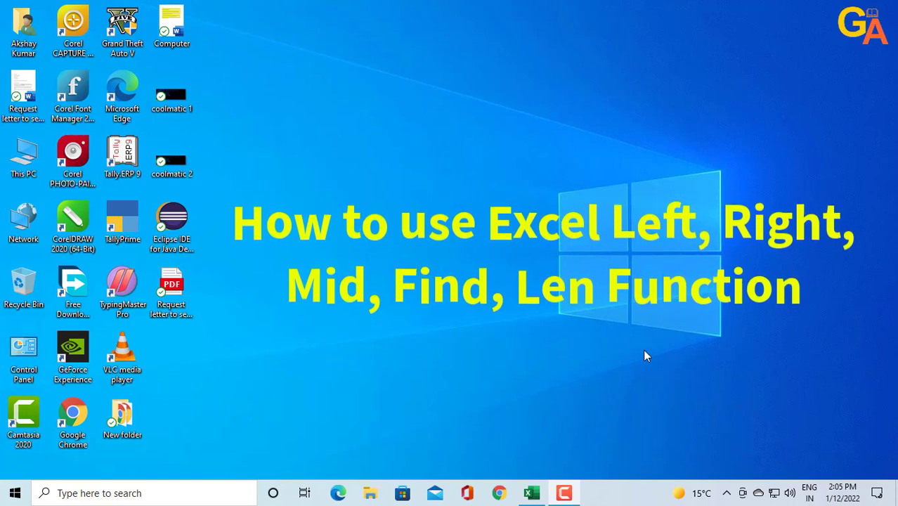
- Restore the Book1 Excel window from the taskbar so it fills the screen
click(528, 495)
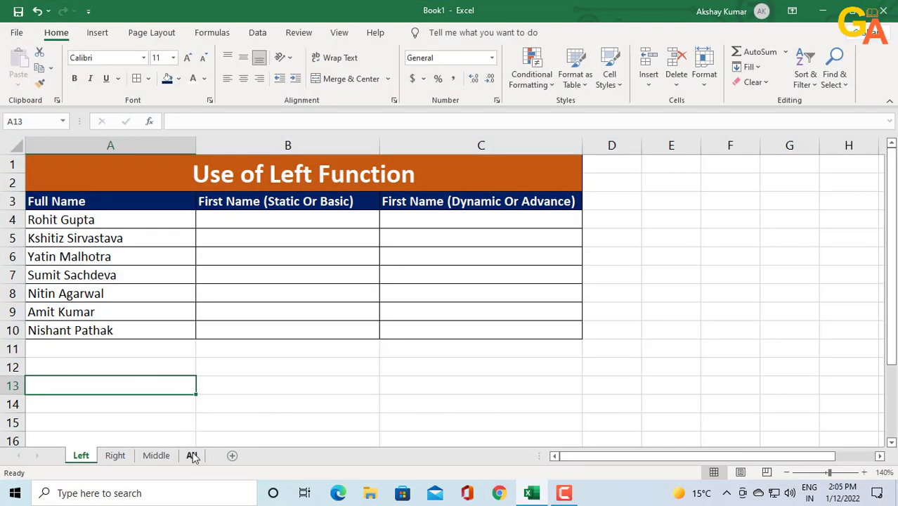
click(283, 161)
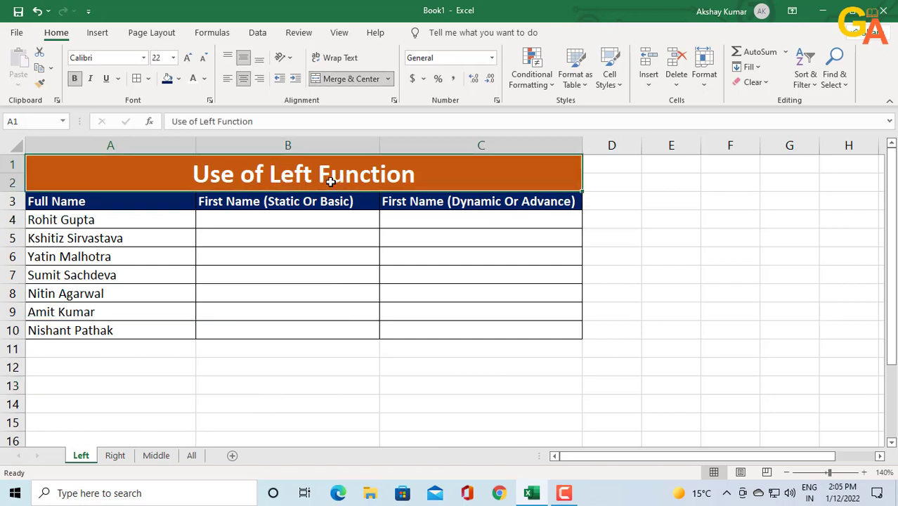
click(285, 298)
click(69, 202)
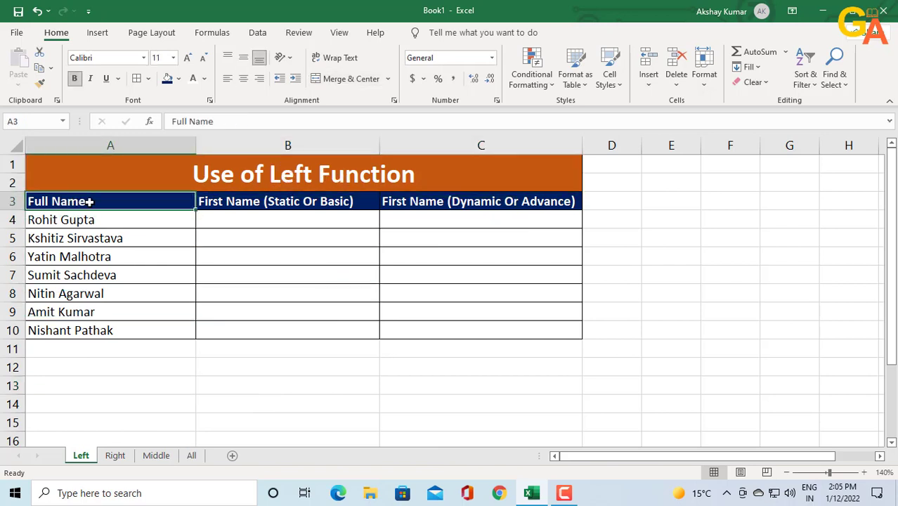
click(84, 220)
click(146, 294)
click(281, 204)
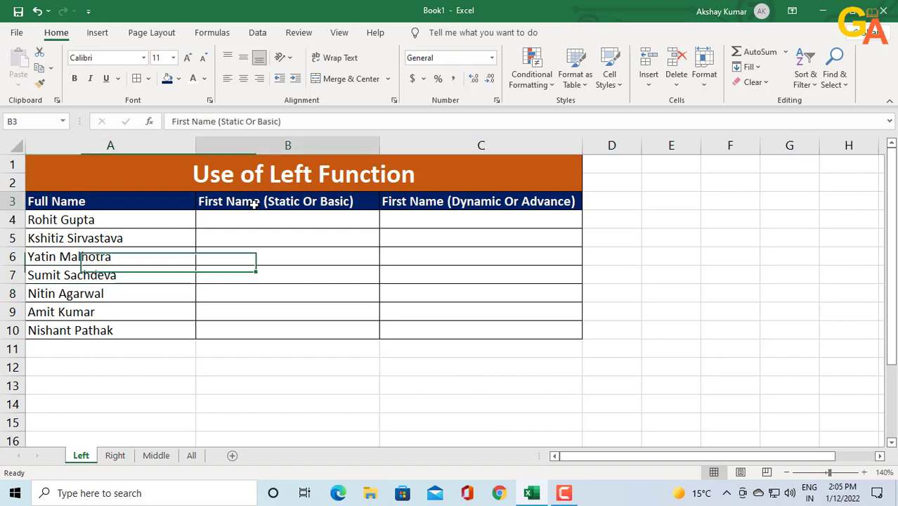
click(414, 203)
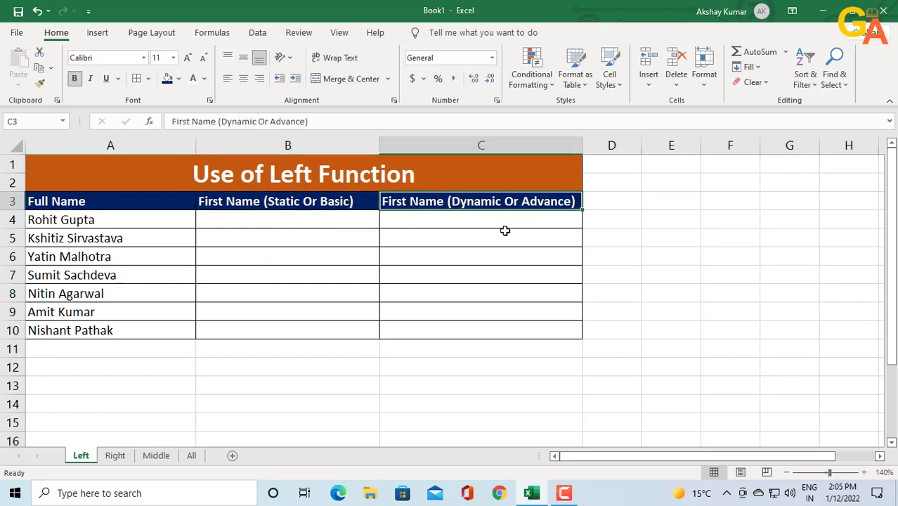
click(299, 224)
click(115, 455)
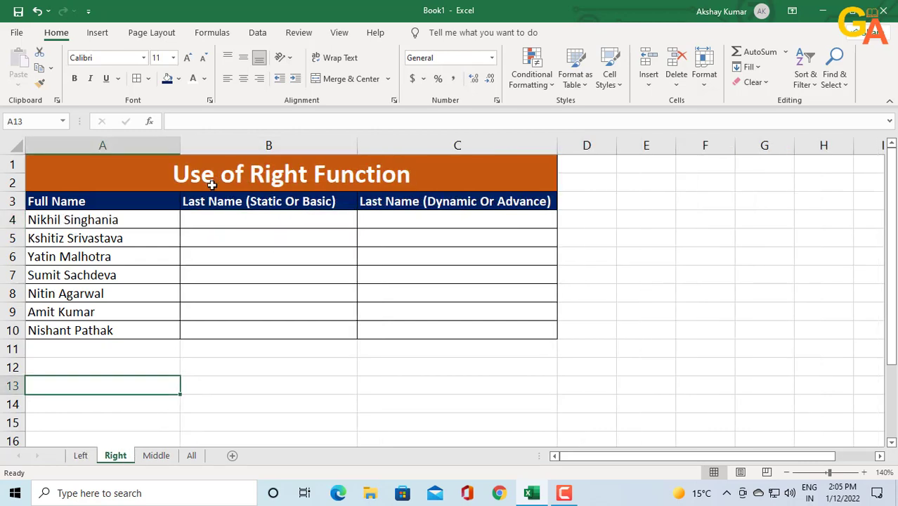
click(167, 459)
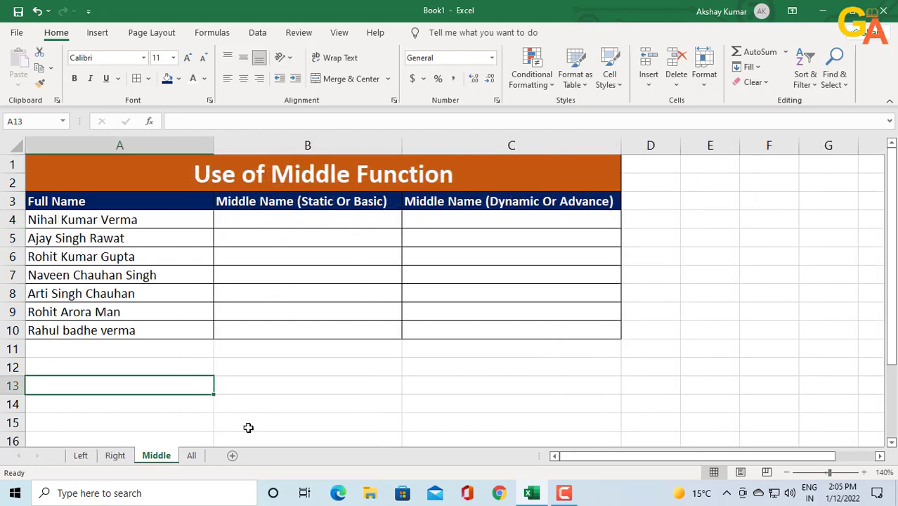
click(196, 455)
click(81, 457)
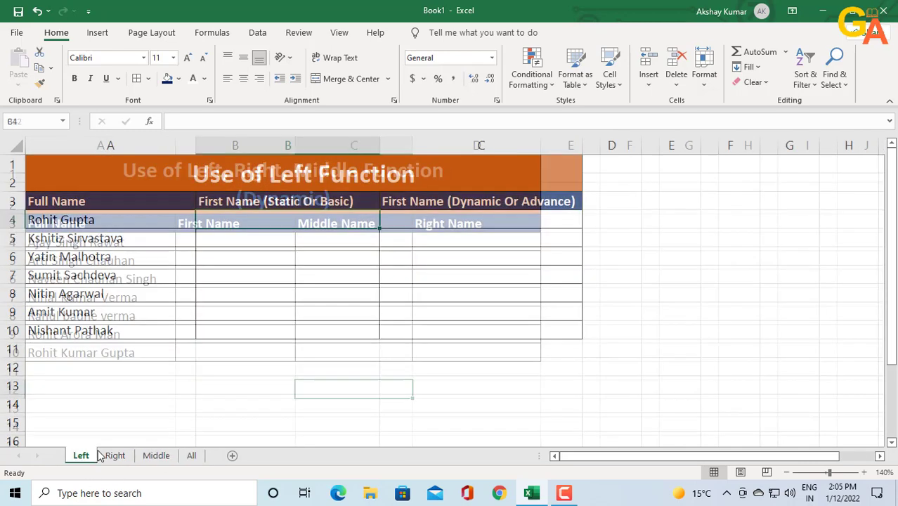
click(277, 267)
- Enter =LEFT(A4,5) in B4 to take the first five characters of the first full name
click(139, 219)
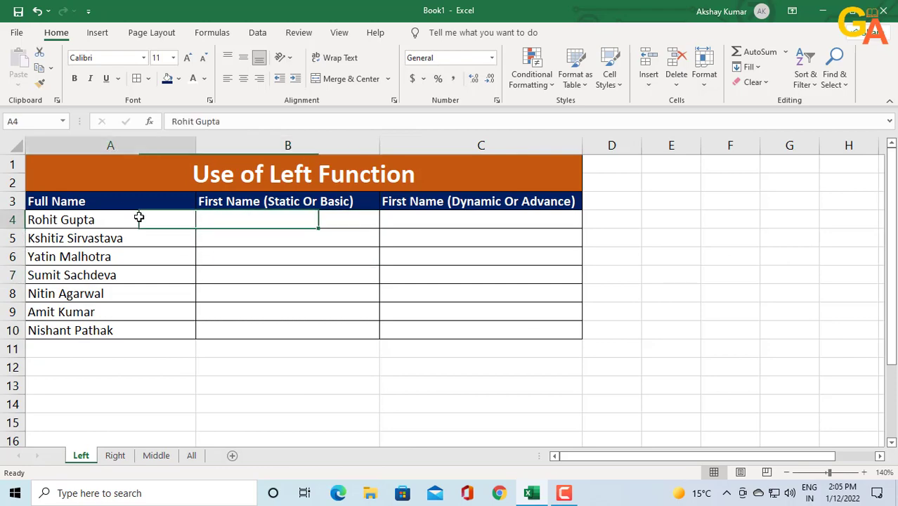
click(281, 225)
text(=)
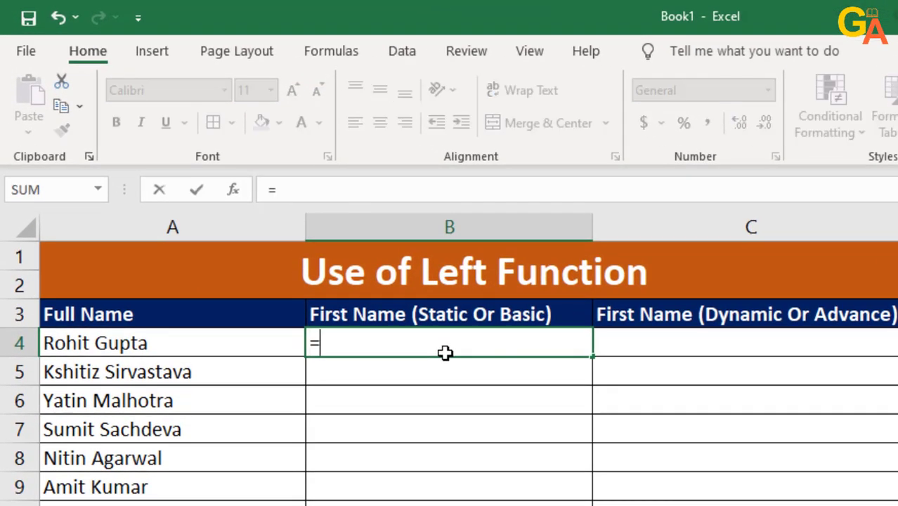
text(le)
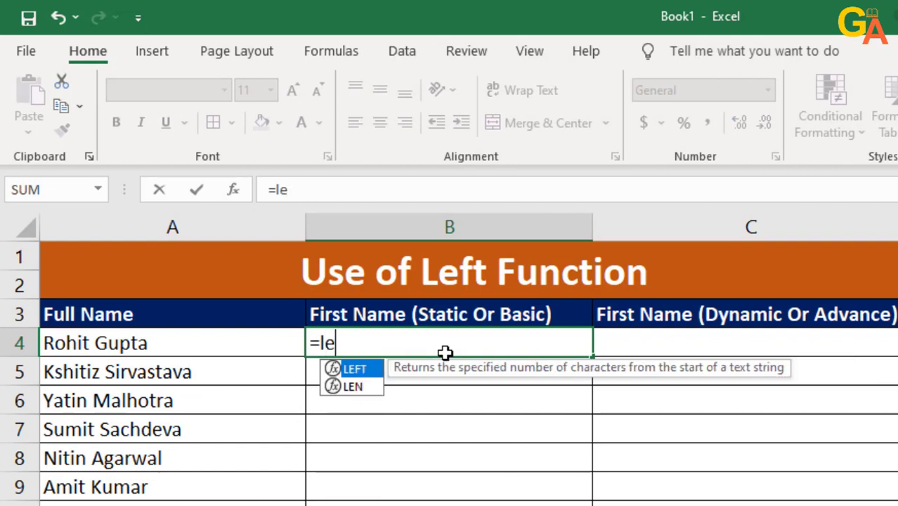
text(ft)
key(Tab)
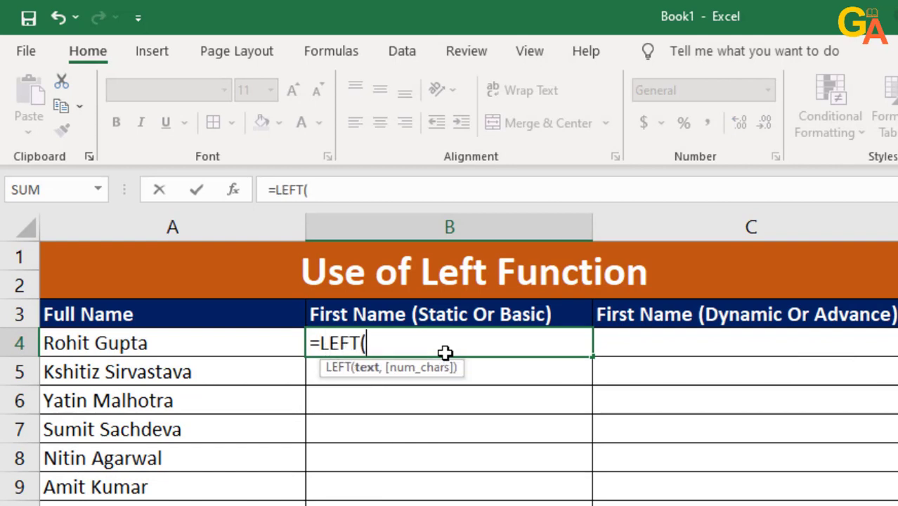
key(Left)
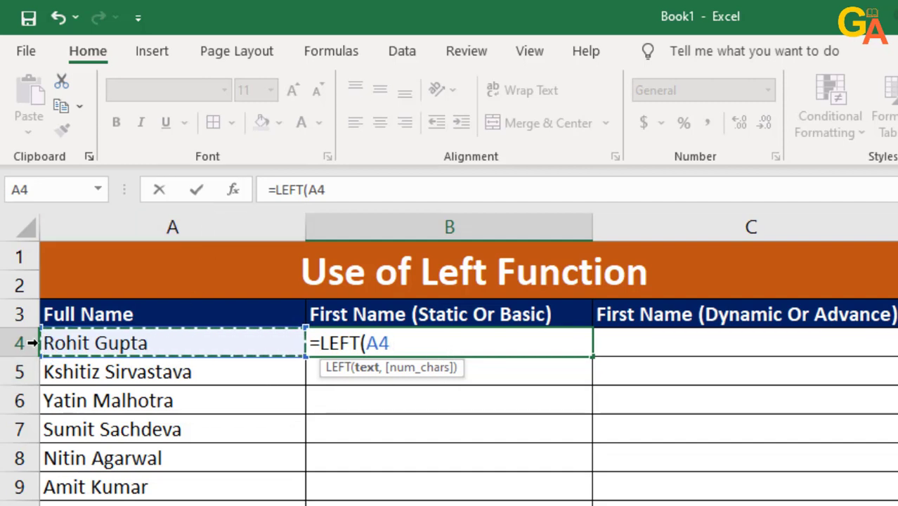
text(,5)
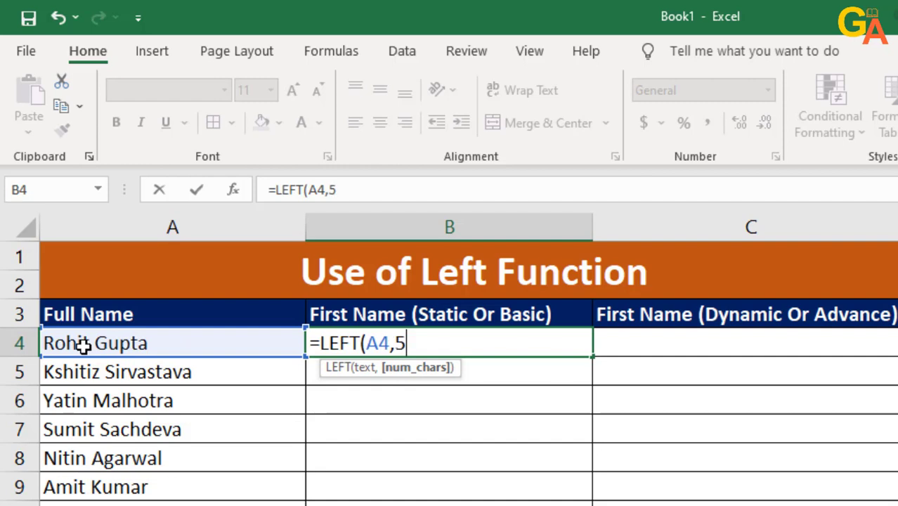
text())
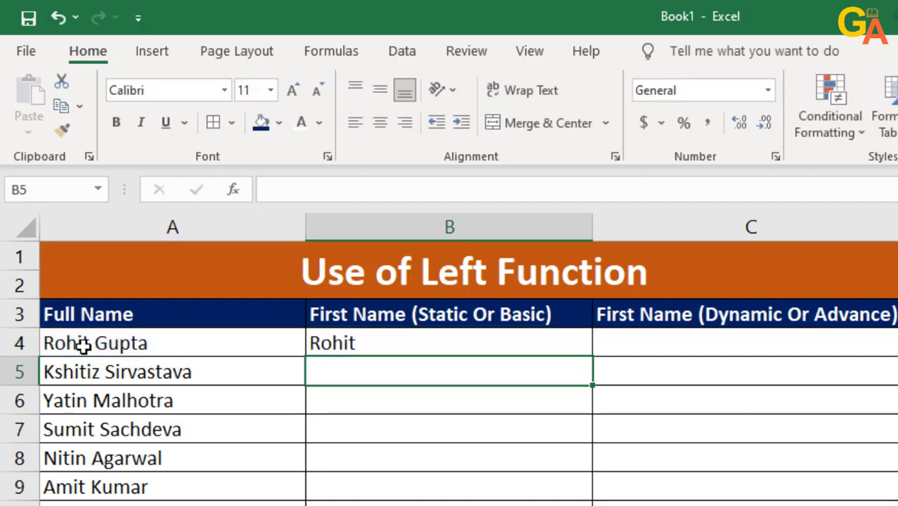
key(Return)
- Fill the LEFT formula down to B10 and check the truncated first name in B5
click(335, 344)
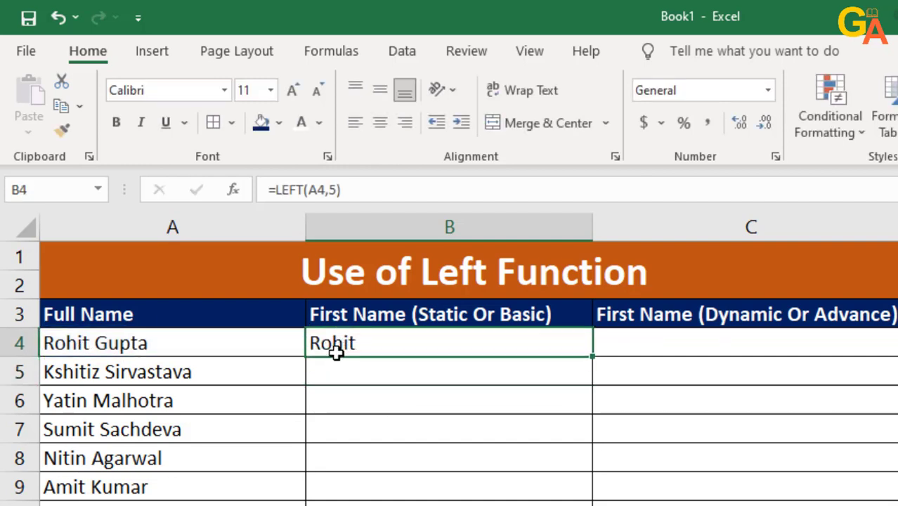
click(52, 341)
click(360, 316)
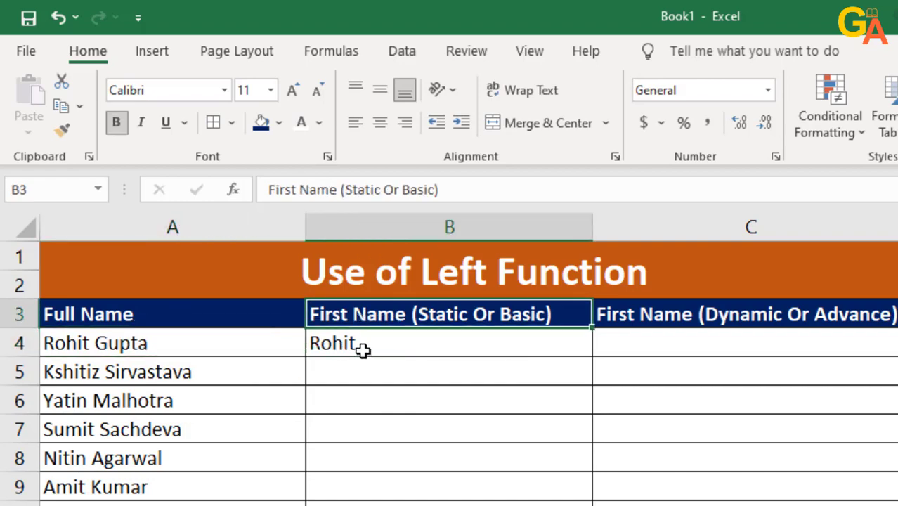
click(362, 345)
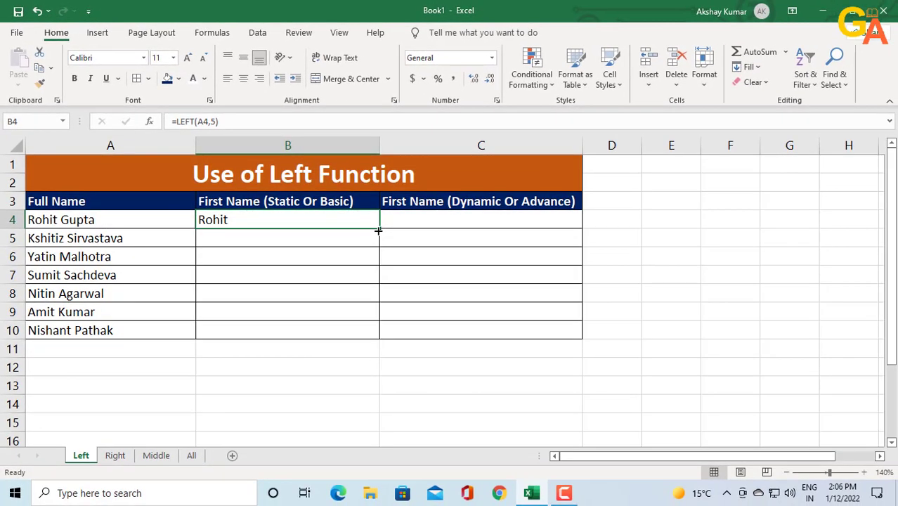
drag(569, 343, 559, 497)
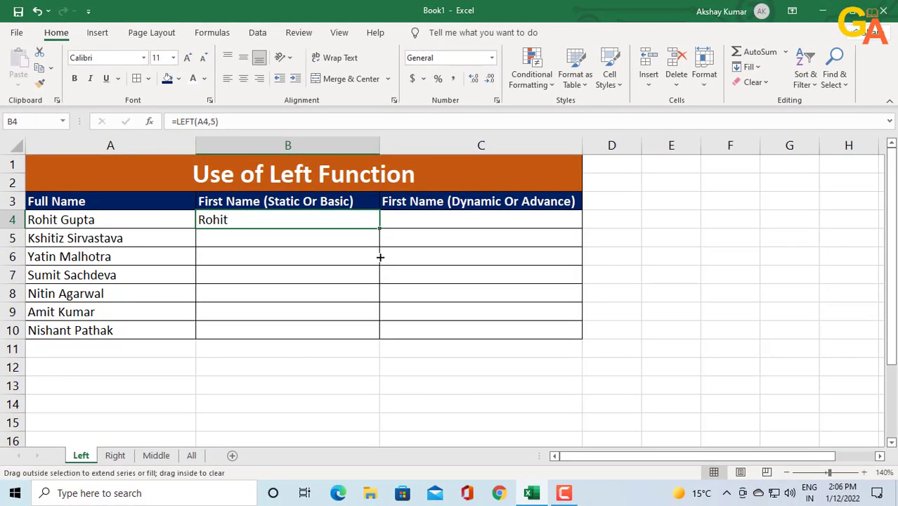
drag(373, 331, 373, 331)
click(274, 351)
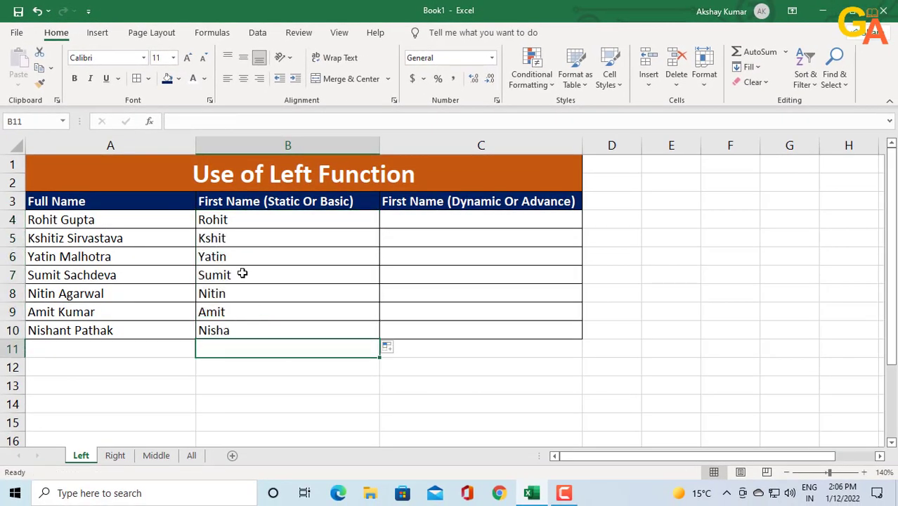
click(202, 239)
click(53, 239)
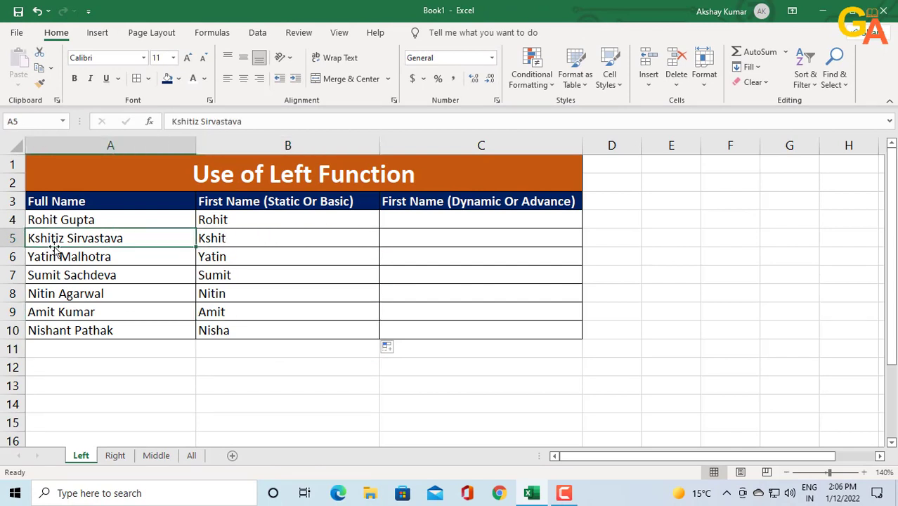
click(228, 240)
click(407, 204)
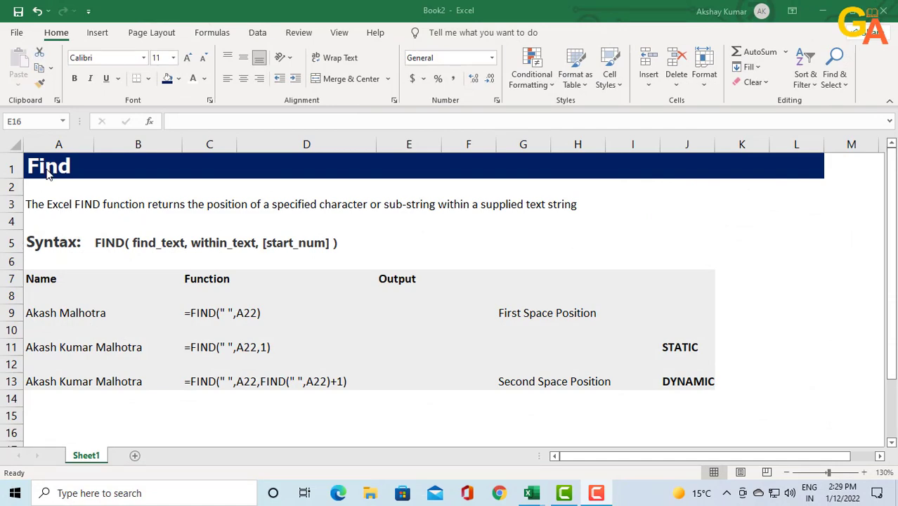
click(47, 174)
click(59, 205)
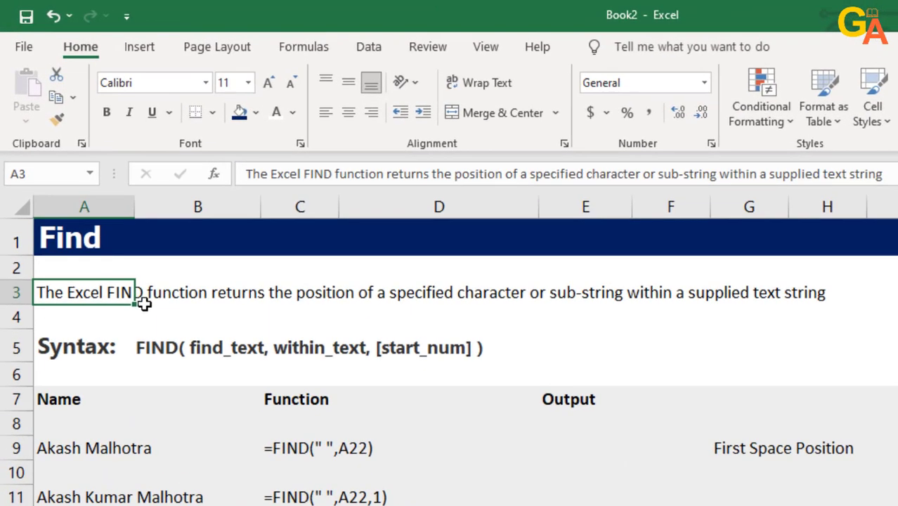
click(144, 308)
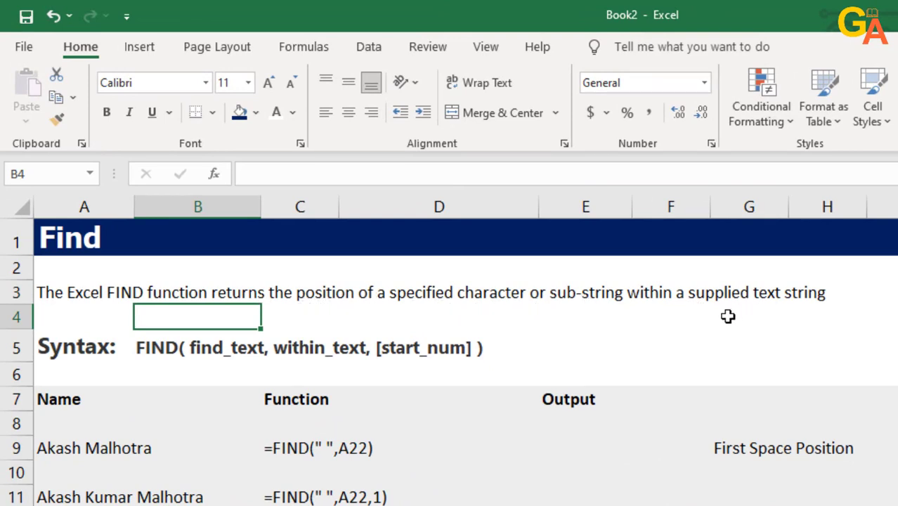
click(823, 313)
click(82, 355)
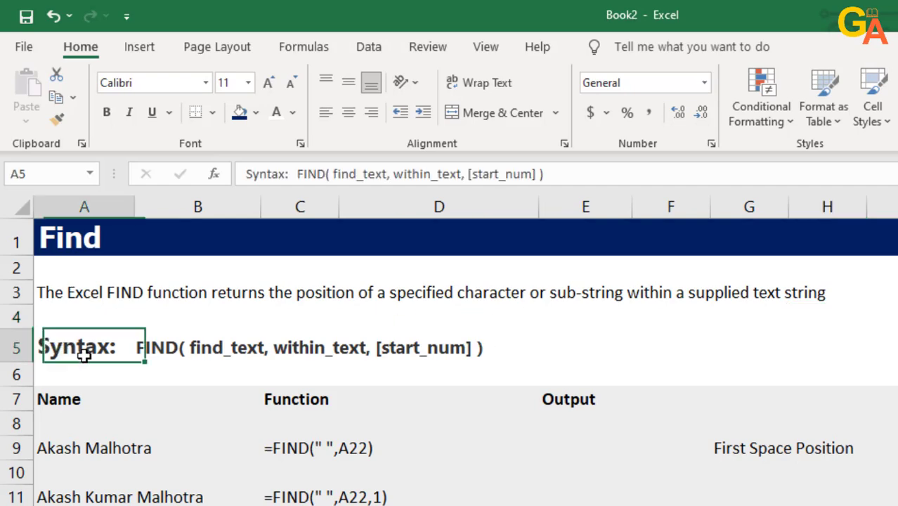
click(160, 369)
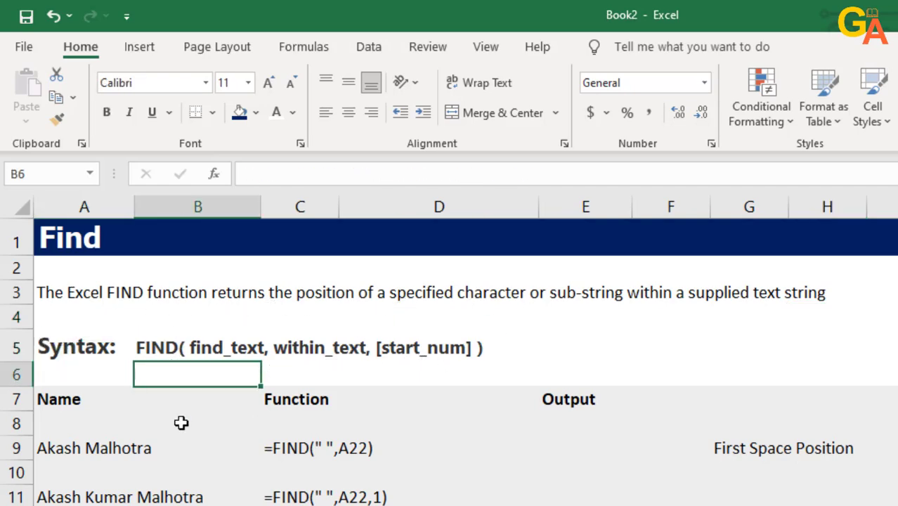
click(80, 468)
click(60, 365)
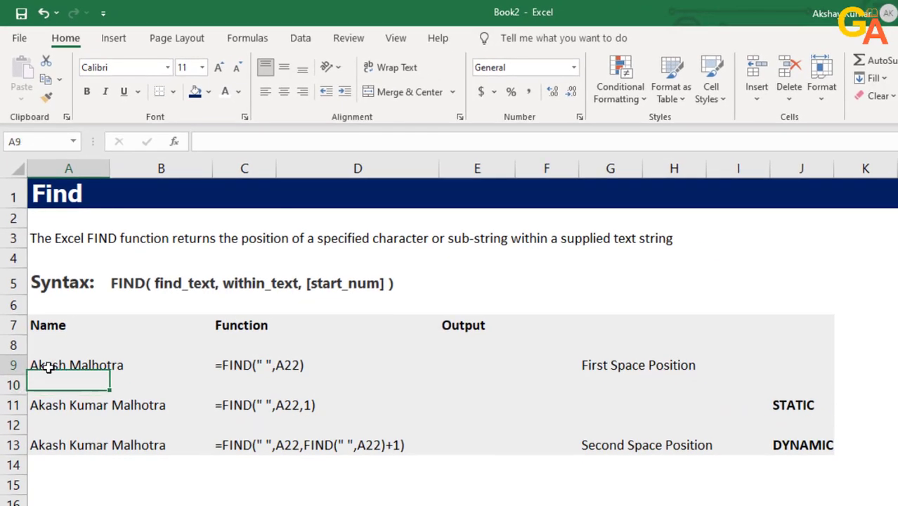
click(281, 365)
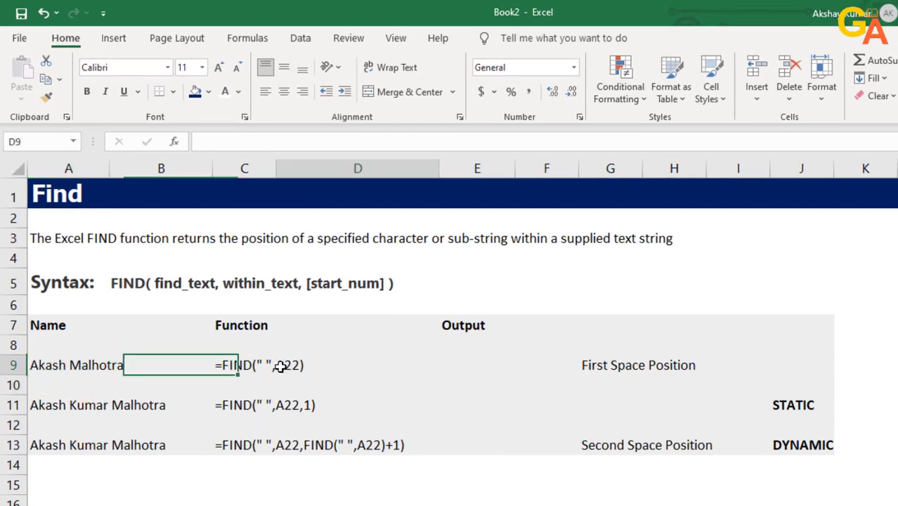
click(252, 405)
click(291, 445)
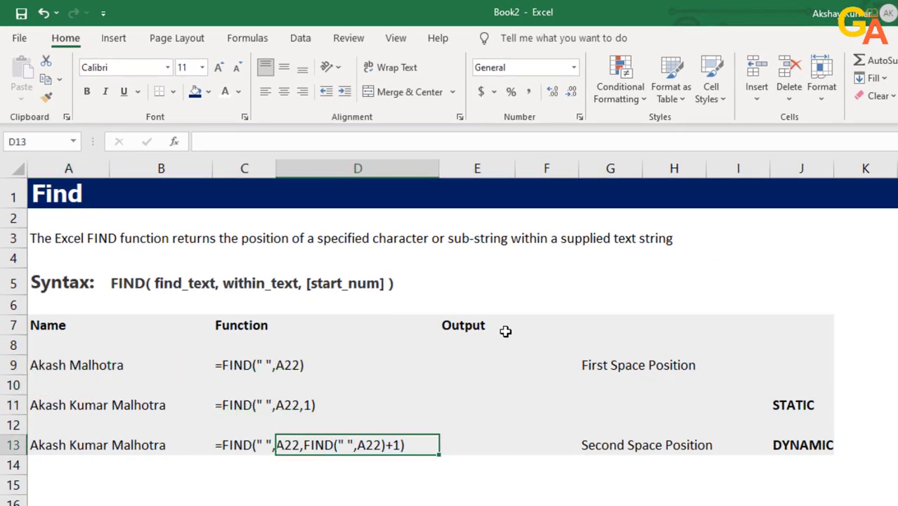
click(642, 367)
click(667, 369)
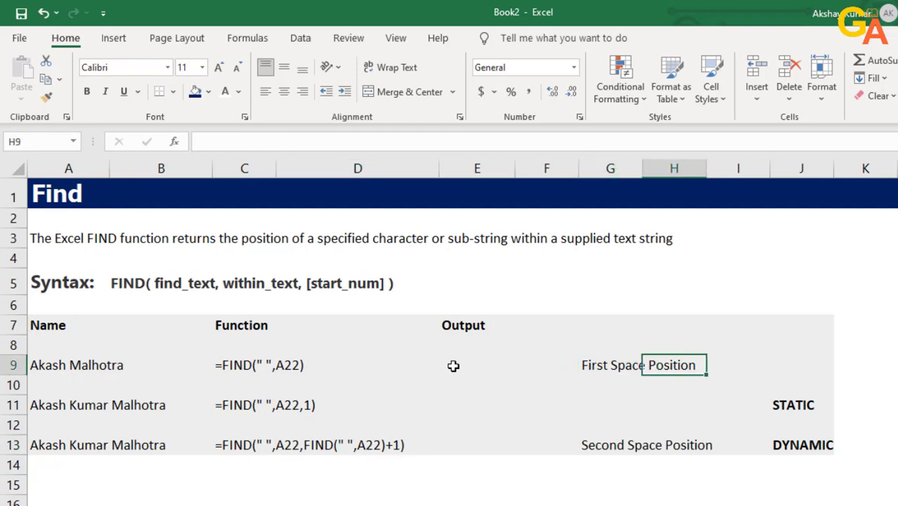
click(489, 372)
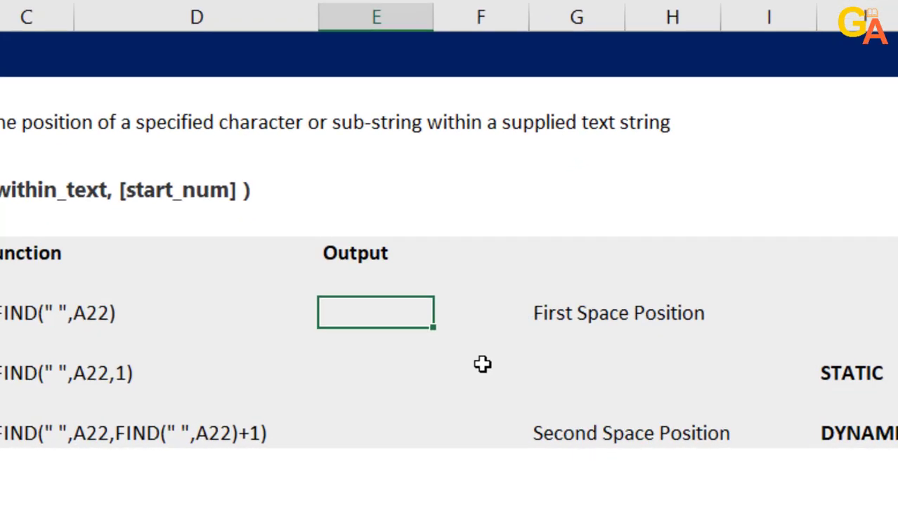
- Enter =FIND(" ",A9) in E9 to locate the first space in the A9 name
text(=fi)
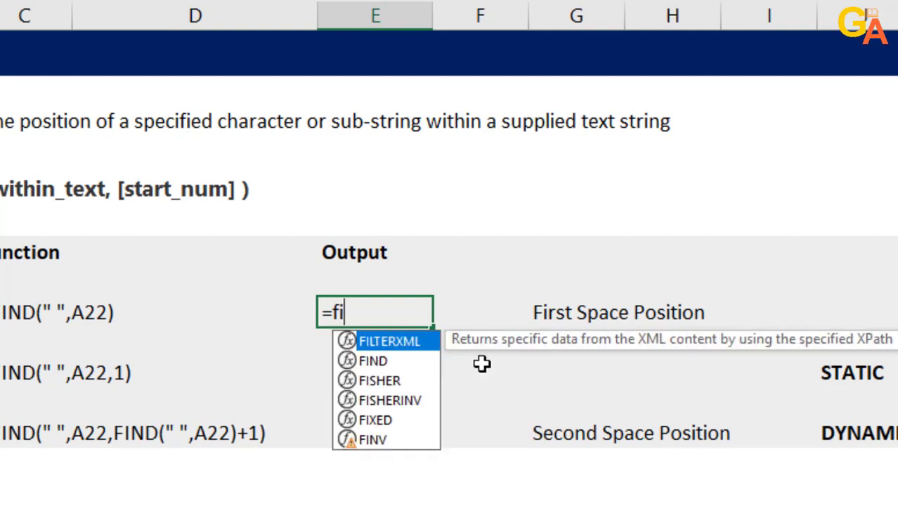
text(nd)
key(Tab)
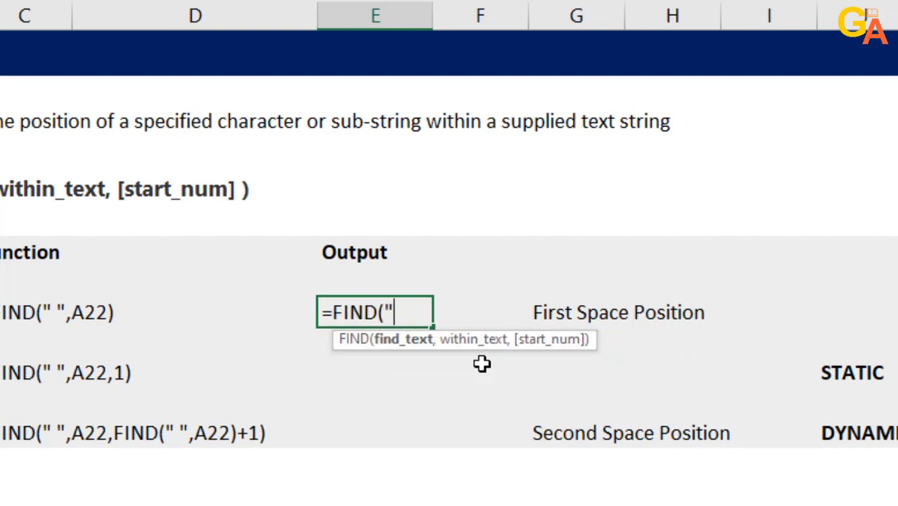
text(,)
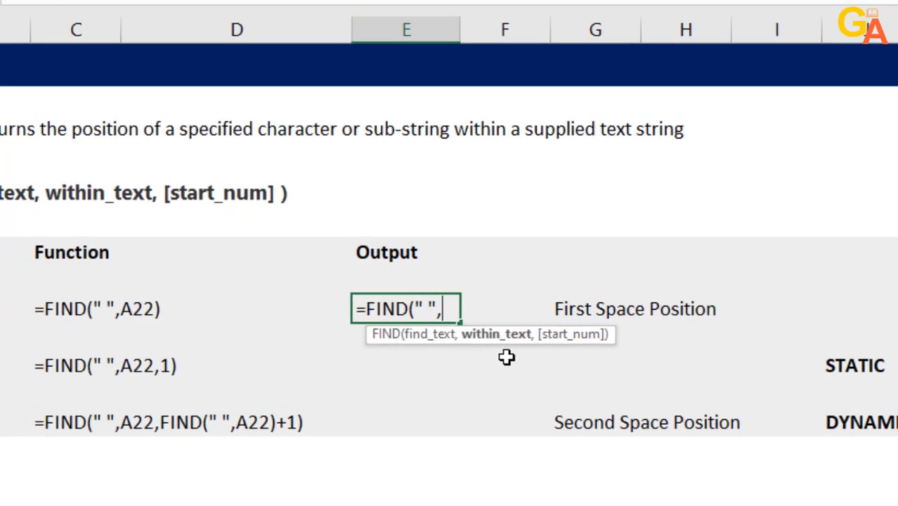
key(Left)
key(Left)
key(Left)
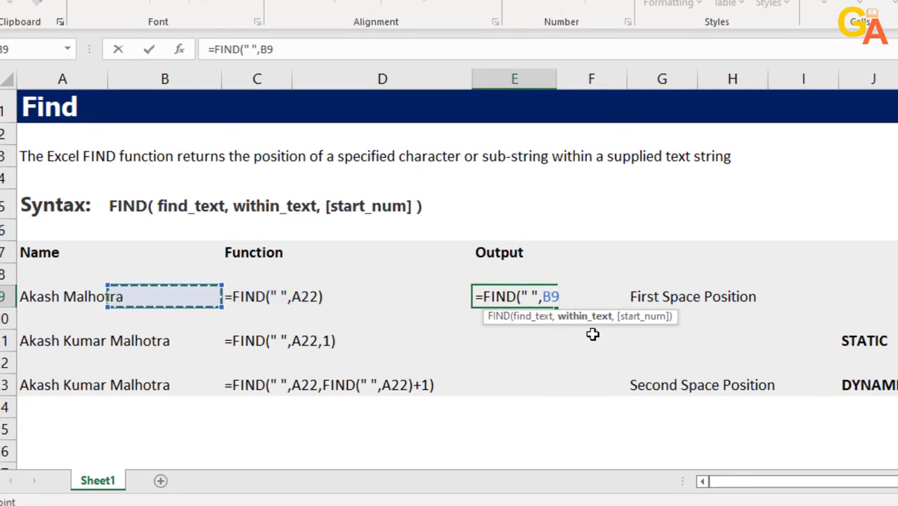
key(Left)
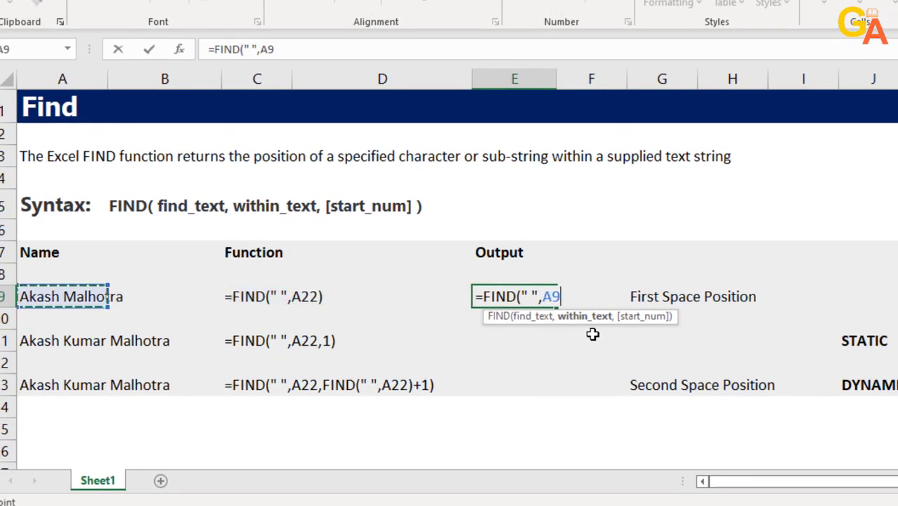
text())
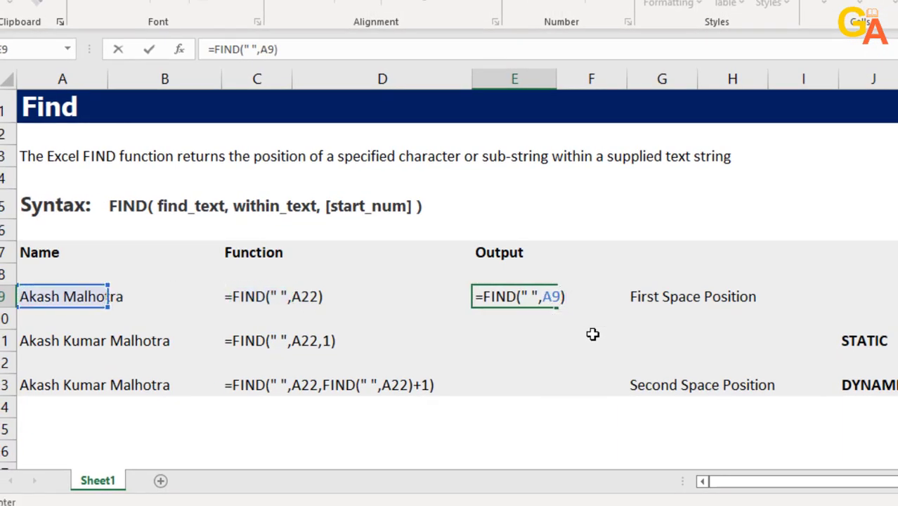
key(Return)
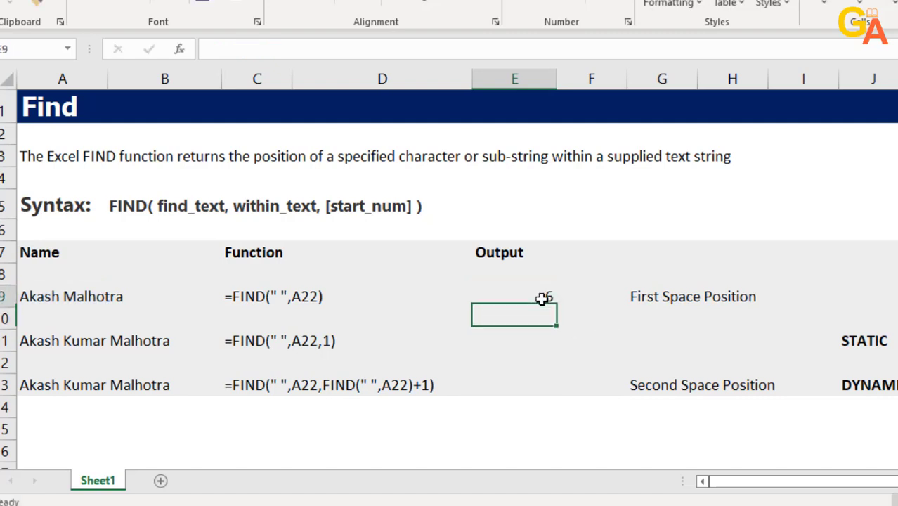
click(541, 298)
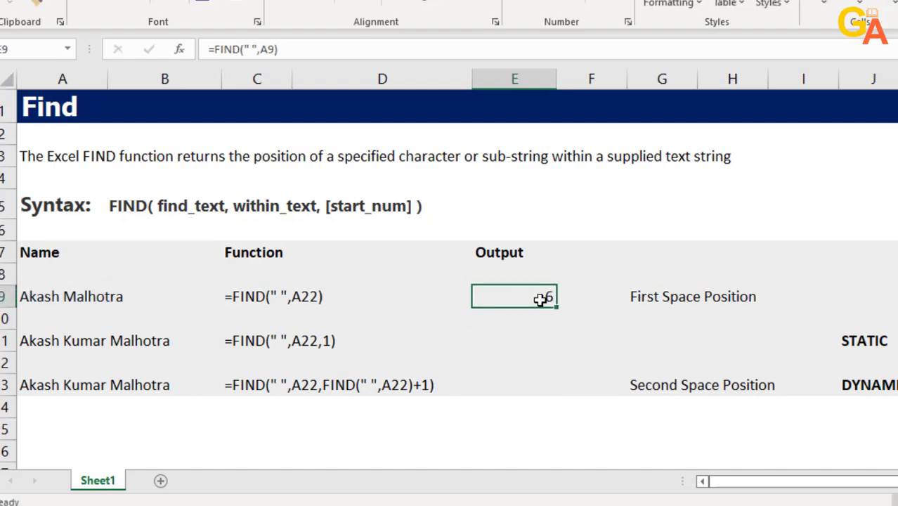
click(70, 315)
click(67, 296)
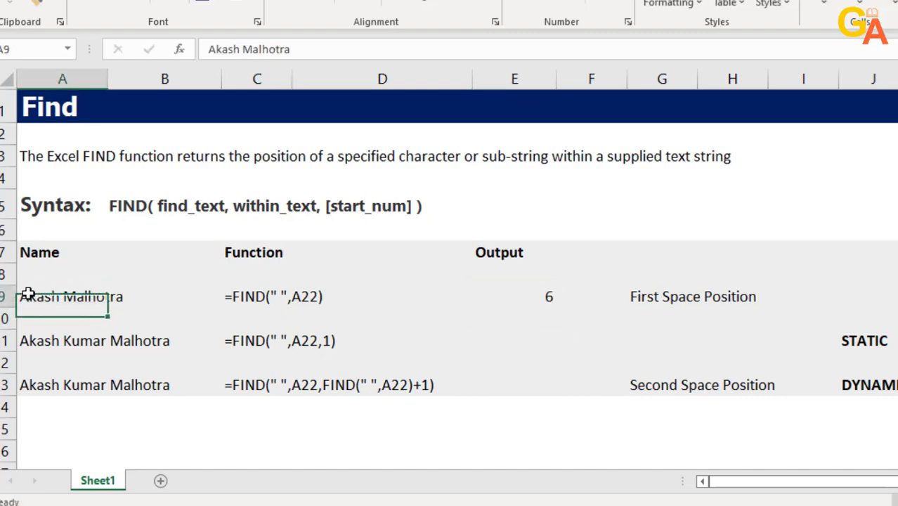
click(524, 299)
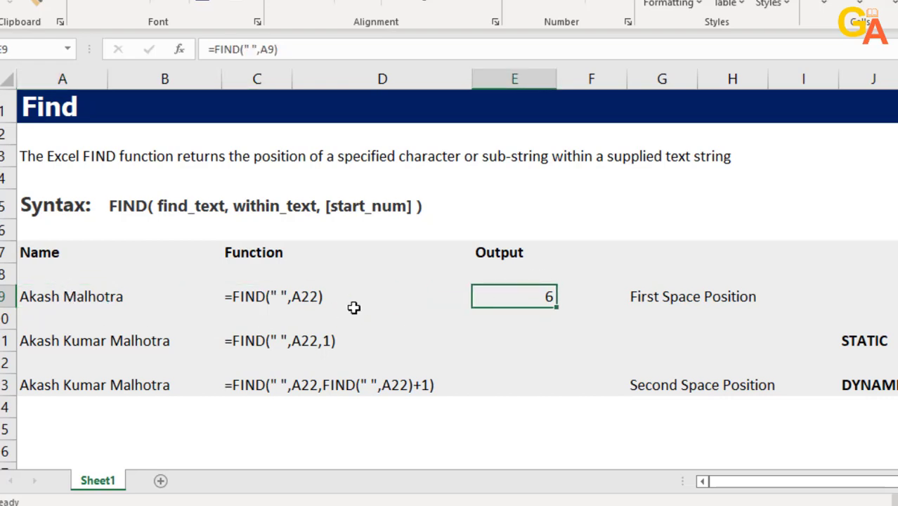
- Test the search with "s" (result 4), then restore the space so E9 shows 6
double_click(507, 296)
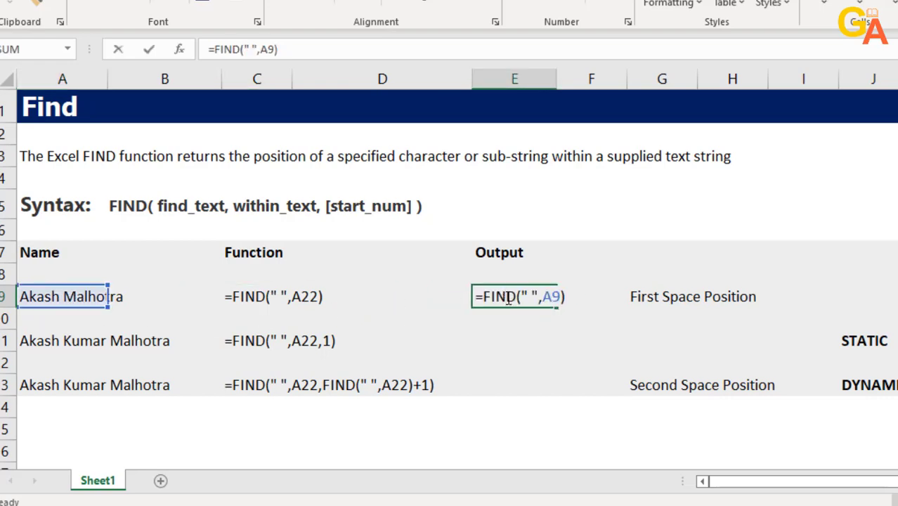
click(531, 296)
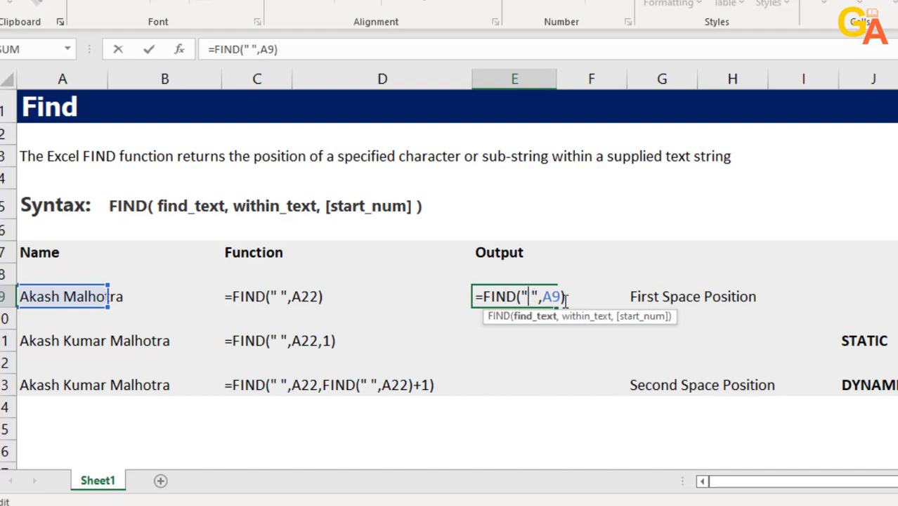
key(BackSpace)
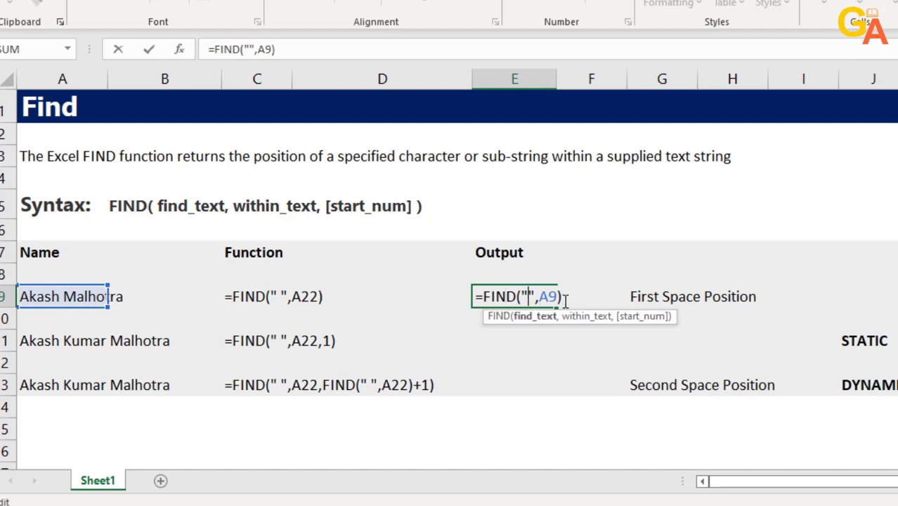
text(s)
key(Return)
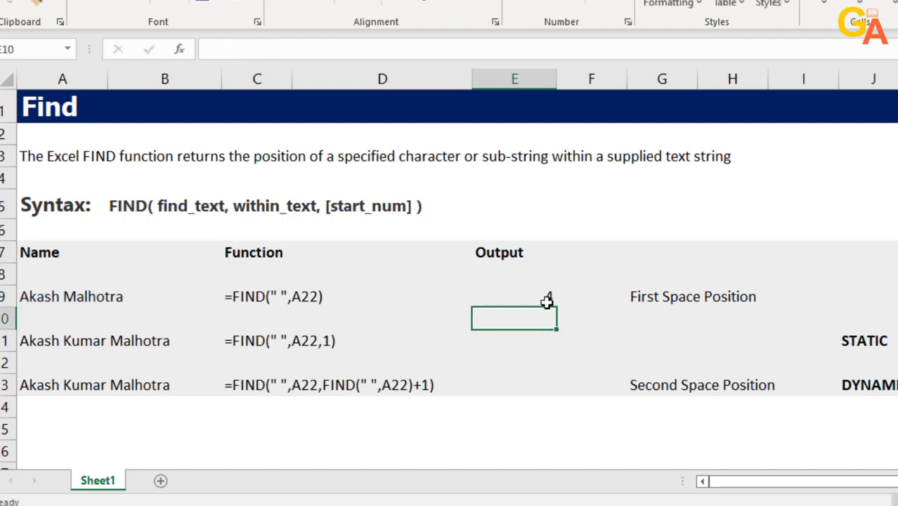
click(547, 301)
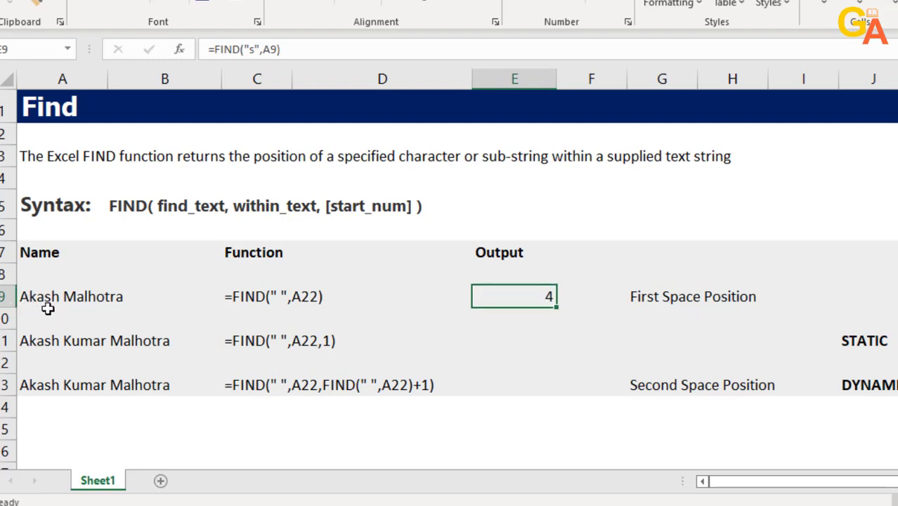
double_click(543, 298)
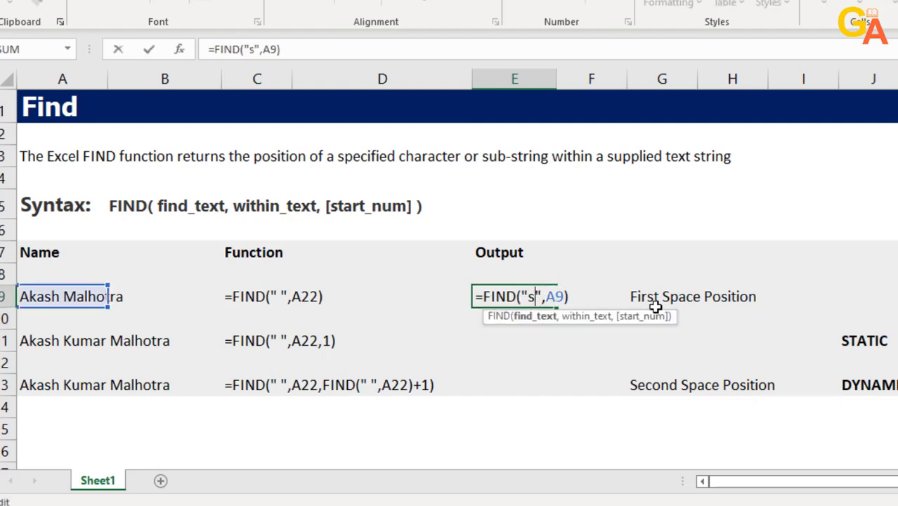
key(BackSpace)
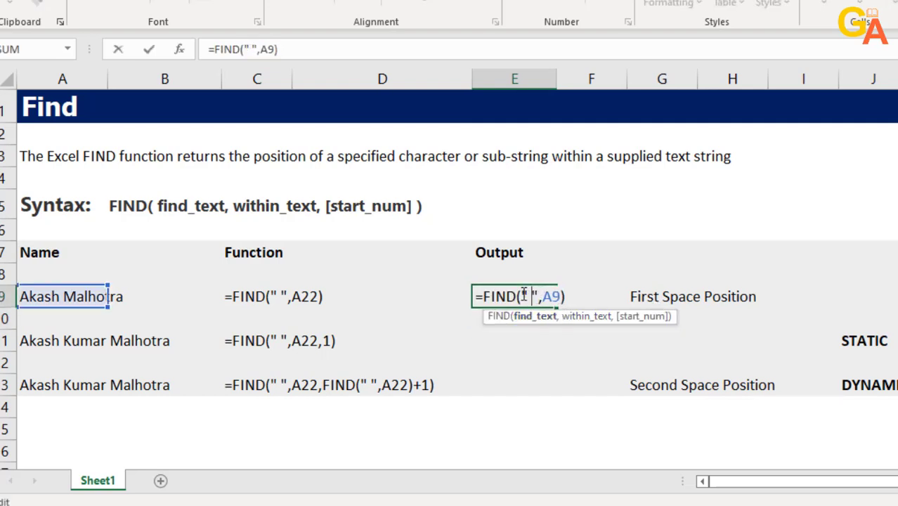
key(Return)
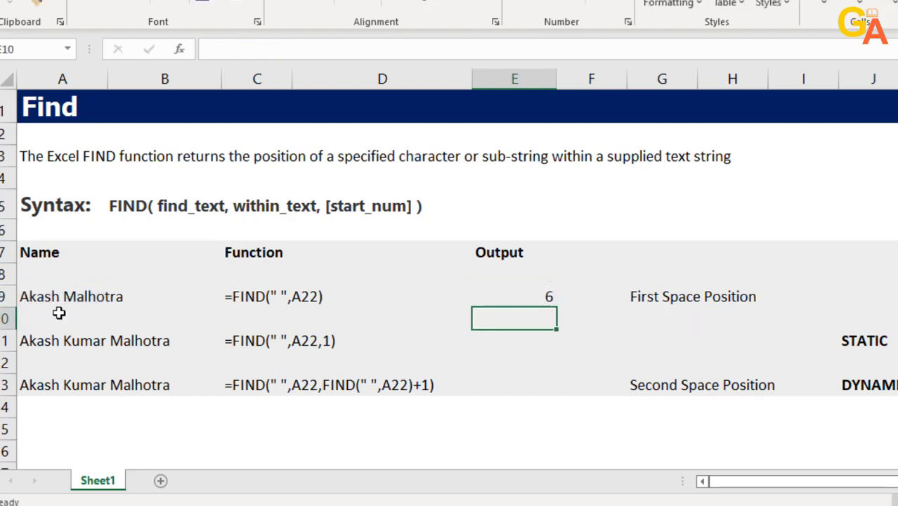
- Enter =FIND(" ",A11) in E11 to locate the first space in the A11 name
click(82, 362)
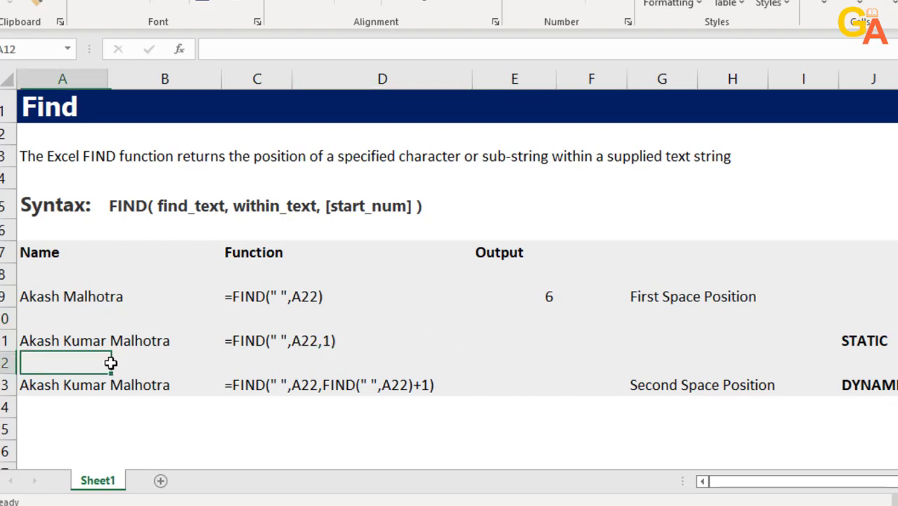
click(495, 345)
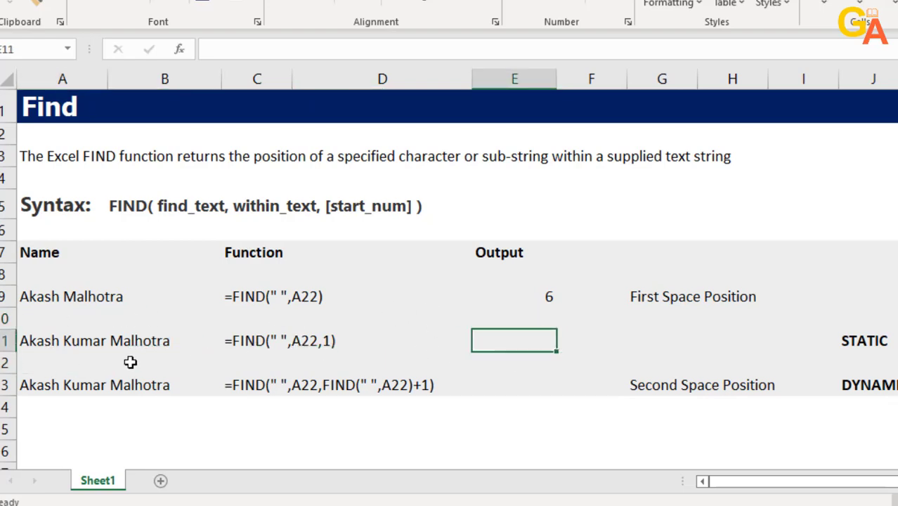
text(=)
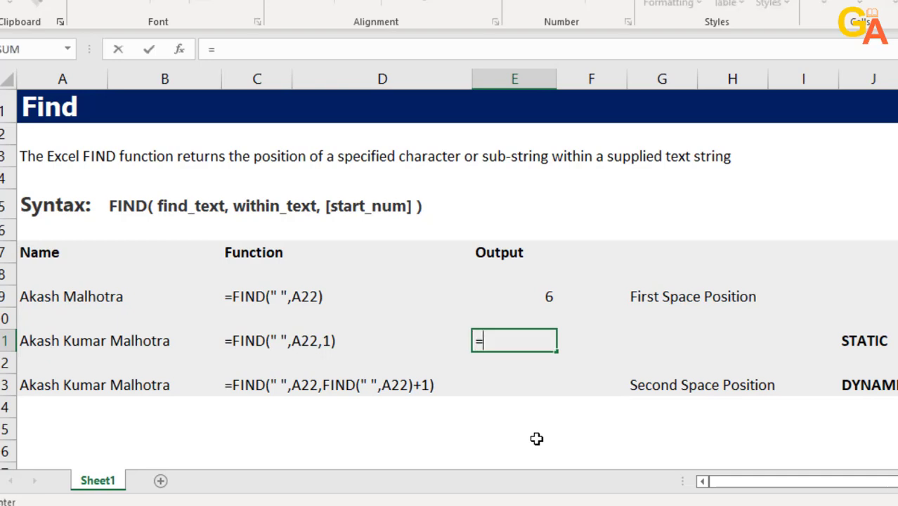
text(fi)
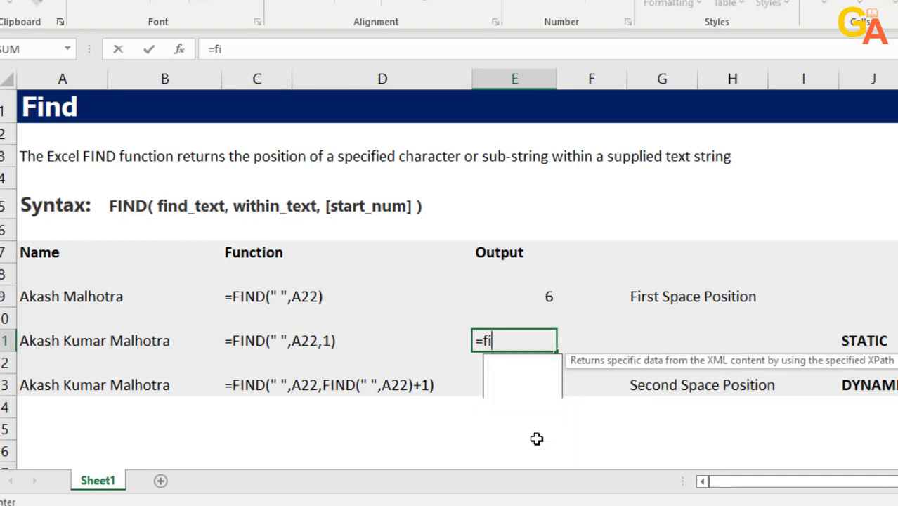
text(nd)
key(Tab)
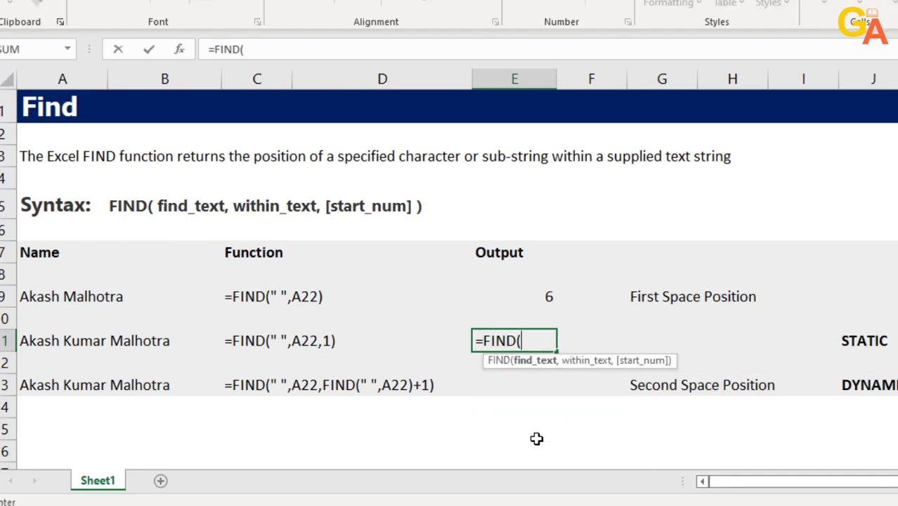
text(" ",)
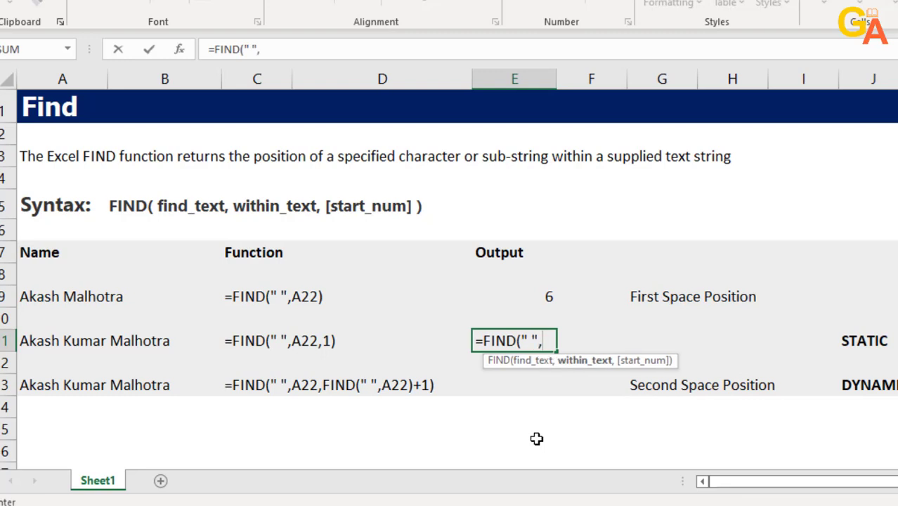
key(Left)
key(Left)
key(Left)
key(Left)
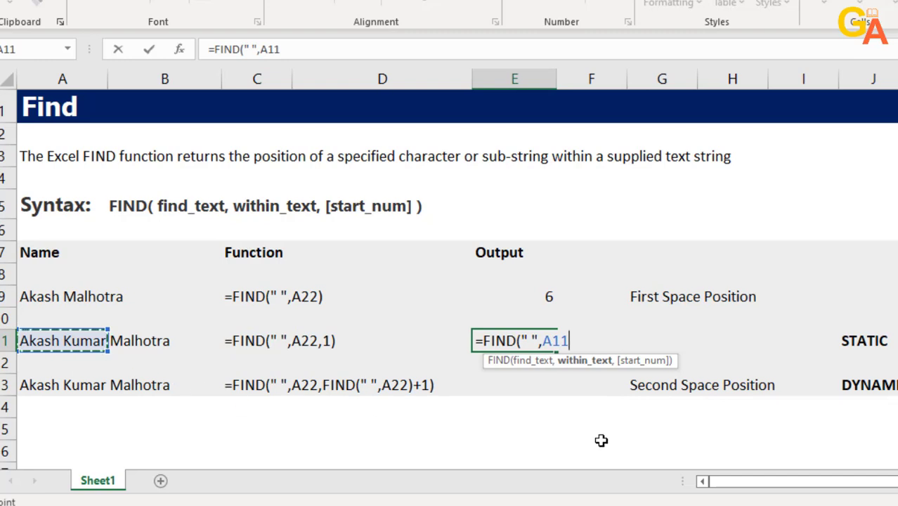
text(,)
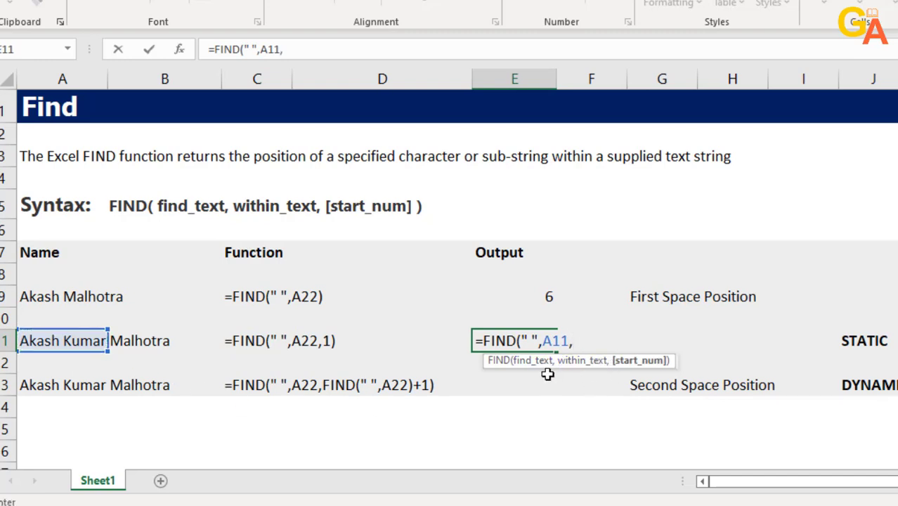
key(BackSpace)
key(Return)
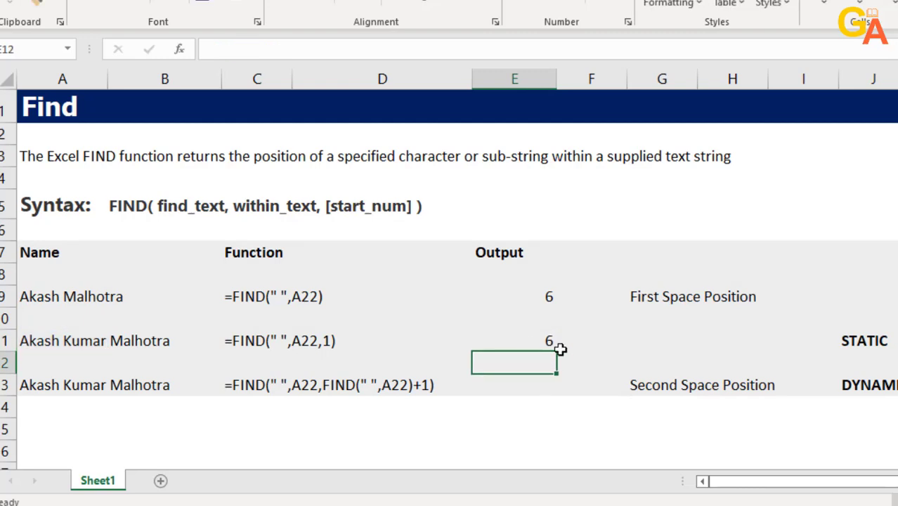
- Add a start position of 7 so E11 returns 12, the second space's position
click(64, 341)
key(Down)
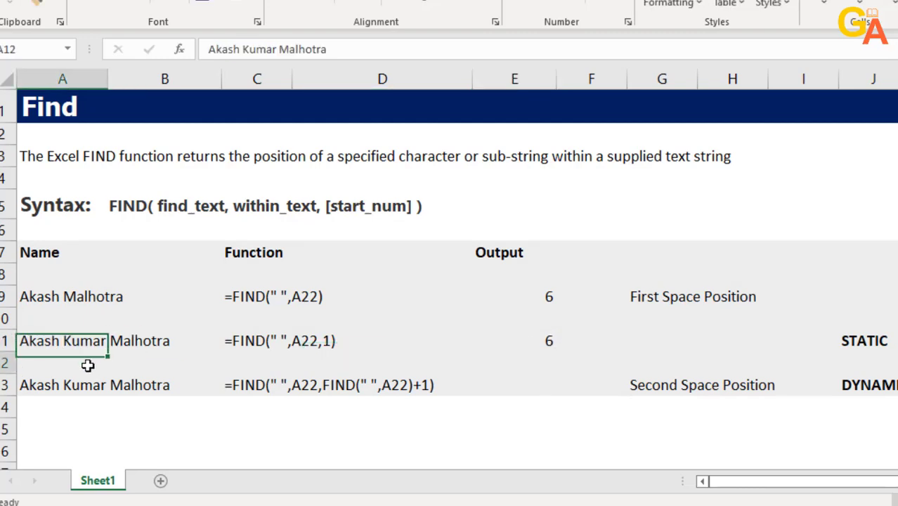
key(Down)
key(Down)
key(Down)
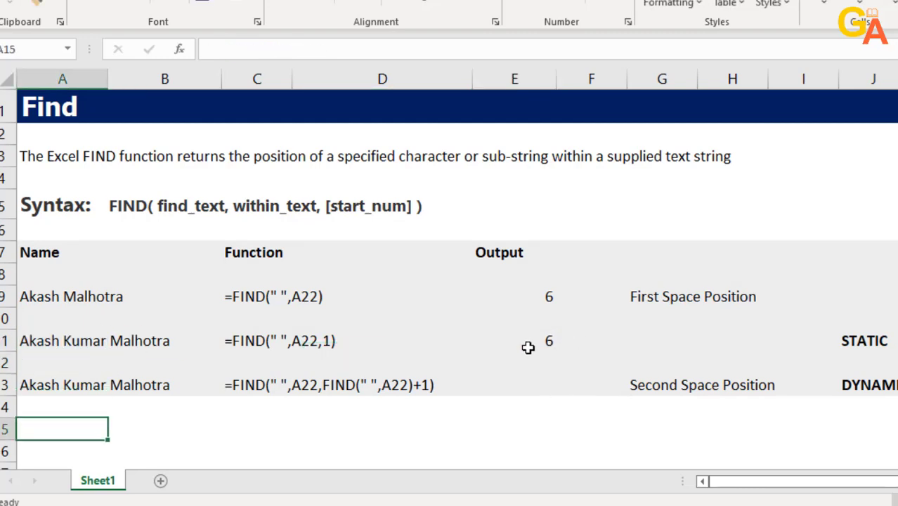
click(529, 342)
double_click(543, 346)
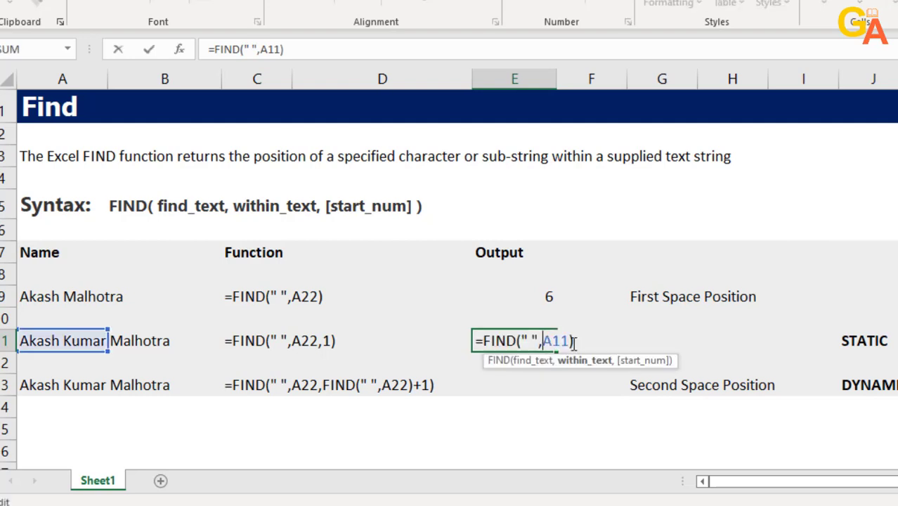
text(,)
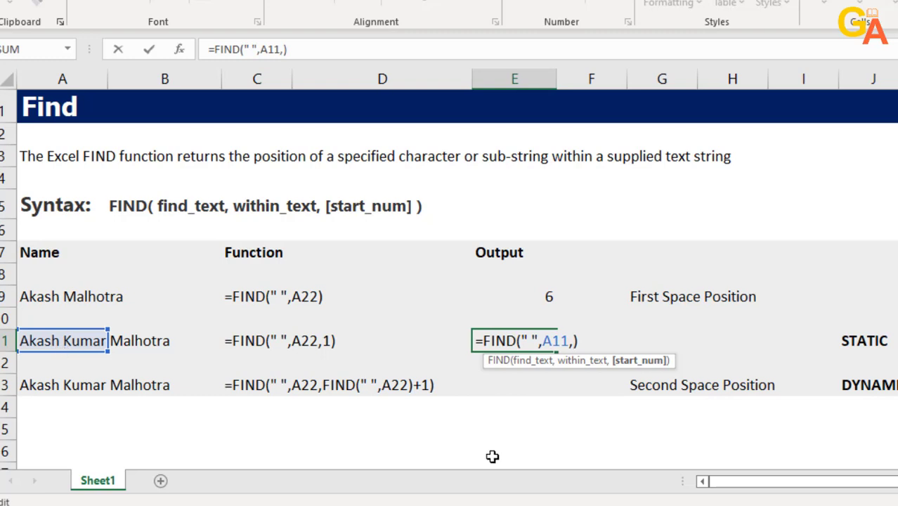
text(7)
key(Return)
click(527, 341)
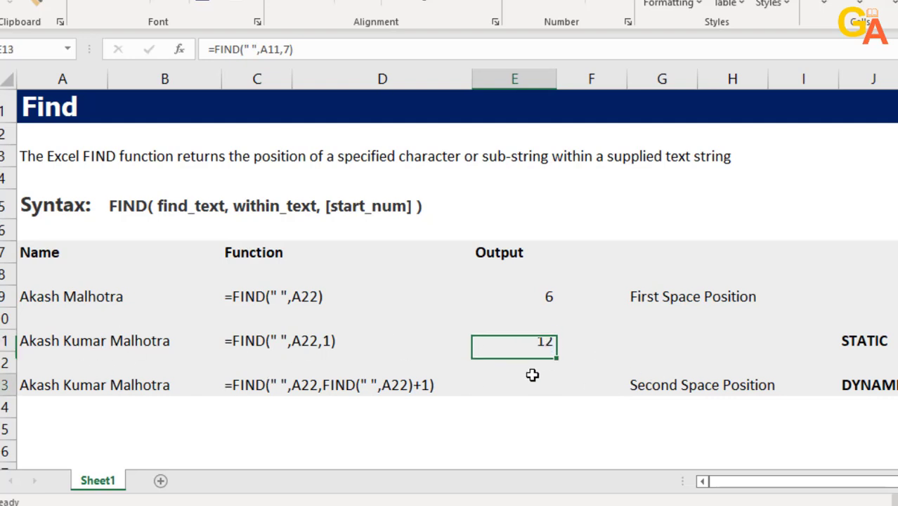
click(506, 392)
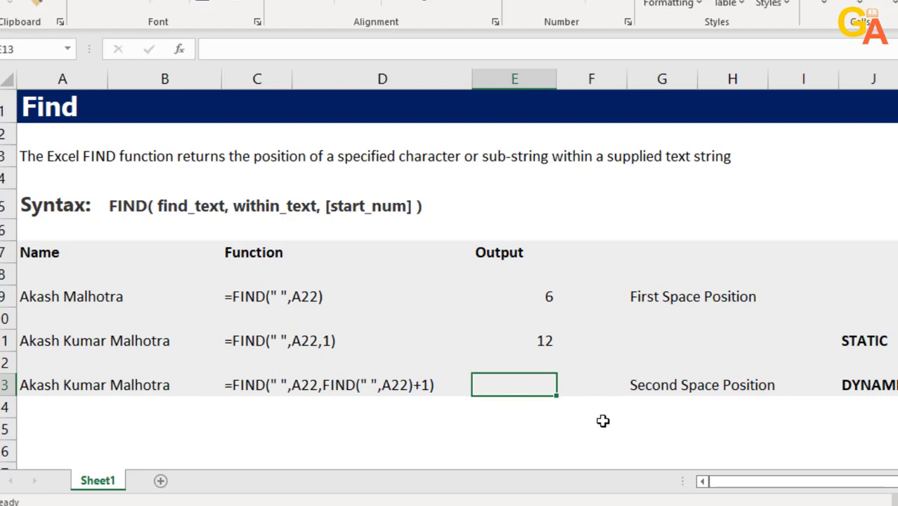
- Enter the nested formula =FIND(" ",A13,FIND(" ",A13)+1) in E13, returning 12
text(=find)
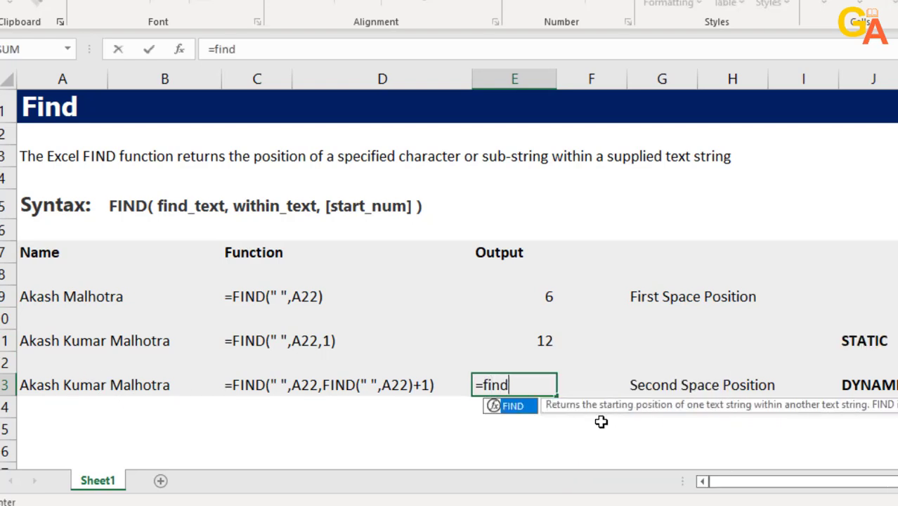
key(Tab)
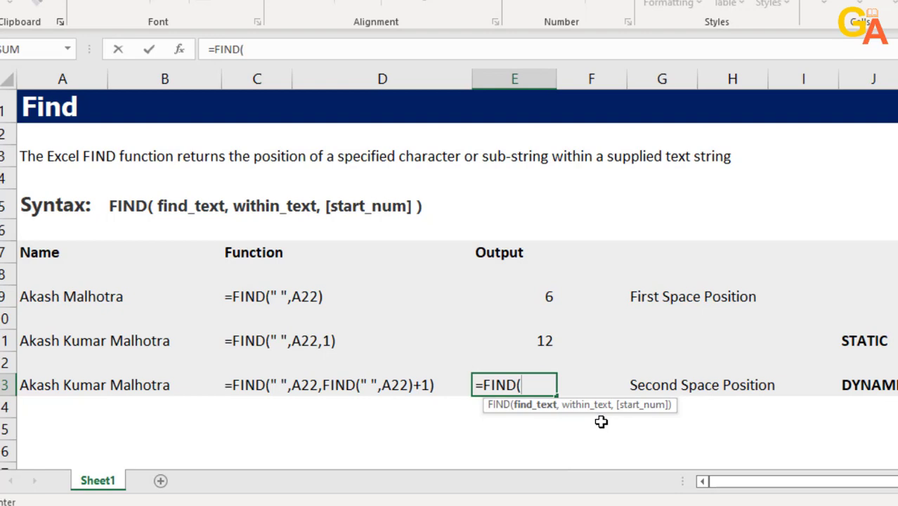
text(,)
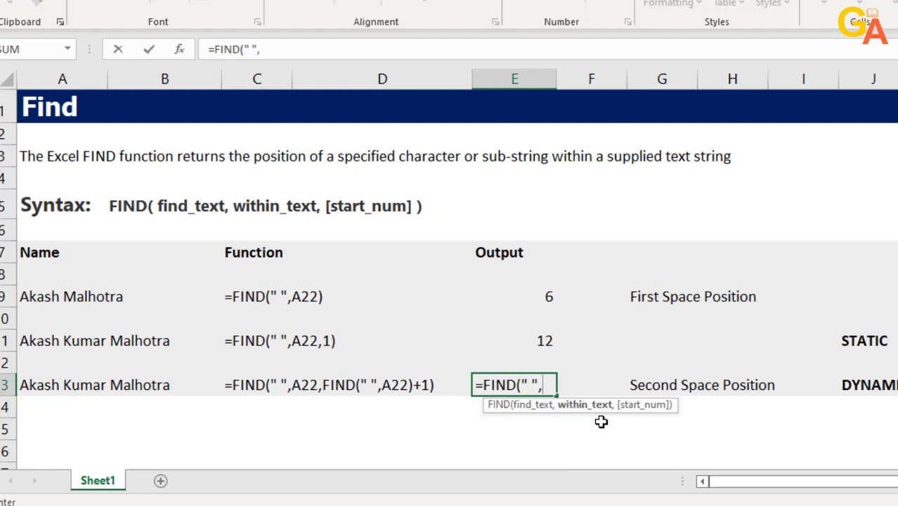
key(Left)
key(Left)
key(Left)
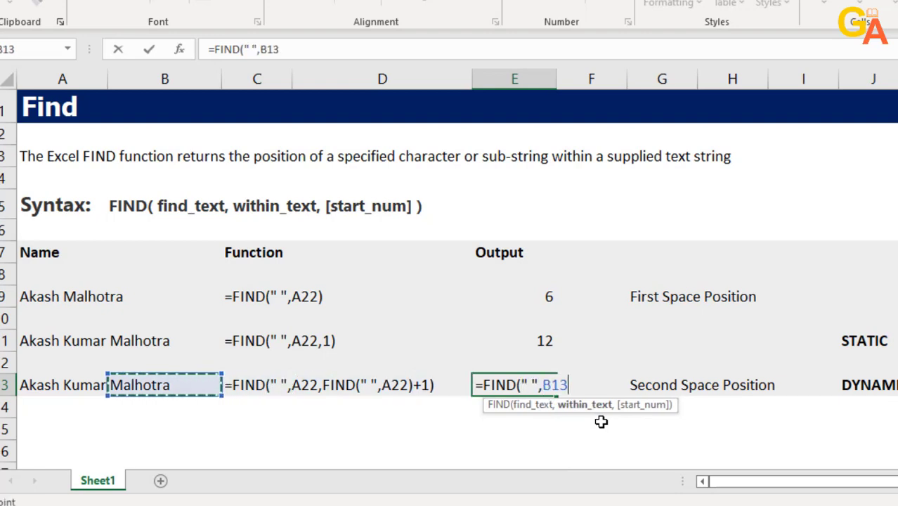
key(Left)
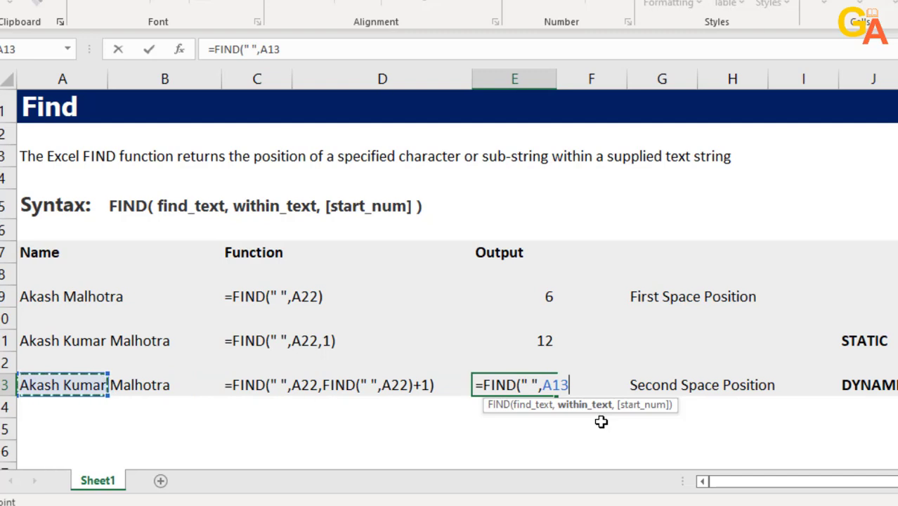
text(,)
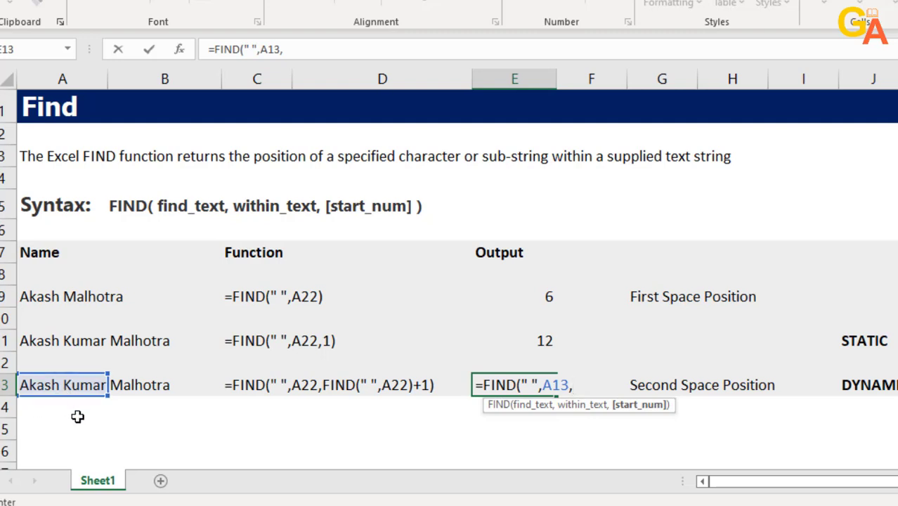
text(find)
key(Tab)
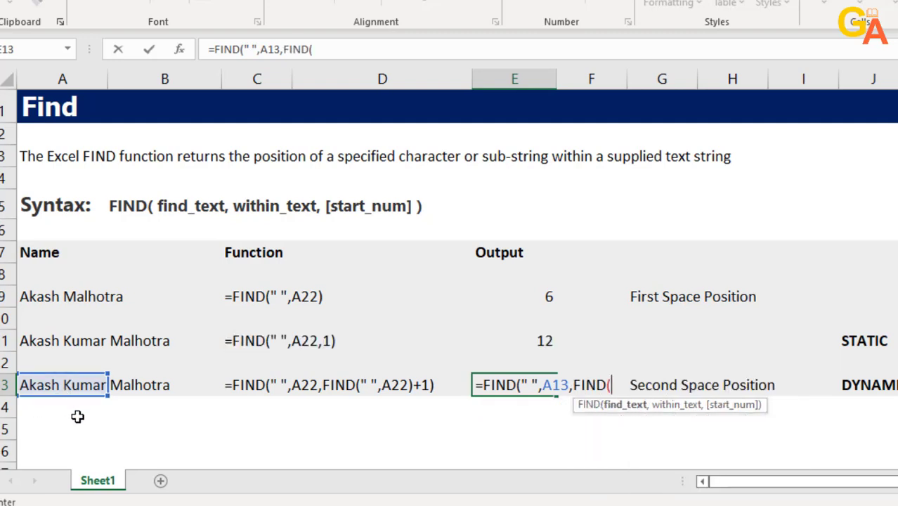
text(")
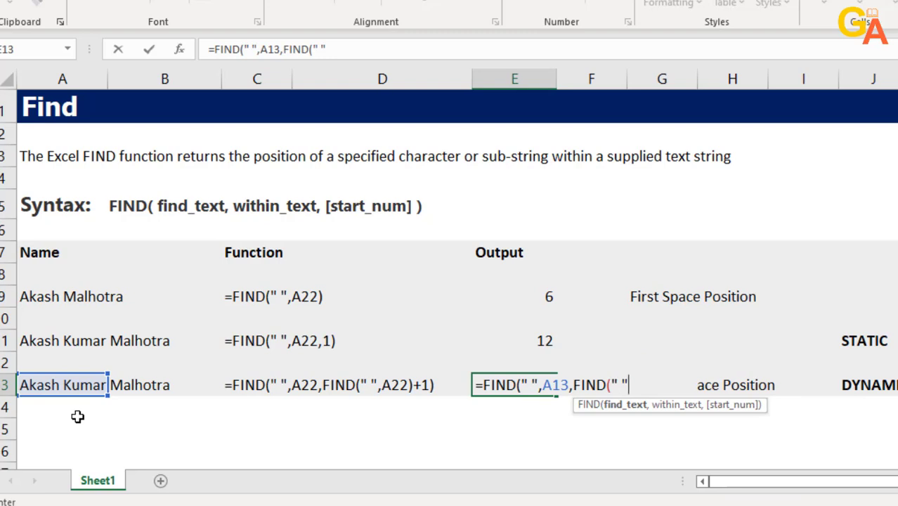
text(,)
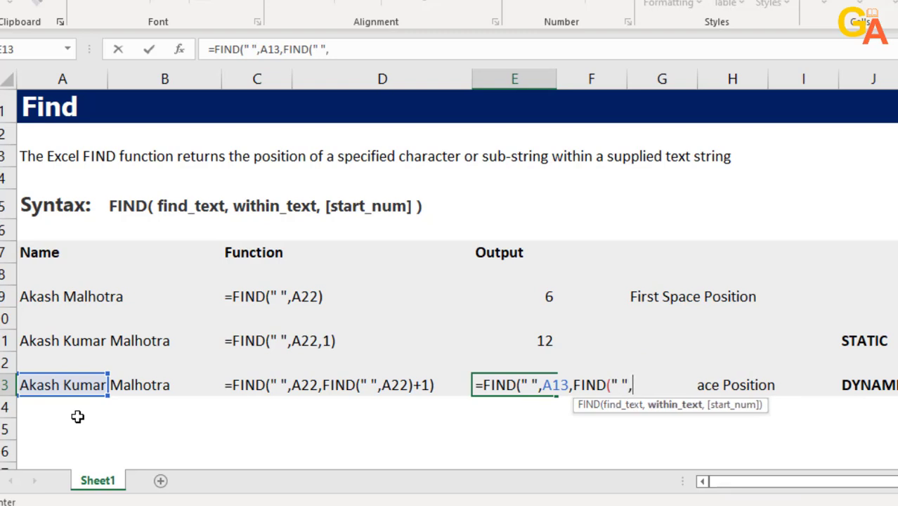
key(Left)
key(Left)
key(Left)
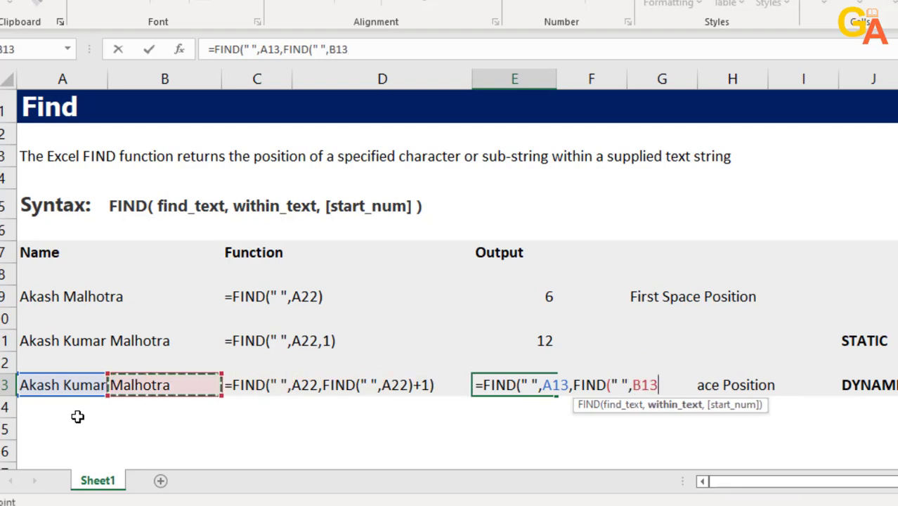
key(Left)
text())
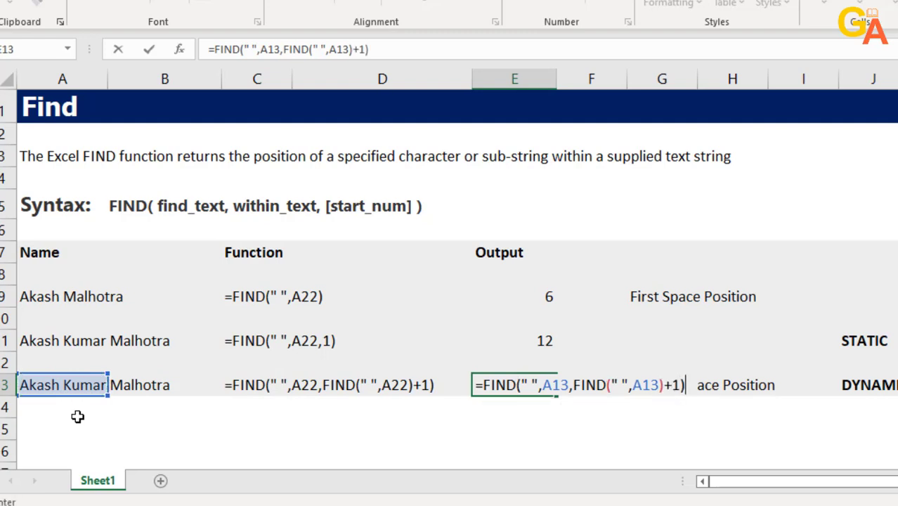
key(Return)
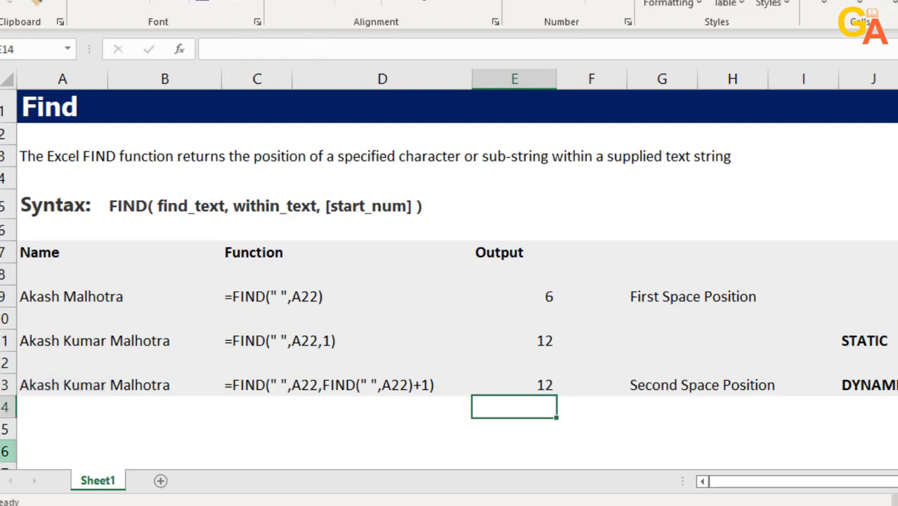
click(548, 385)
click(538, 338)
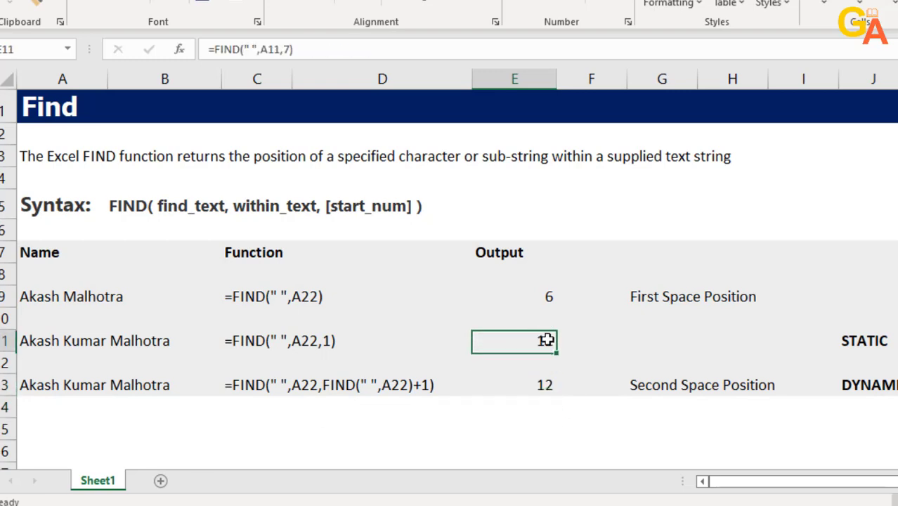
double_click(515, 340)
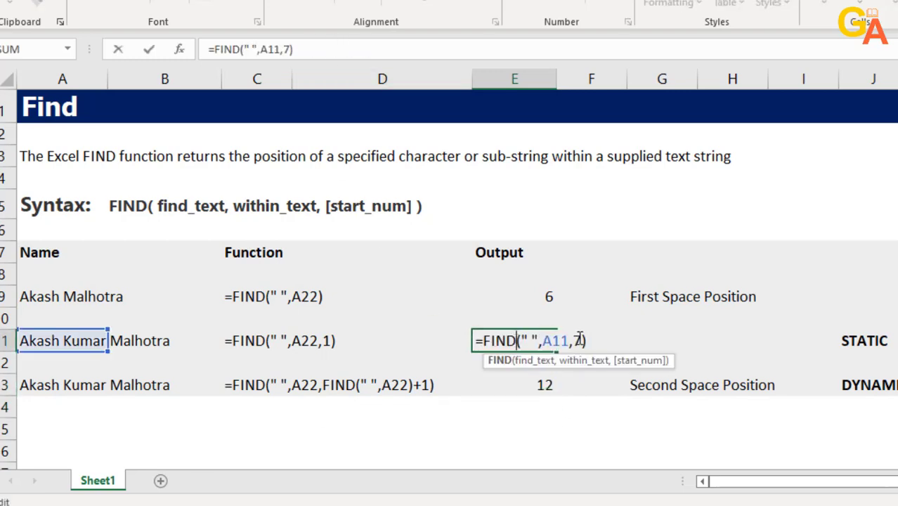
key(Escape)
click(547, 387)
double_click(549, 388)
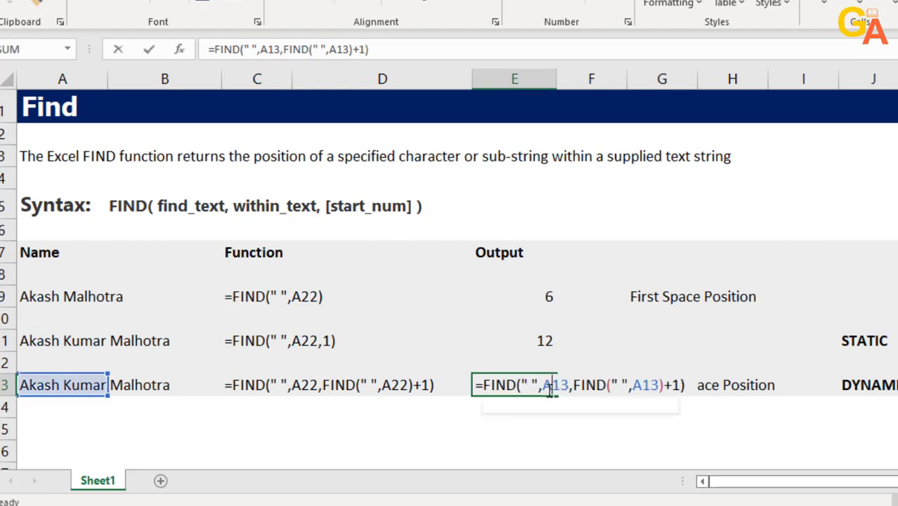
key(Escape)
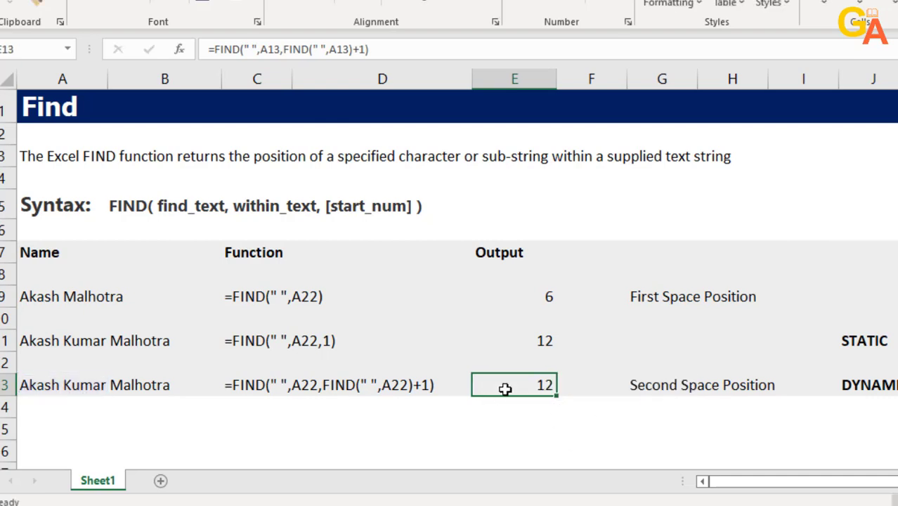
click(75, 385)
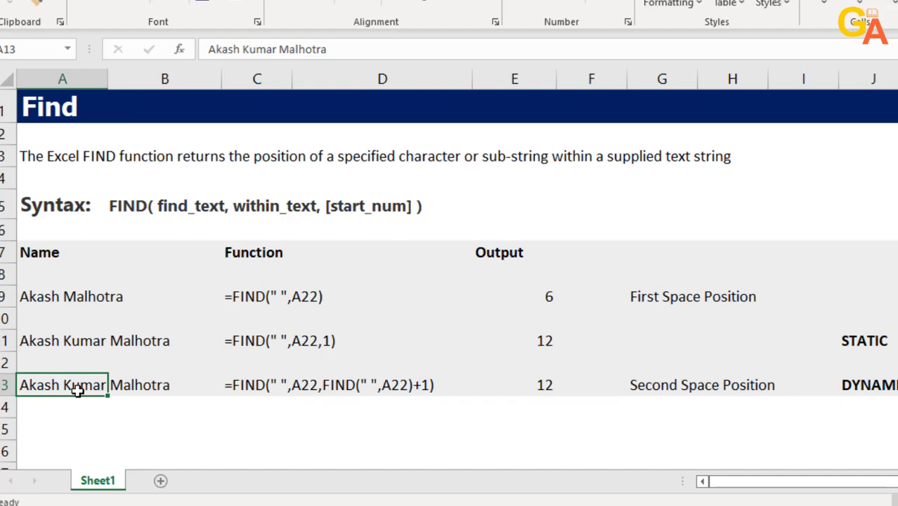
- Replace the A13 name with a longer full name so the dynamic E13 result becomes 13
text(Manish)
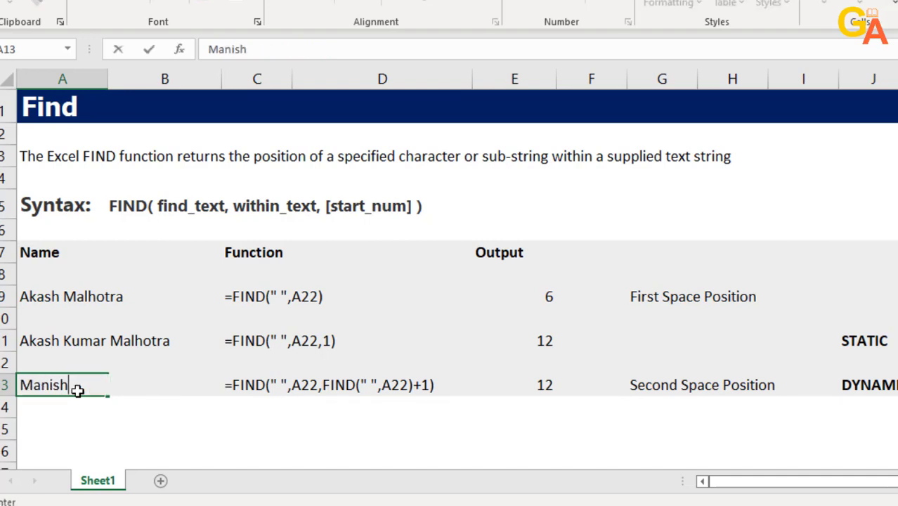
text( Singh K)
text(umar)
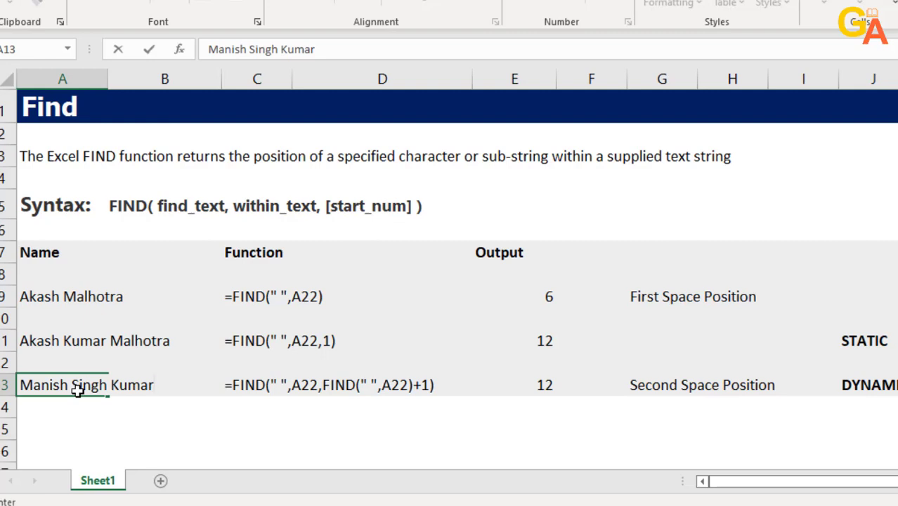
key(Return)
click(536, 408)
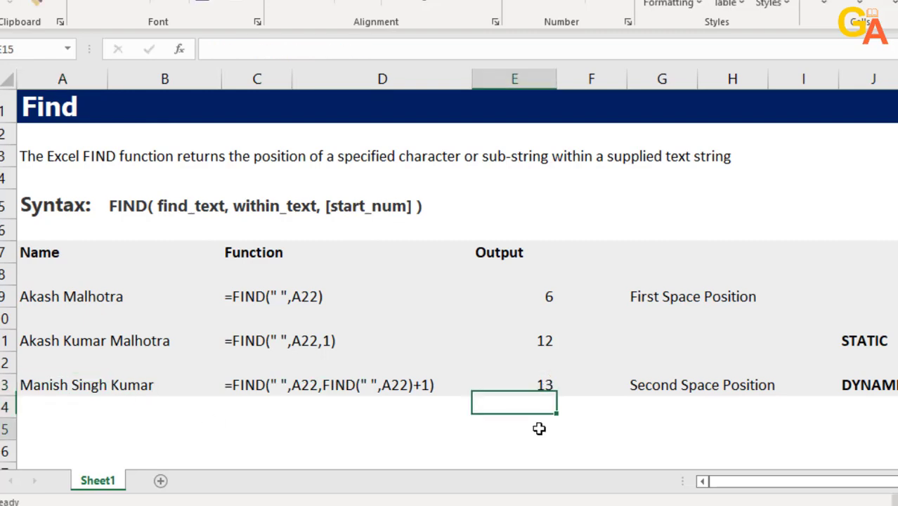
click(537, 428)
click(534, 411)
click(539, 391)
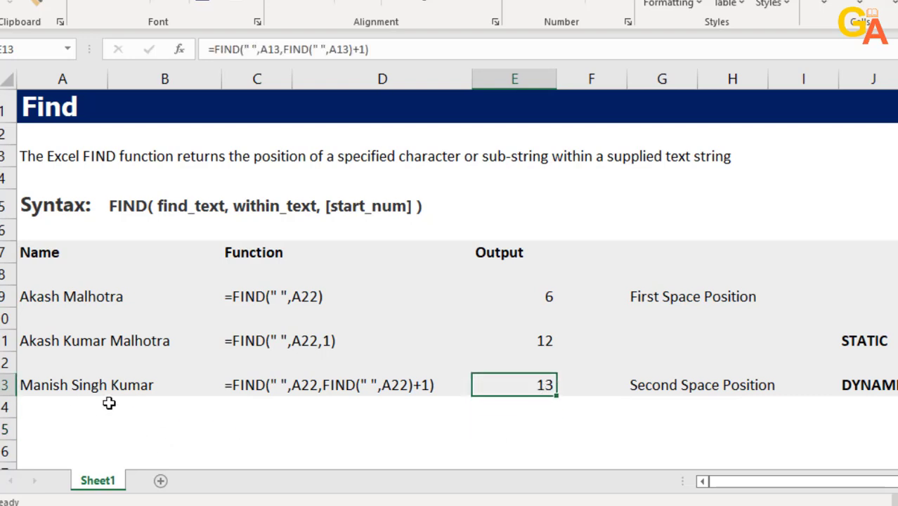
click(527, 342)
click(524, 391)
- Replace the A11 name and confirm static E11, fixed at start 7, now shows 7
click(63, 341)
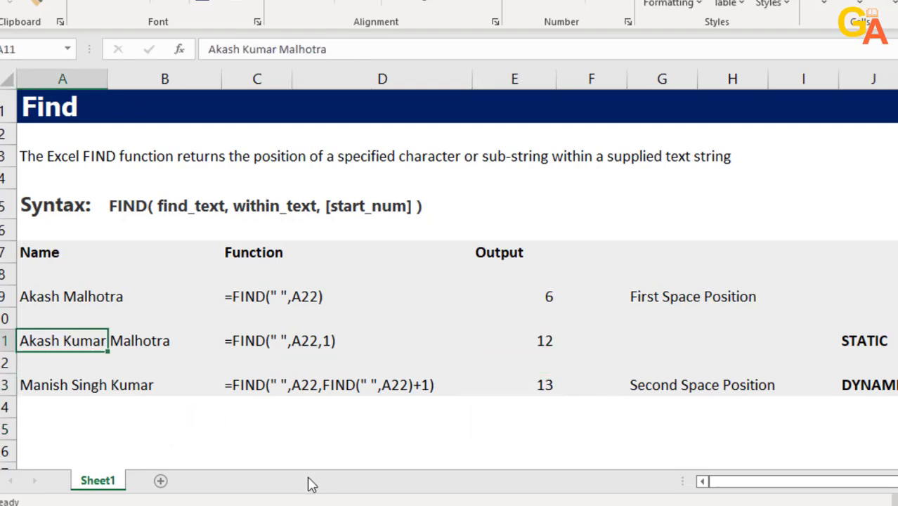
text(Mans)
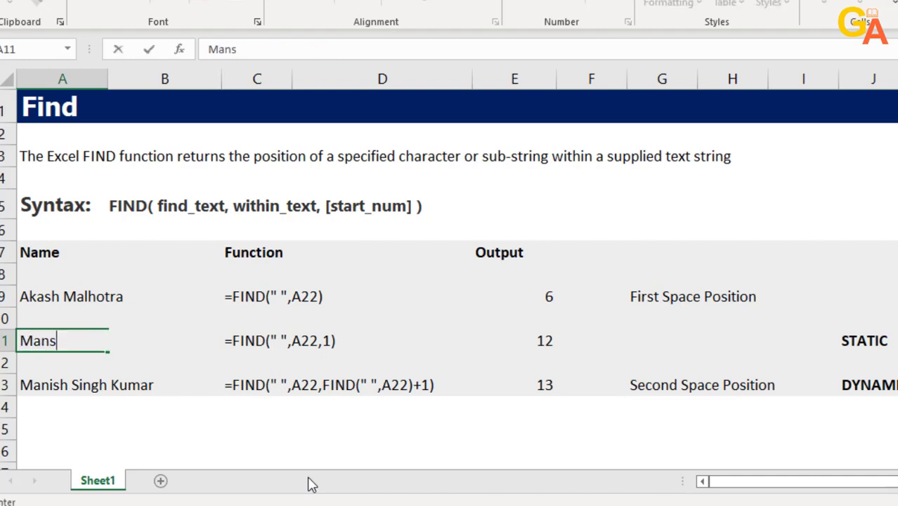
text(ish Si)
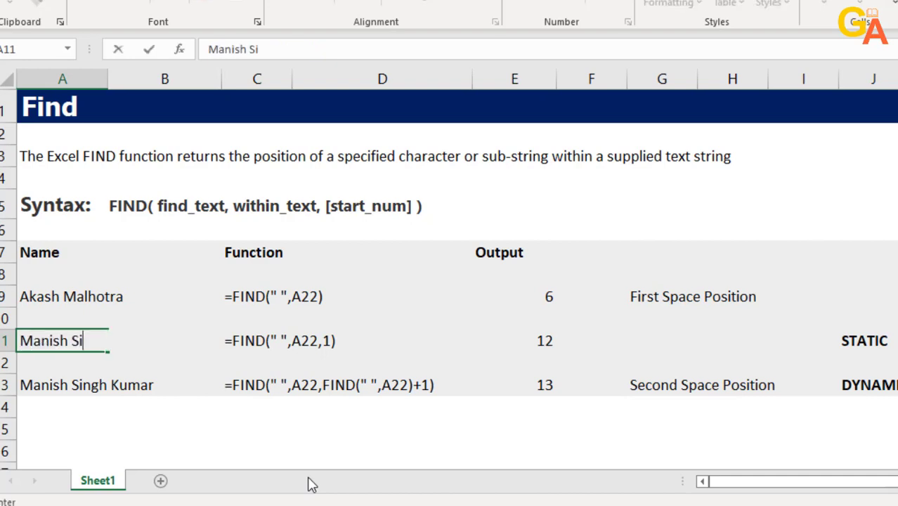
text(ngh Kumar)
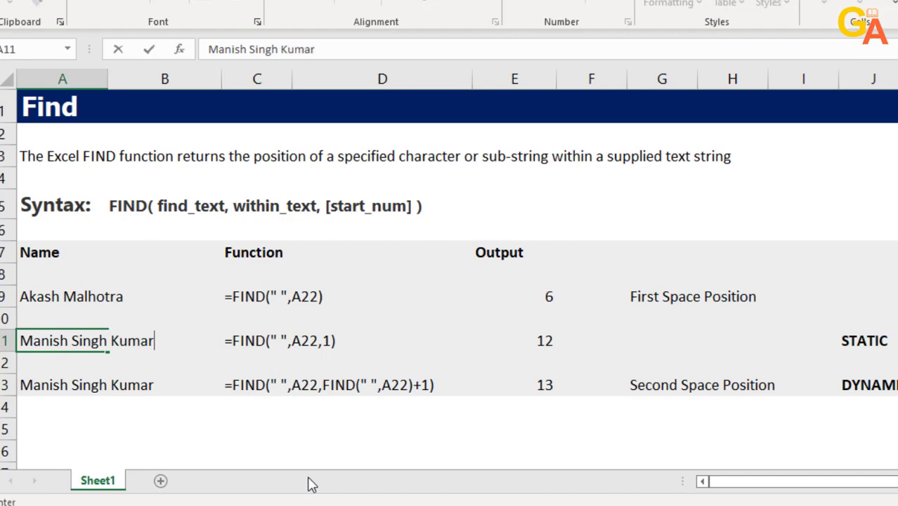
key(Return)
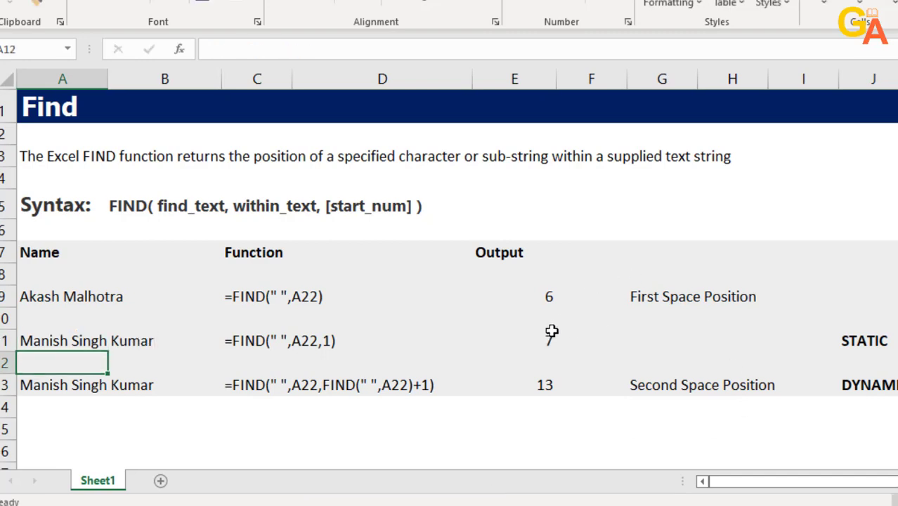
click(552, 338)
double_click(552, 338)
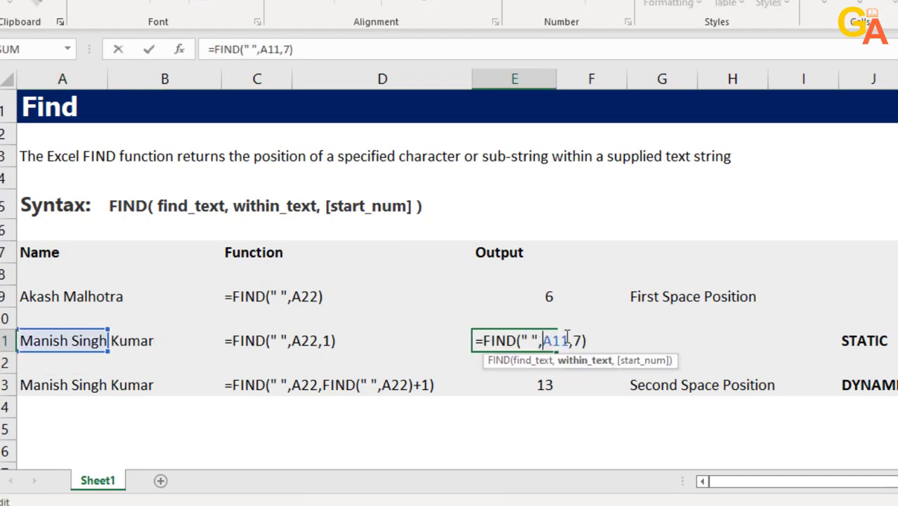
key(Escape)
click(540, 385)
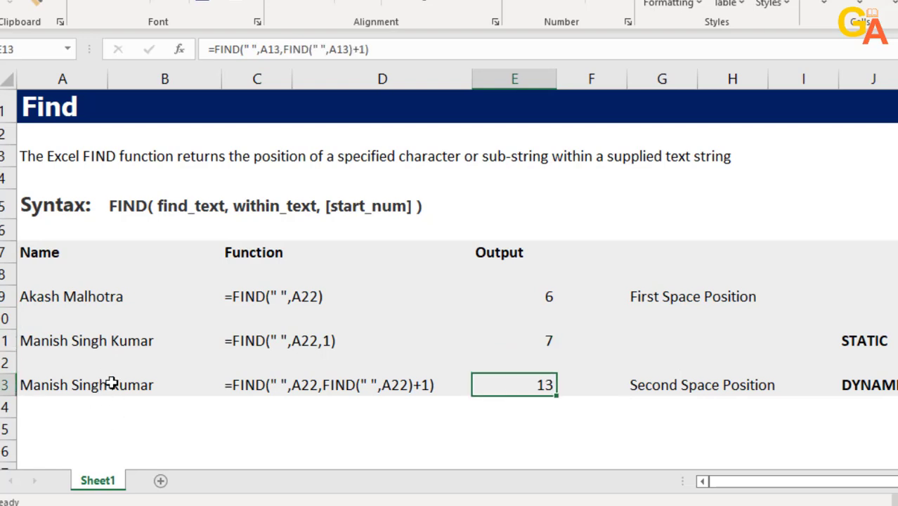
click(545, 425)
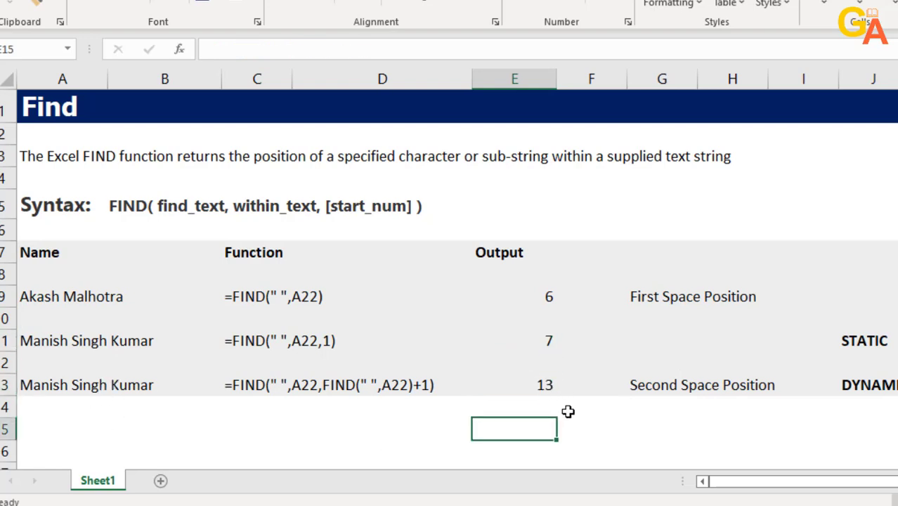
- Review the nested FIND formula and its DYNAMIC label in row 13
click(532, 388)
click(530, 413)
click(885, 385)
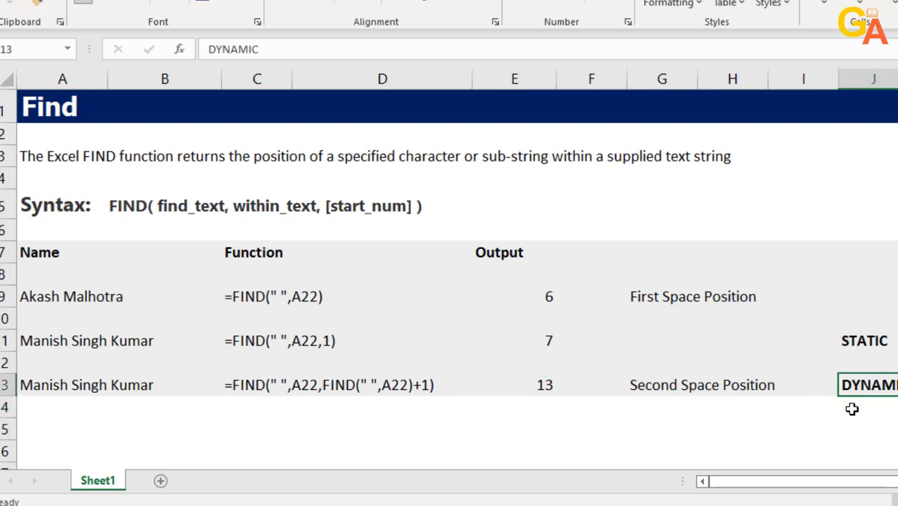
click(643, 389)
click(564, 388)
click(343, 381)
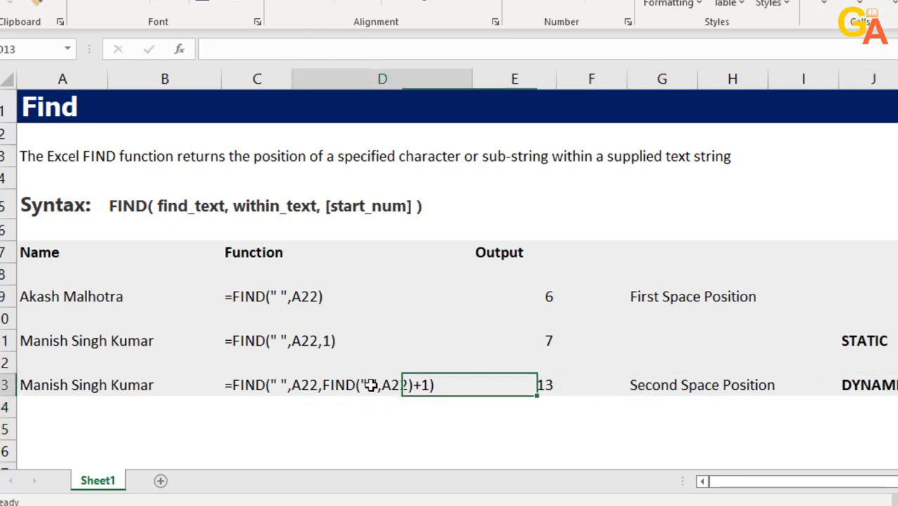
click(557, 402)
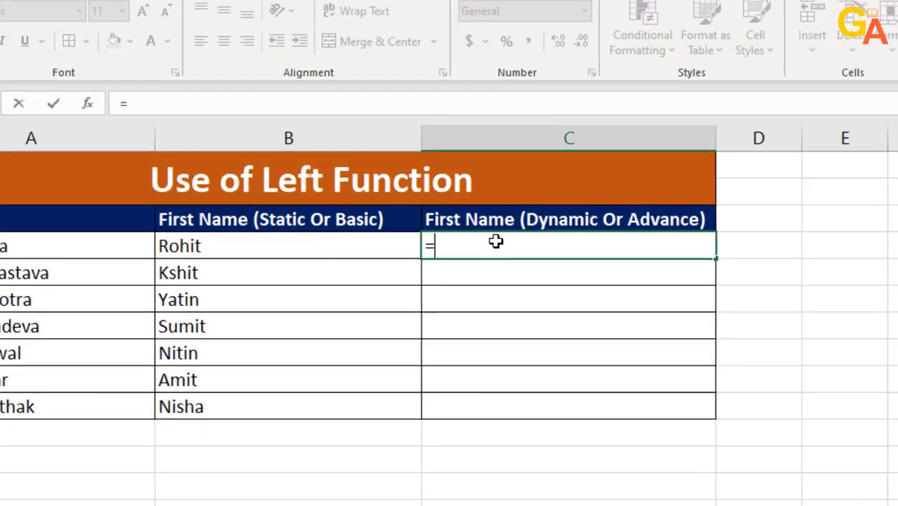
- Enter =LEFT(A4,FIND(" ",A4)-1) in C4 to return the whole first name
text(le)
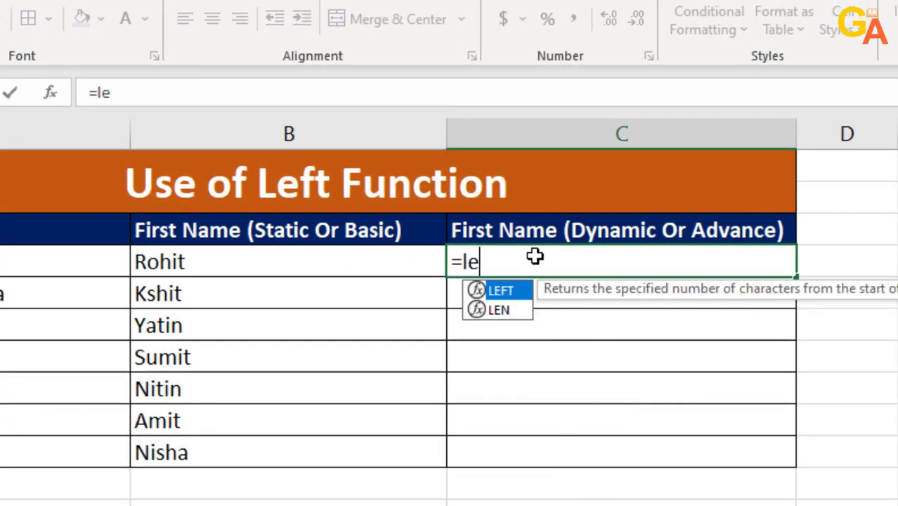
text(ft)
key(Tab)
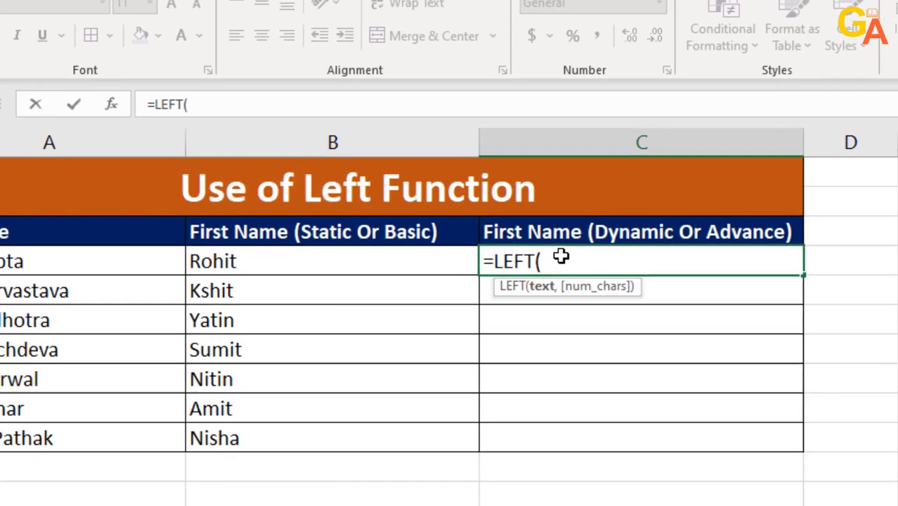
key(Left)
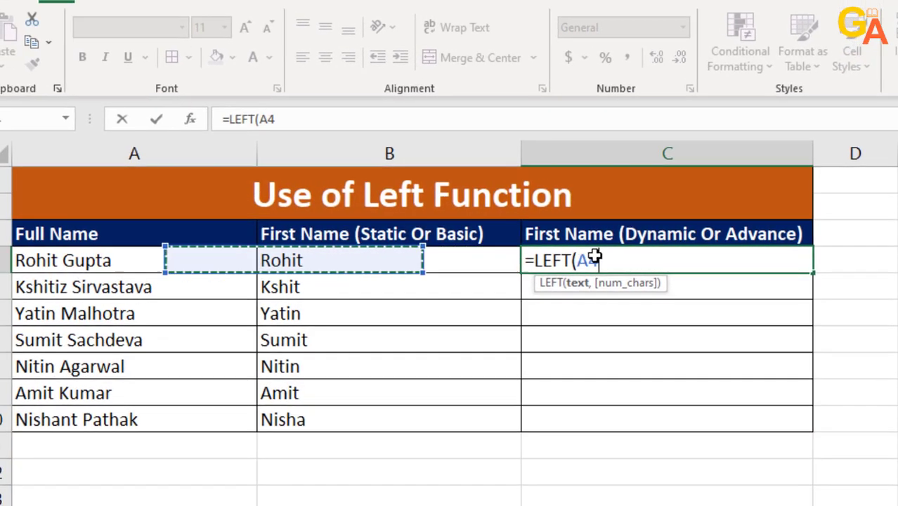
key(Left)
text(,)
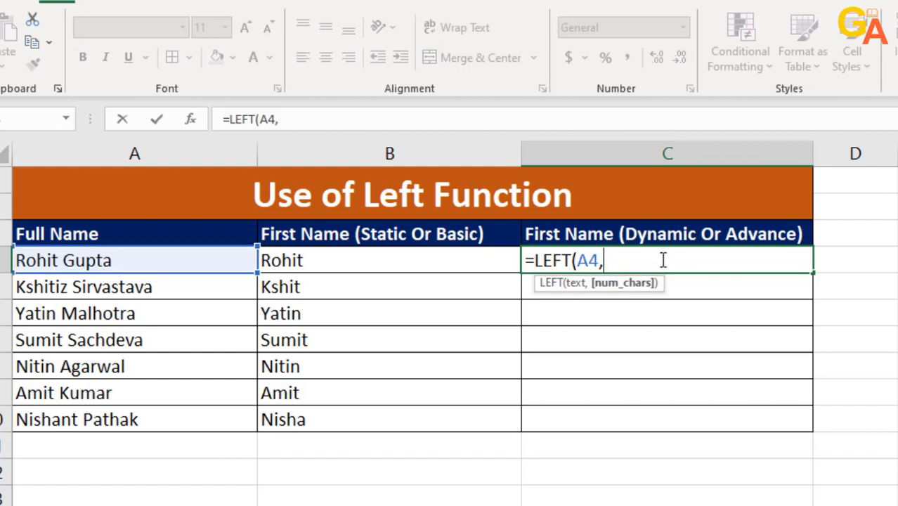
text(fi)
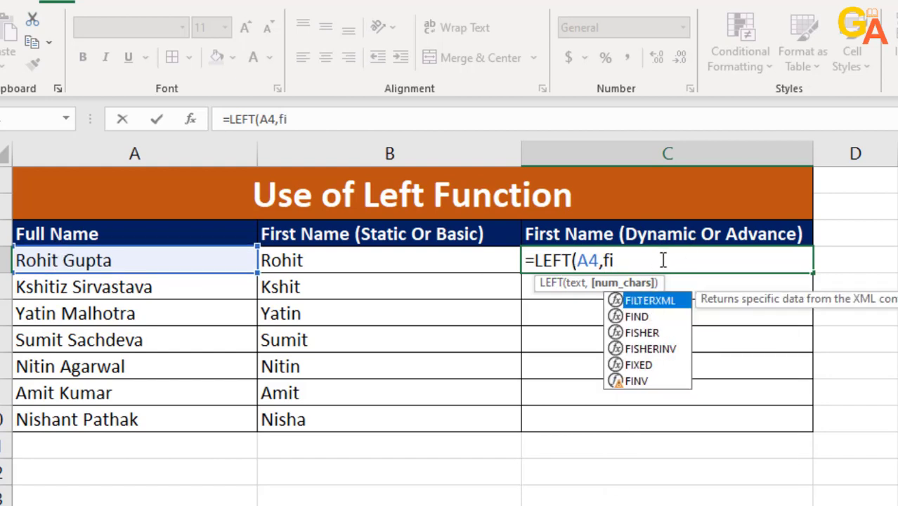
text(nd)
key(Tab)
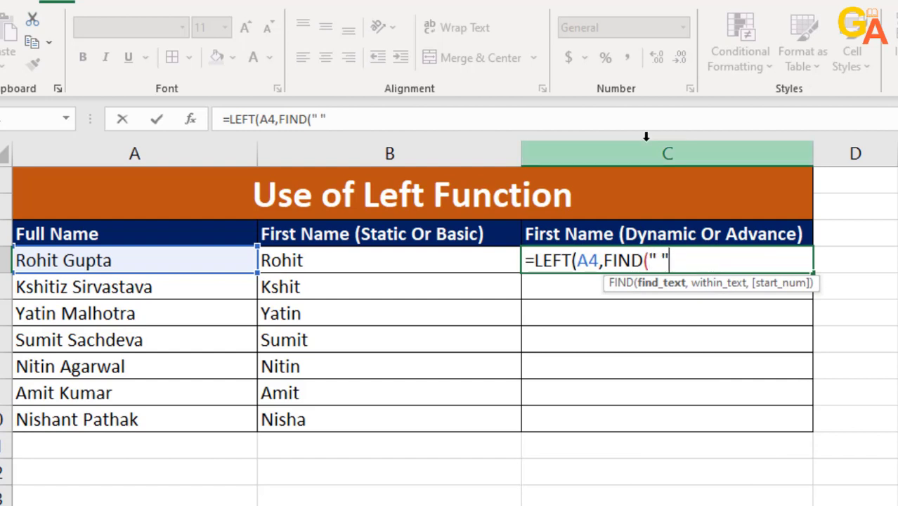
text(,)
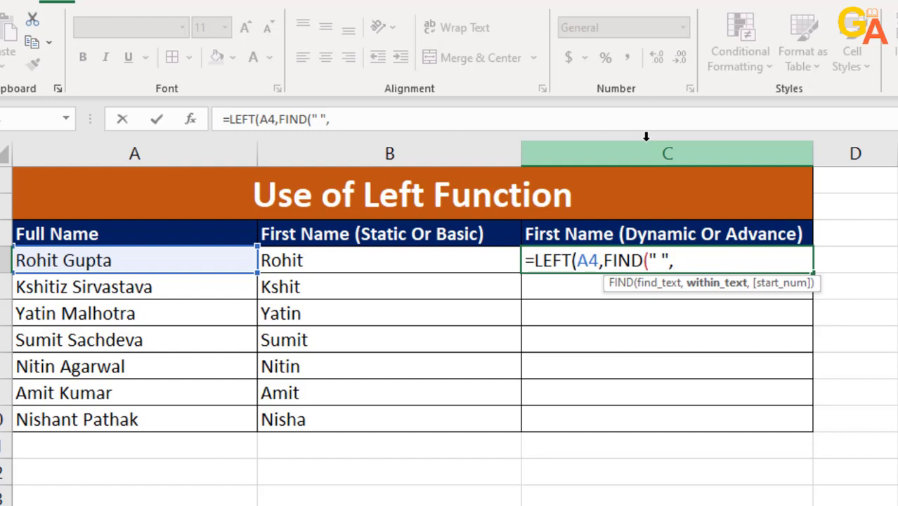
key(Left)
key(Left)
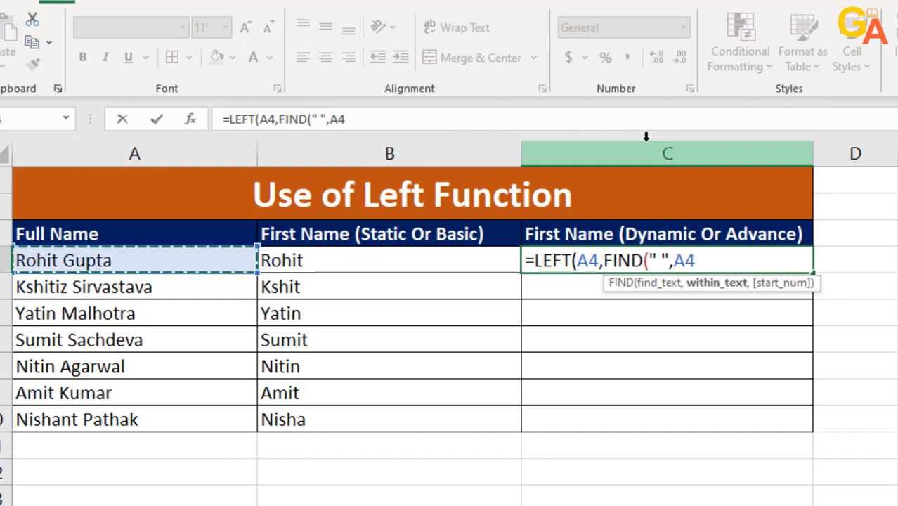
text()-1)
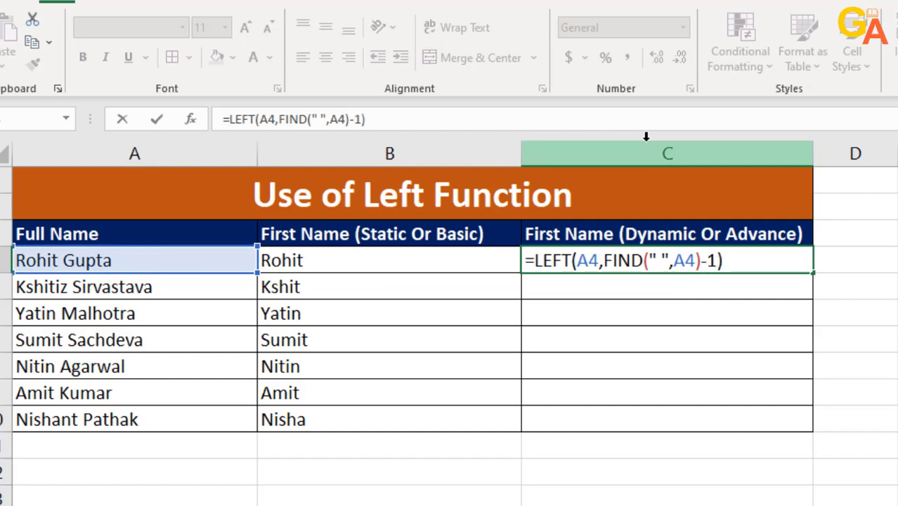
key(Return)
click(570, 262)
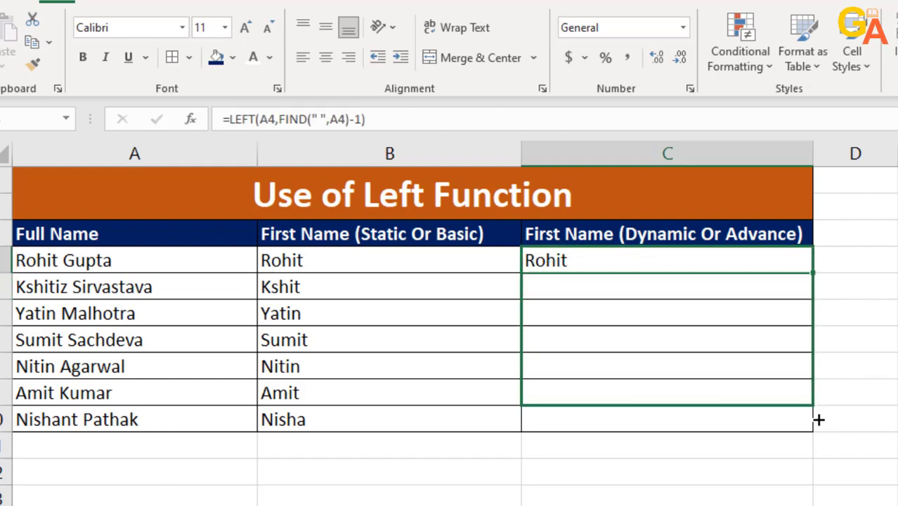
- Fill the dynamic first-name formula down to C10 and verify complete first names in C5–C10
drag(816, 307, 820, 422)
click(577, 293)
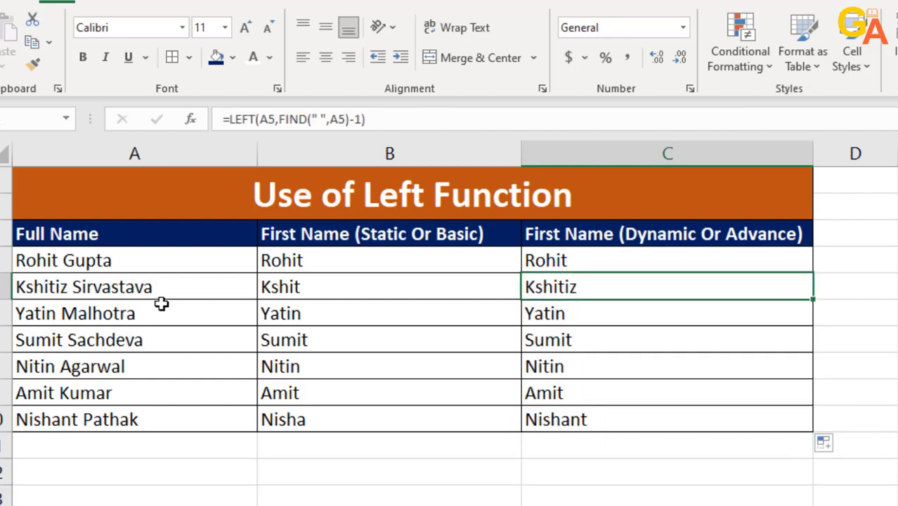
click(52, 298)
key(Right)
key(Right)
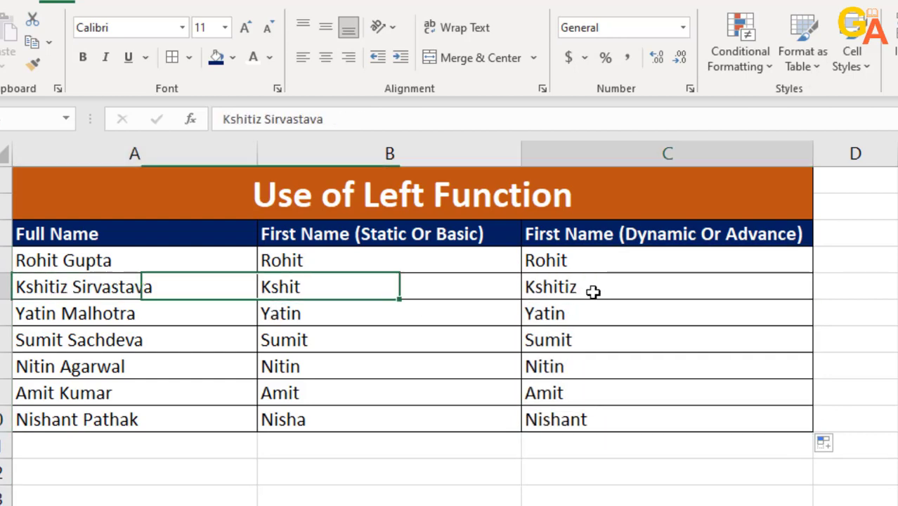
key(Down)
key(Down)
key(Down)
click(576, 393)
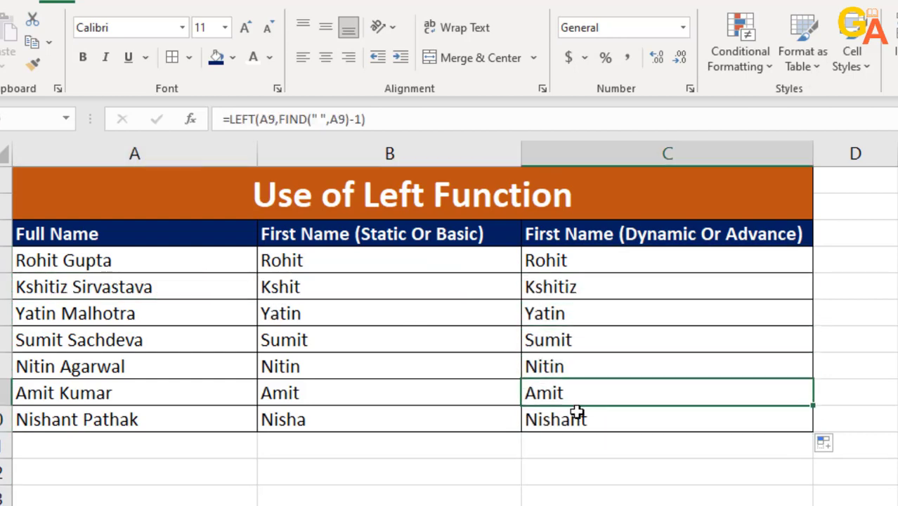
click(575, 414)
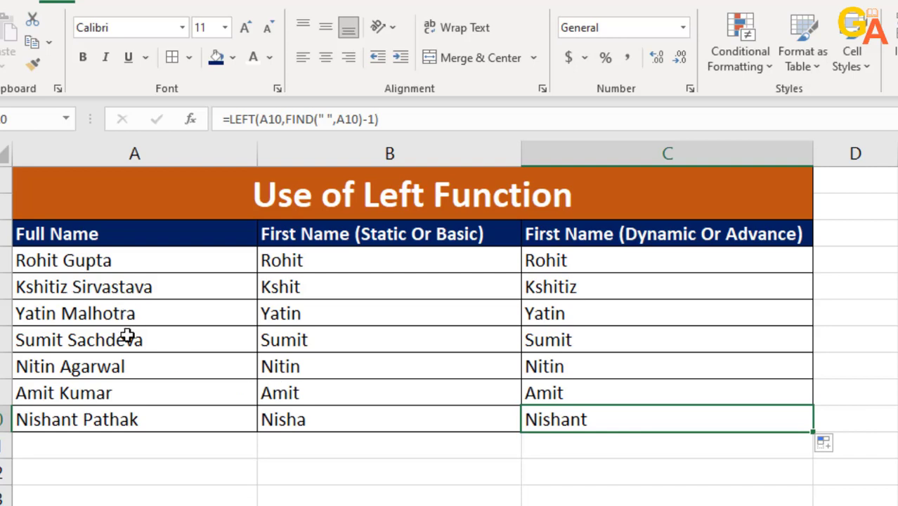
click(122, 259)
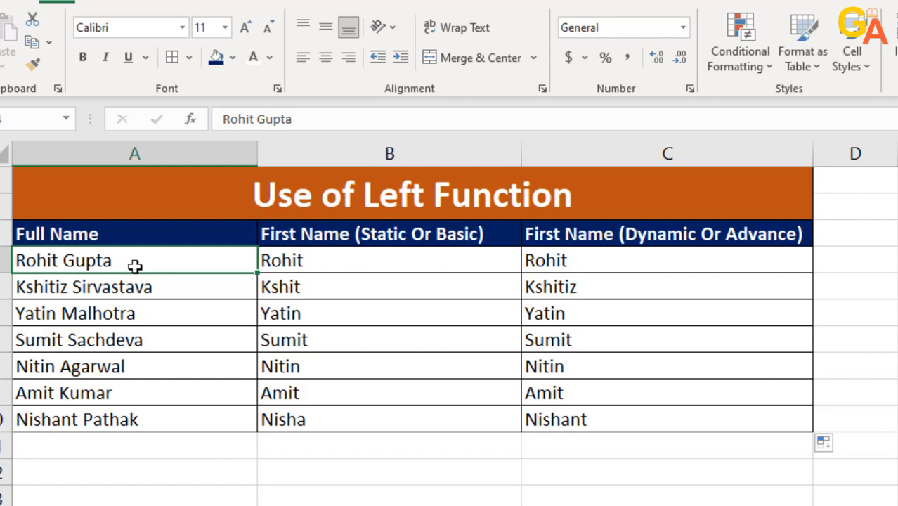
- Enter a new full name in A4 and compare the static B4 and dynamic C4 formulas
text(Gau)
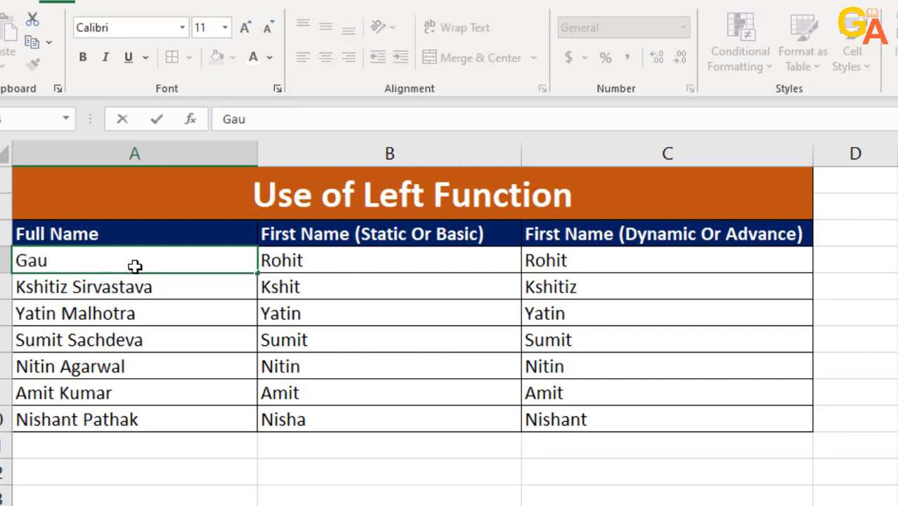
text(rav Ba)
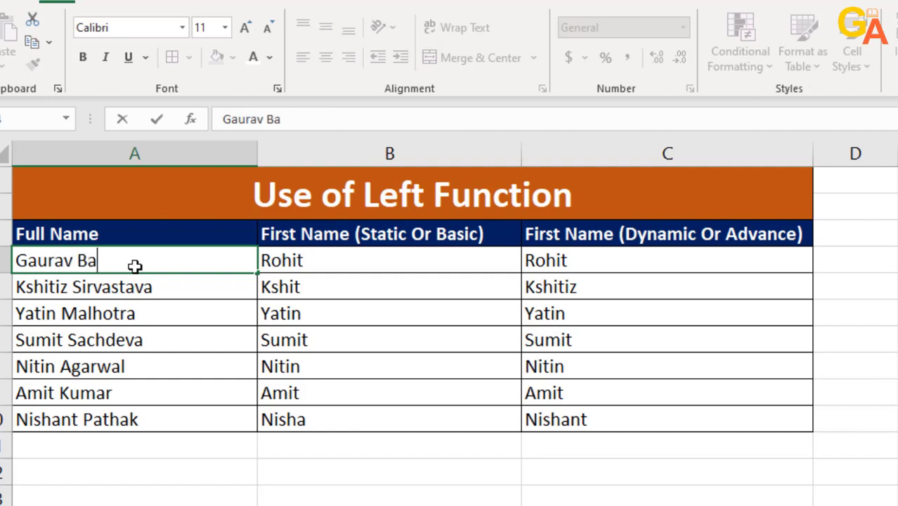
text(nsal)
key(Return)
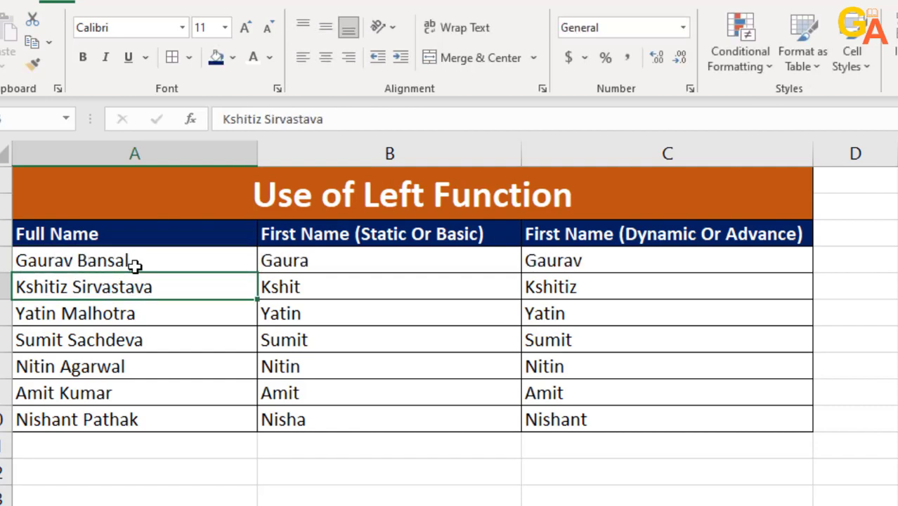
click(320, 239)
click(322, 264)
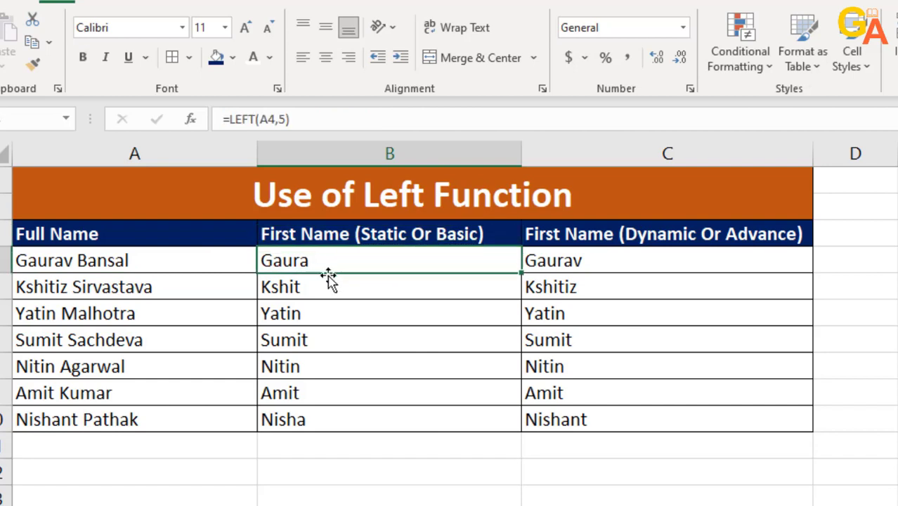
click(587, 262)
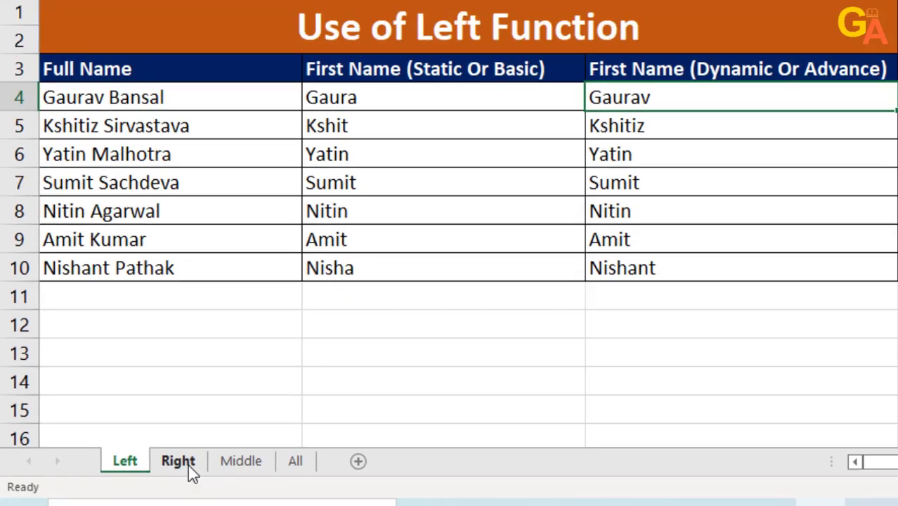
- Switch to the Right sheet and review the Use of Right Function table
click(262, 471)
click(285, 179)
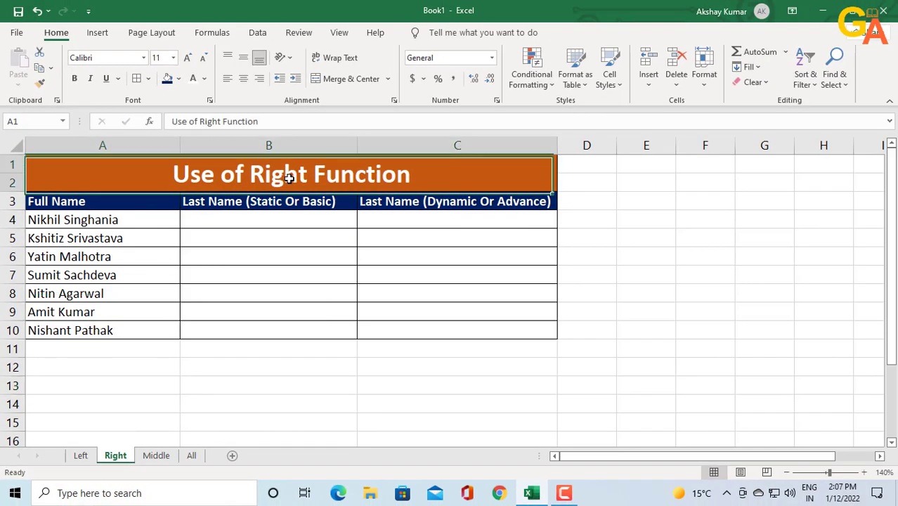
click(226, 204)
click(79, 213)
click(275, 205)
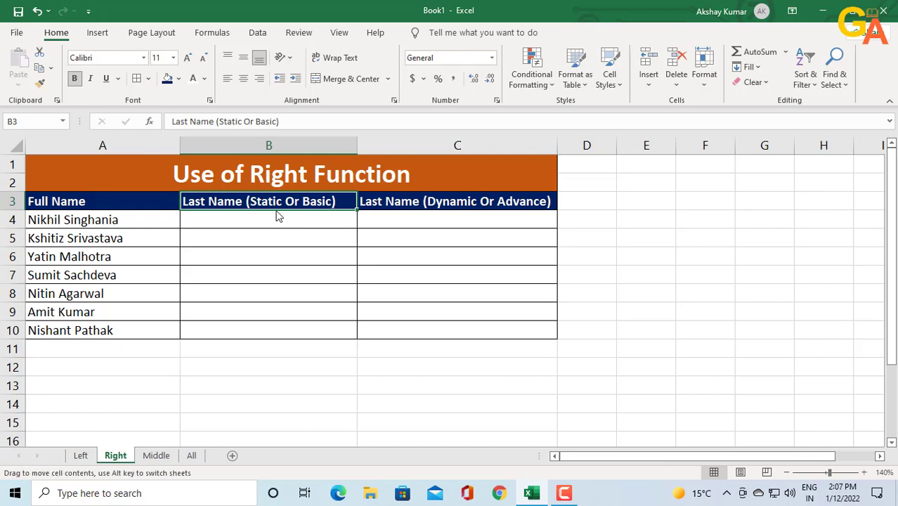
click(308, 220)
- Enter =RIGHT(A4,9) in B4 to return the nine-letter last name
text(=)
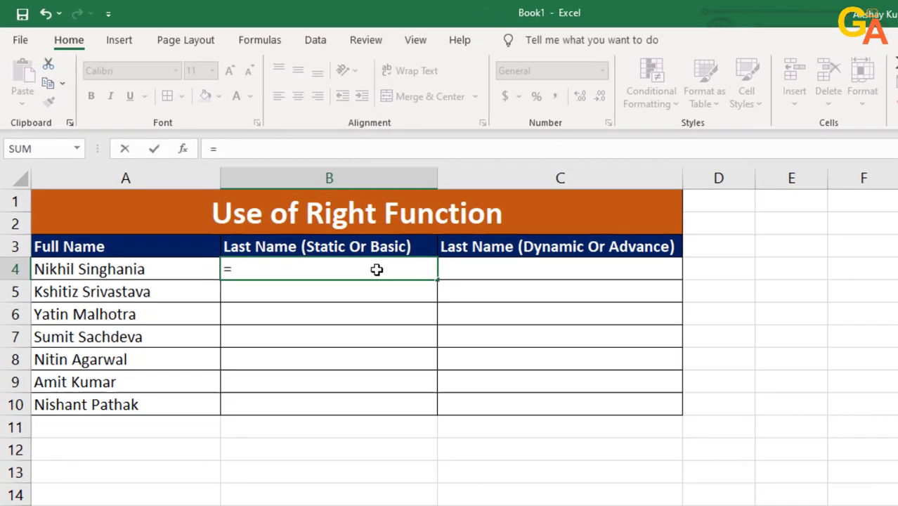
text(right)
key(Tab)
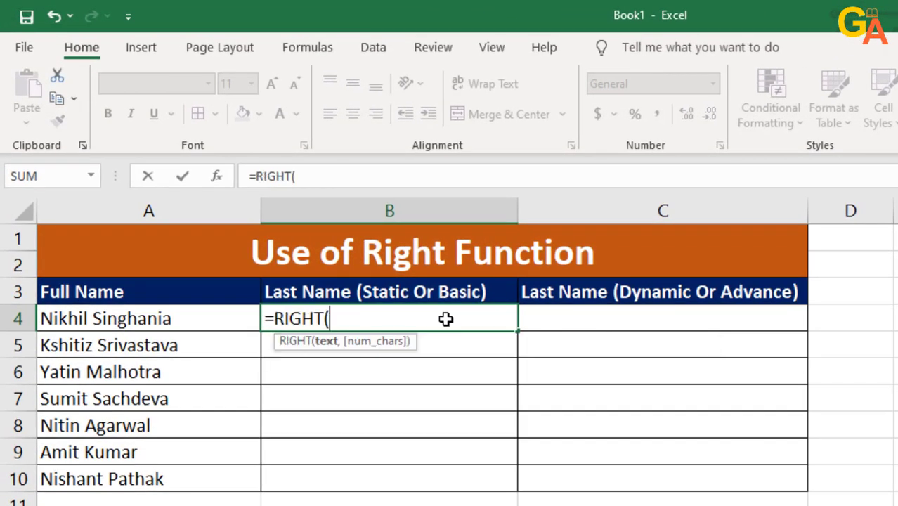
key(Left)
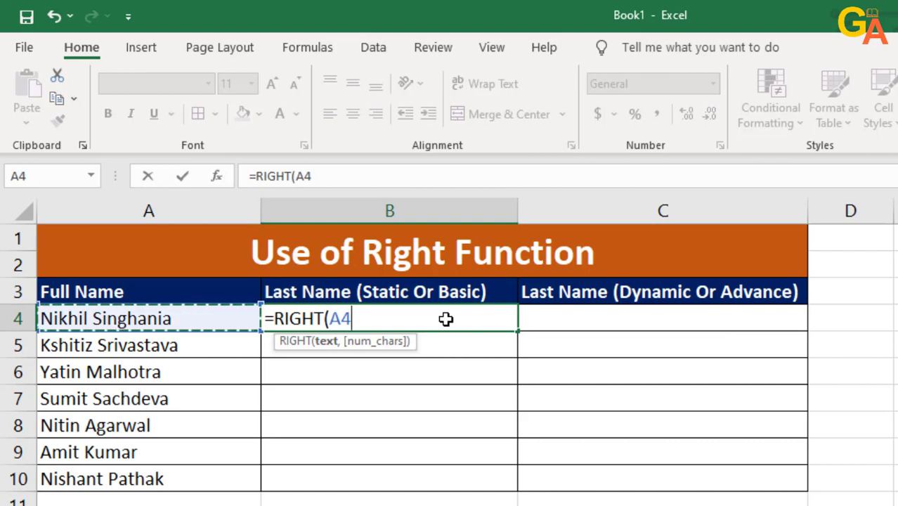
text(,9)
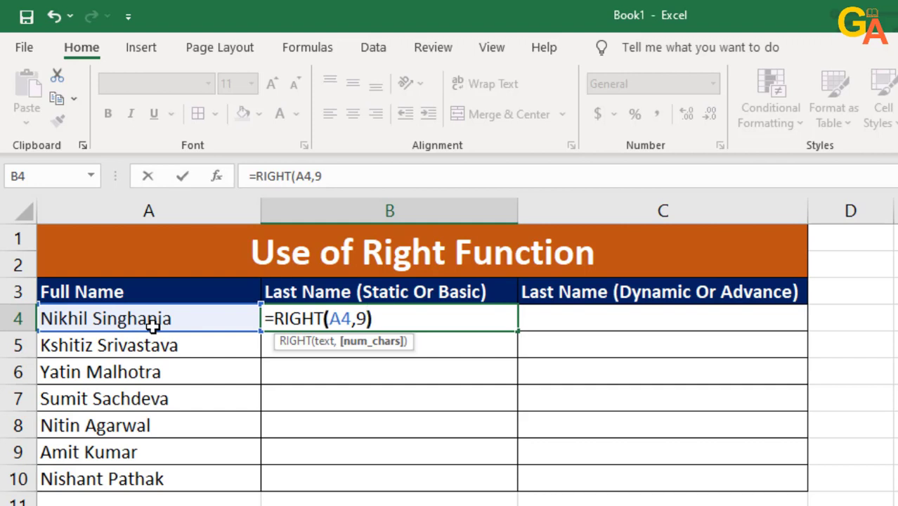
text())
key(Return)
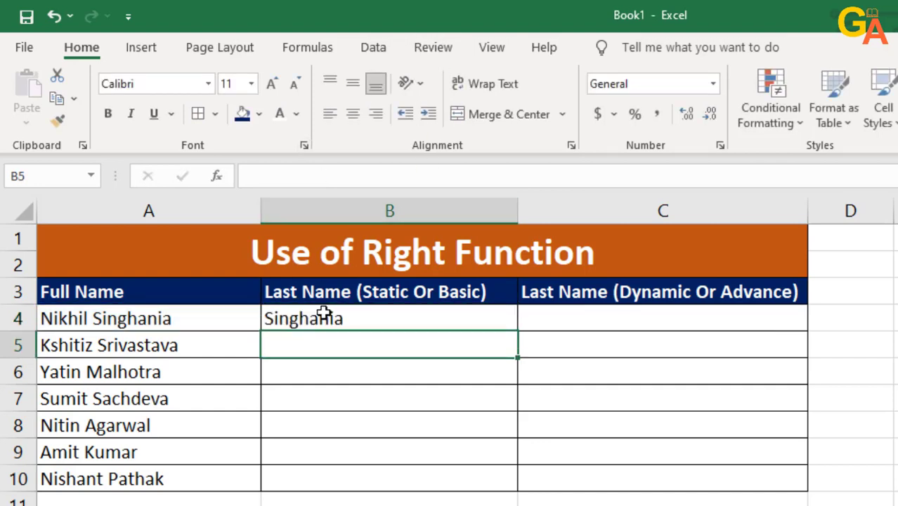
- Copy B4's fixed 9-character RIGHT last-name formula down to B10
click(330, 316)
click(158, 317)
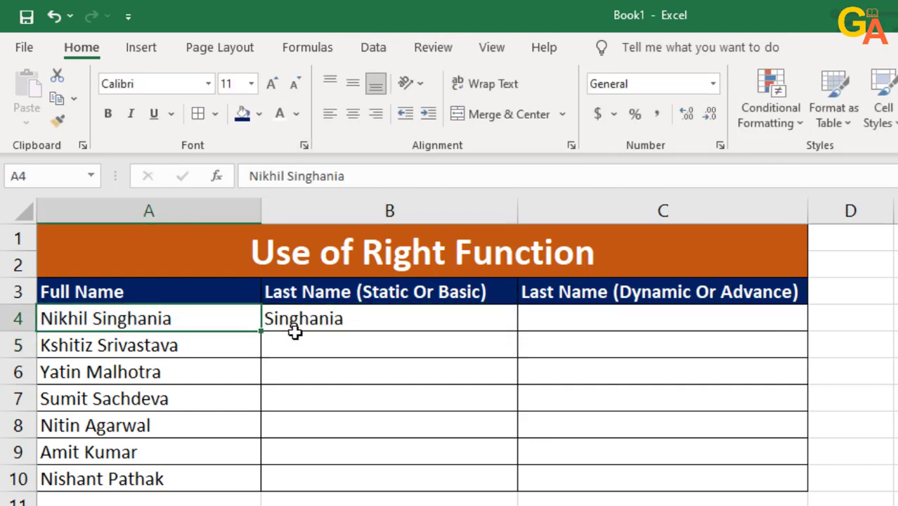
click(348, 319)
drag(519, 331, 525, 490)
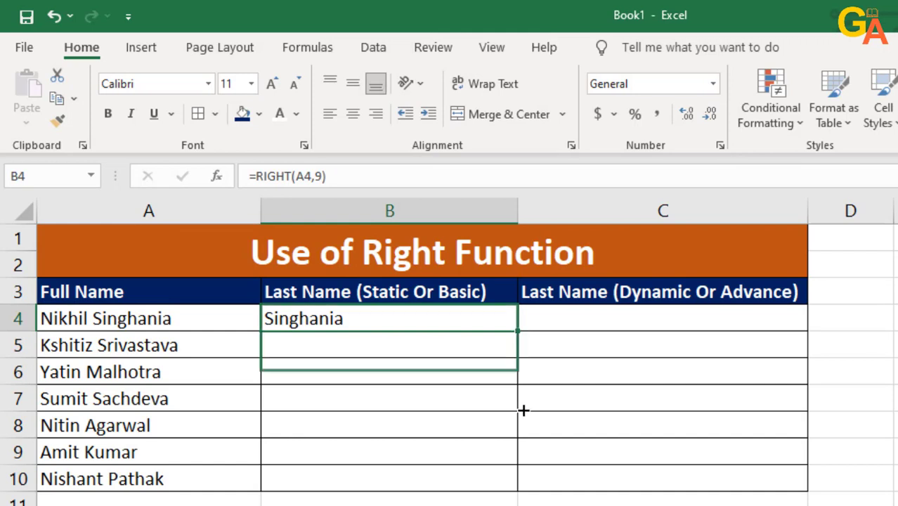
- Check the copied last-name results in rows 5 to 10 against B4
click(282, 343)
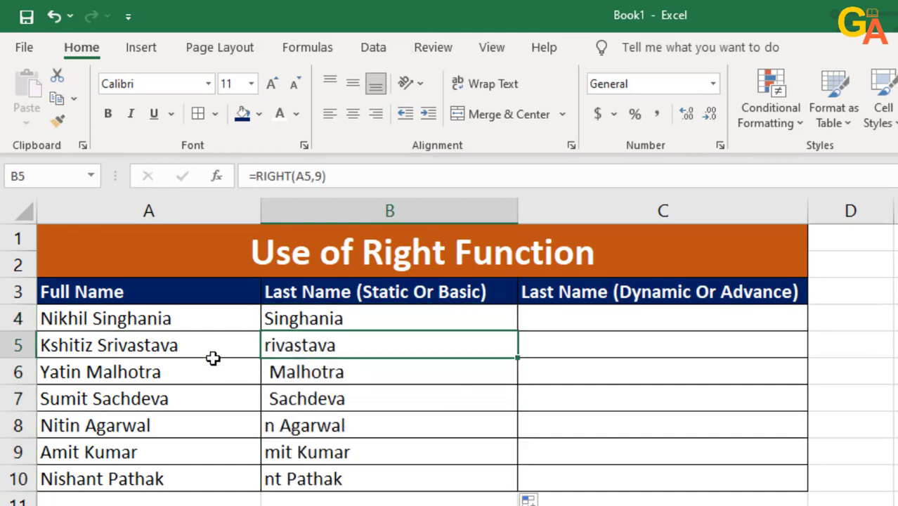
key(Down)
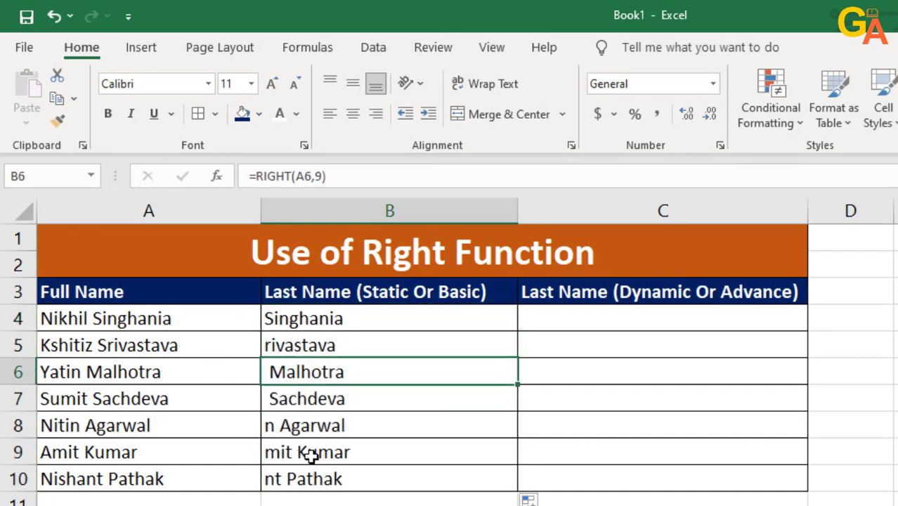
click(294, 477)
click(306, 448)
click(344, 318)
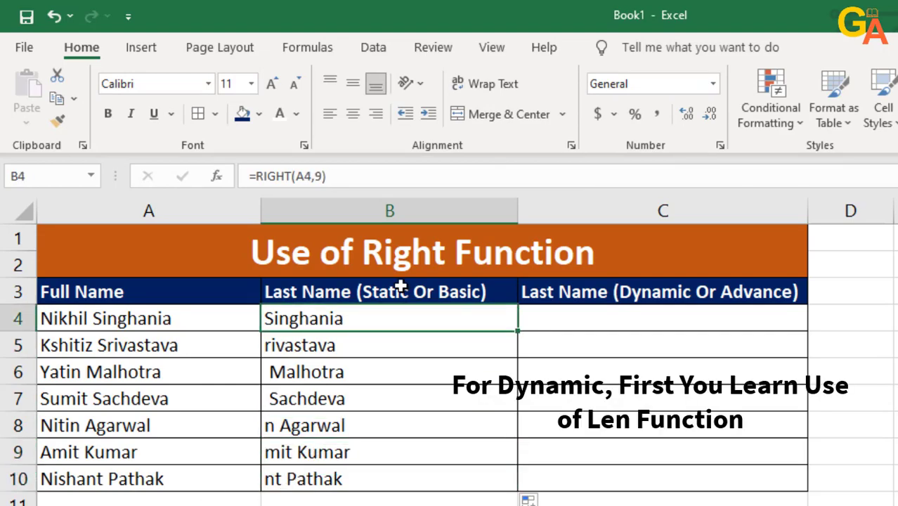
click(645, 326)
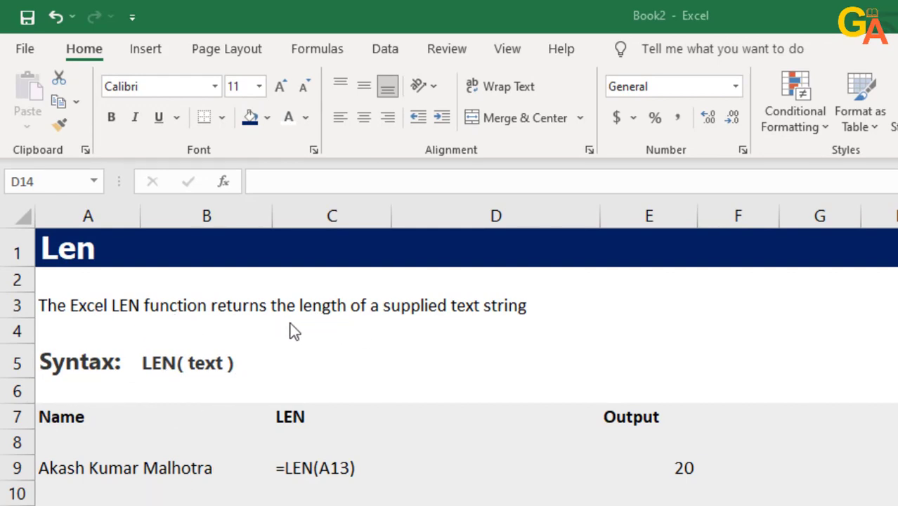
- Review the LEN examples, then clear the Output results in E9:E13 and select E9
click(315, 307)
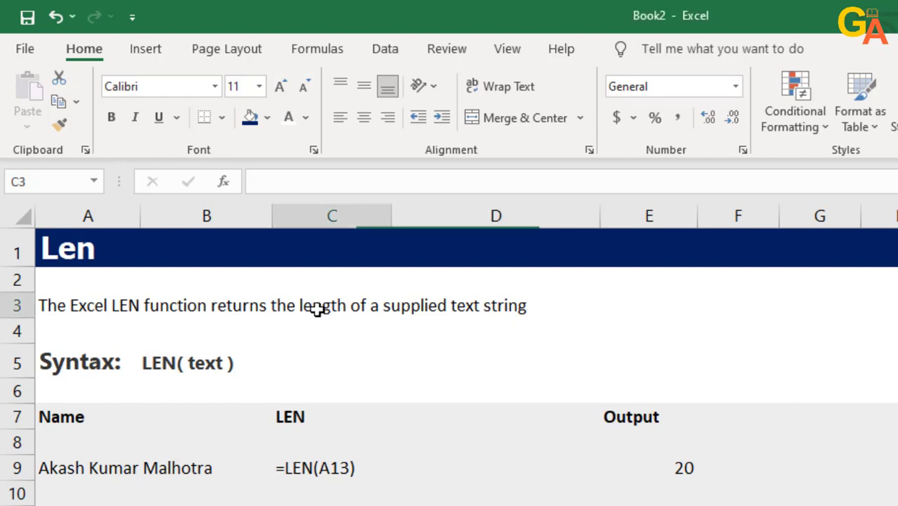
click(334, 335)
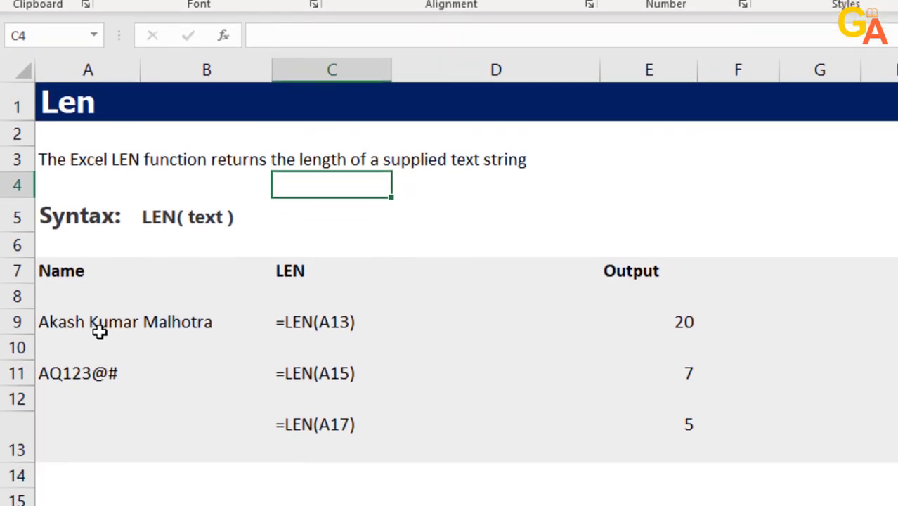
click(99, 321)
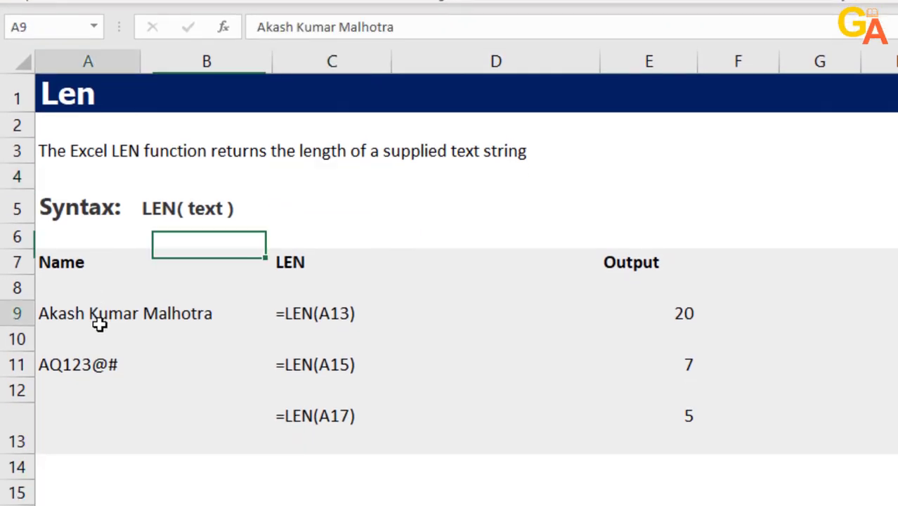
click(153, 411)
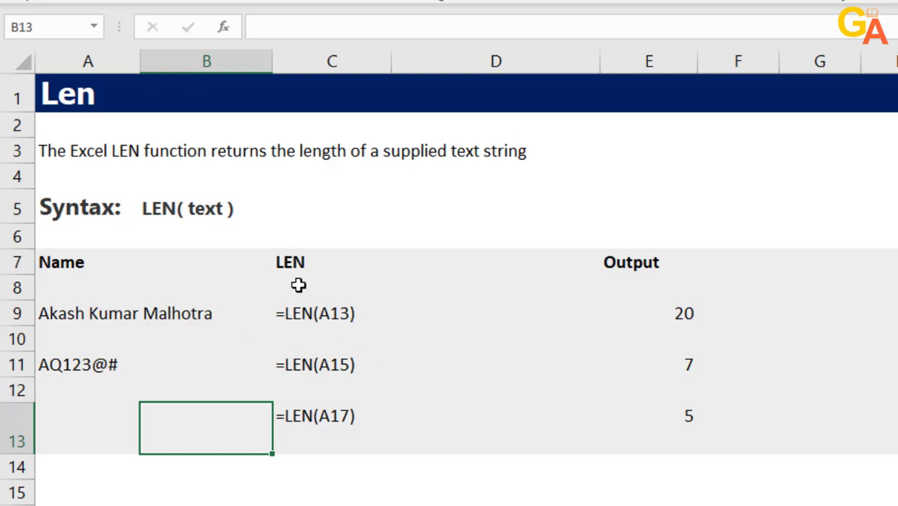
drag(673, 311, 672, 432)
key(ctrl+z)
click(660, 305)
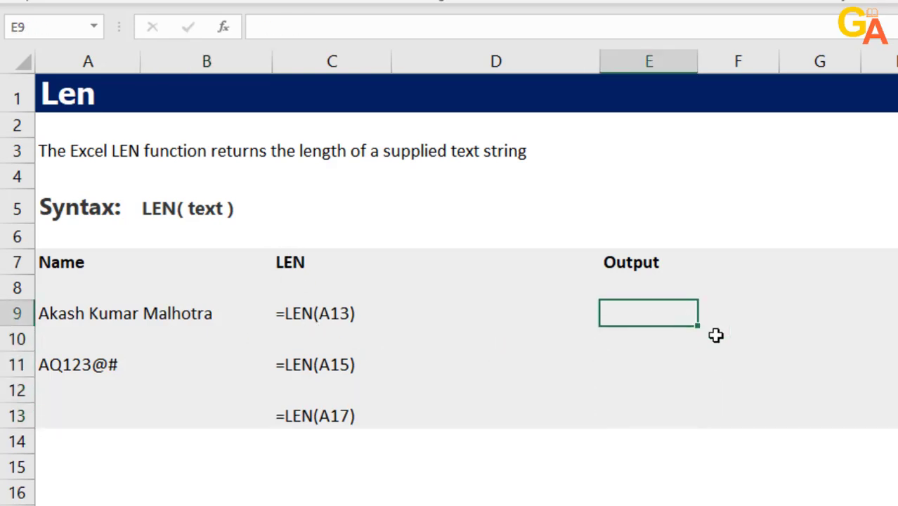
- Enter =LEN(A9) in E9 to count the example name's characters, giving 20
text(=)
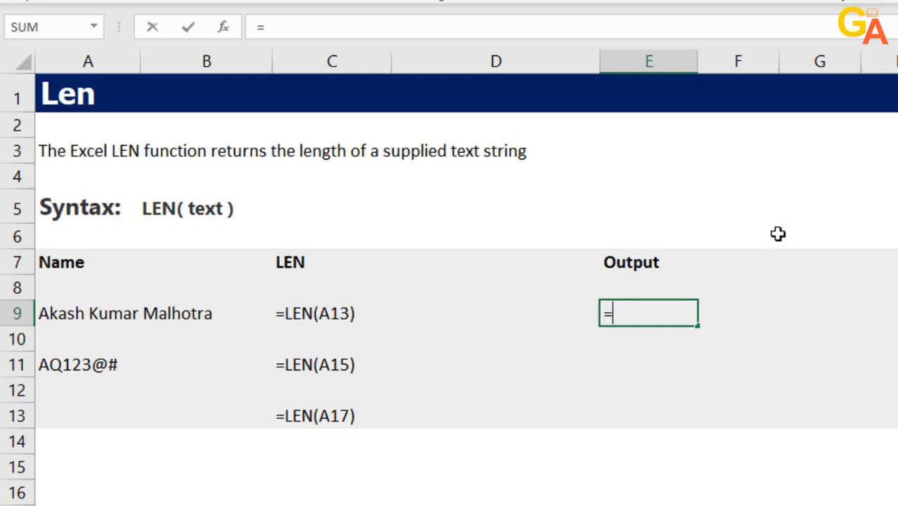
text(len)
key(Tab)
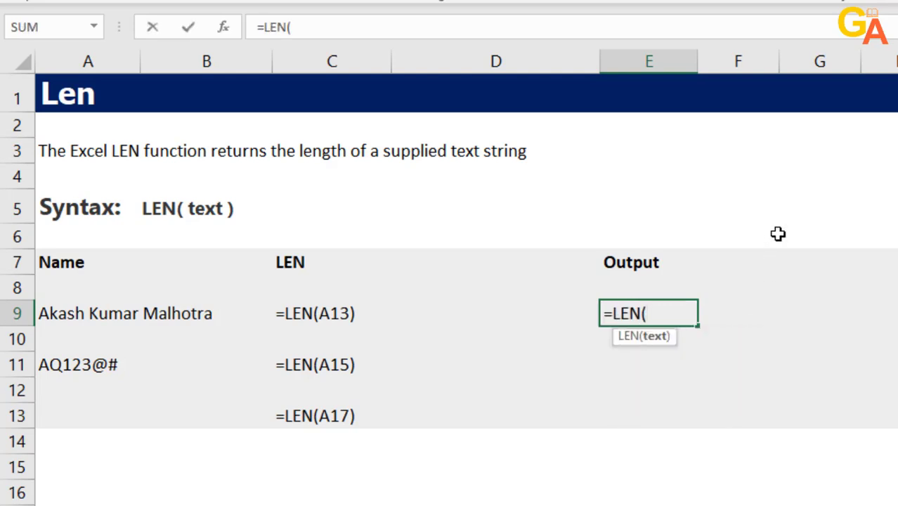
key(Left)
key(Left)
key(Left)
key(Left)
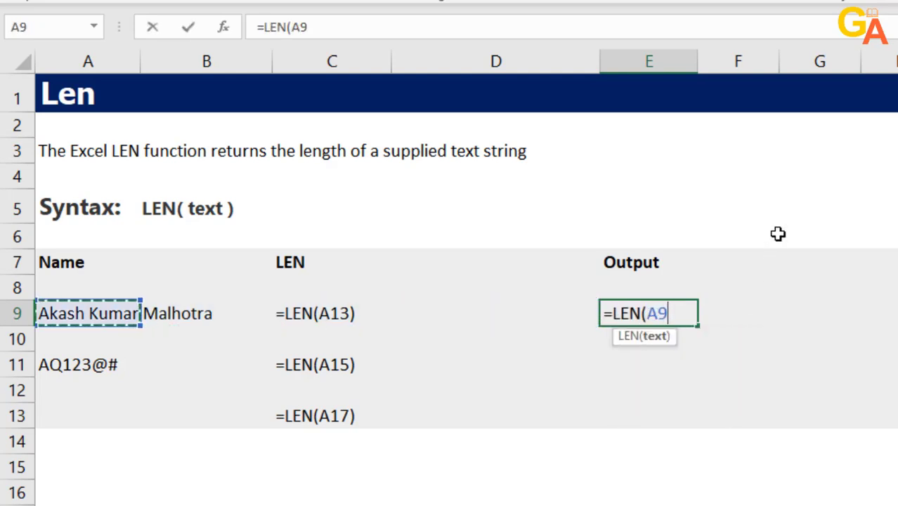
text())
key(Return)
click(641, 318)
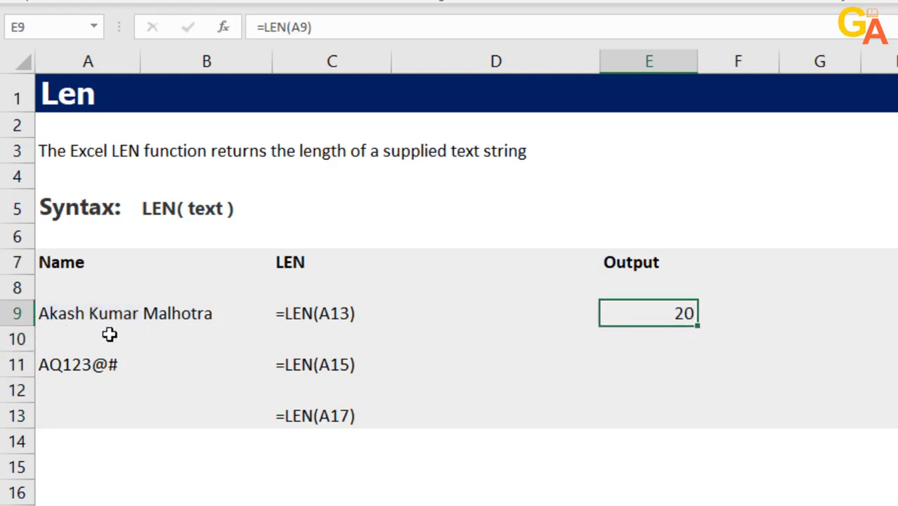
- Copy the E9 LEN formula down through E13
drag(135, 294, 87, 327)
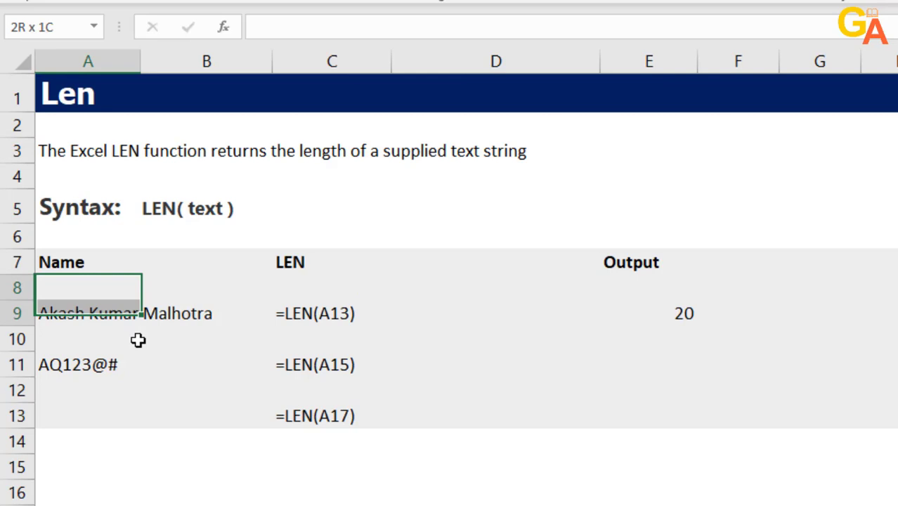
click(87, 331)
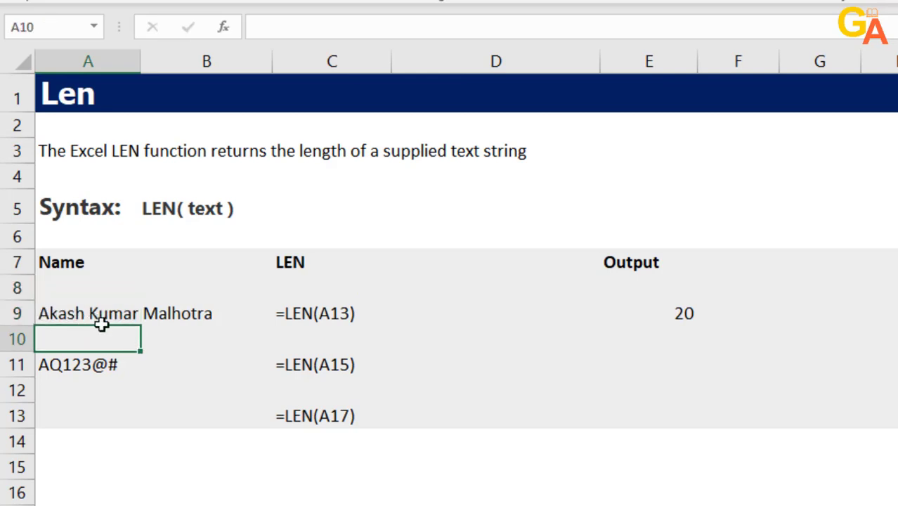
click(653, 317)
click(301, 369)
click(428, 388)
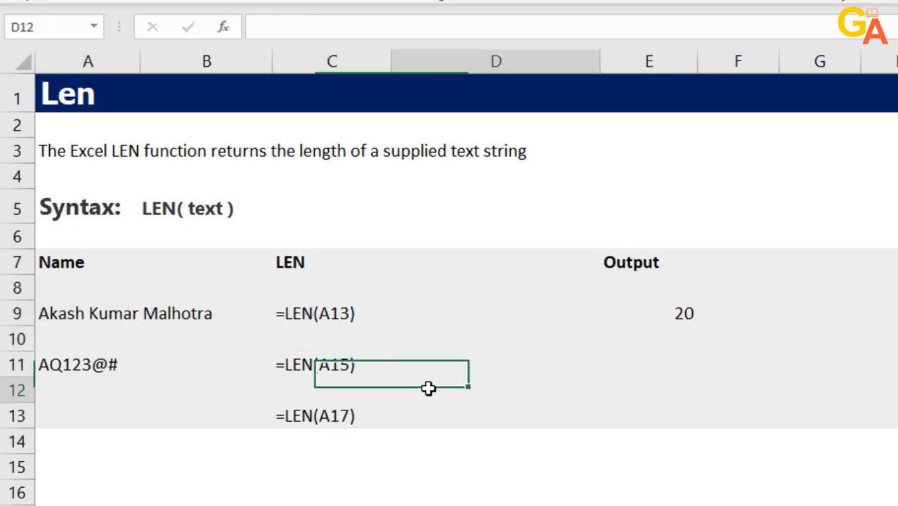
click(657, 318)
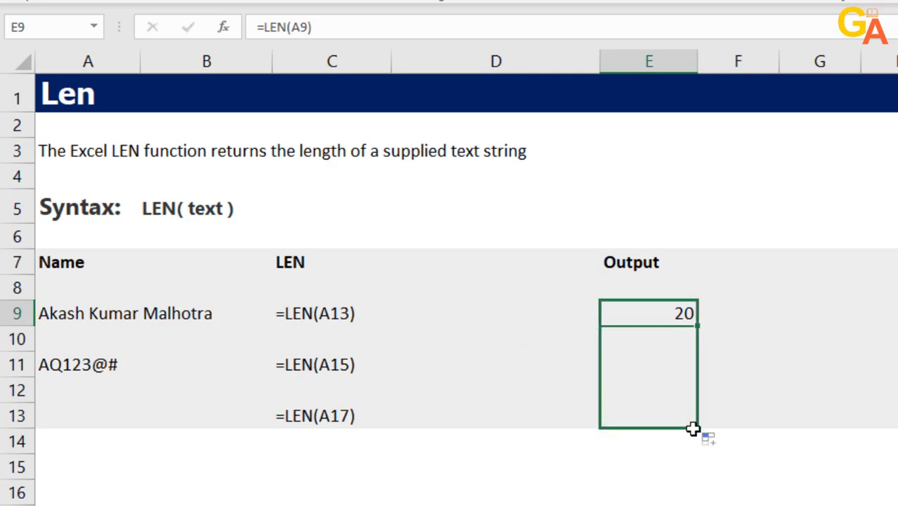
drag(695, 367, 696, 429)
- Verify the copied results: =LEN(A11) returns 7 and E13 returns 5
click(664, 343)
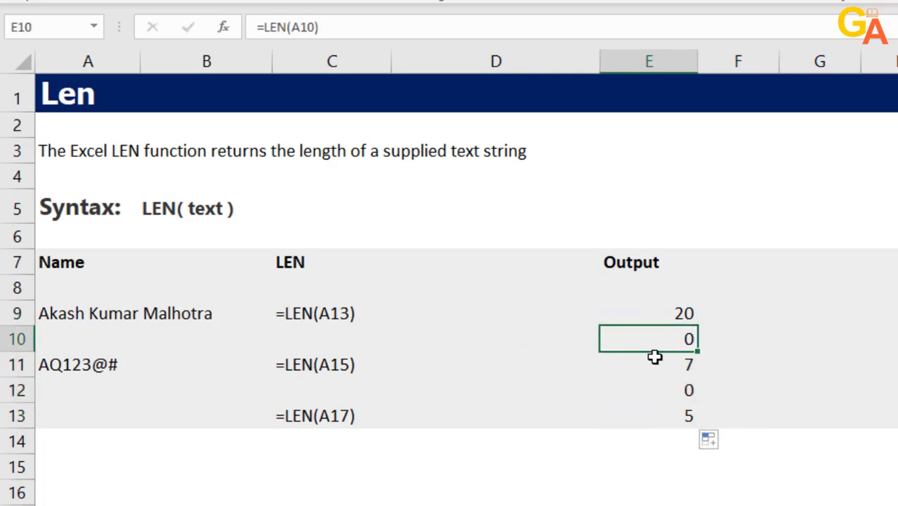
click(691, 391)
click(798, 373)
click(676, 368)
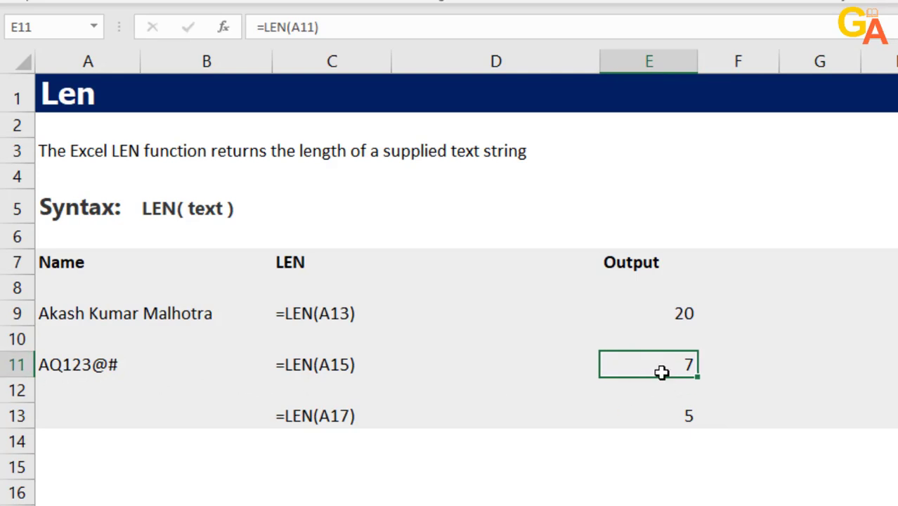
double_click(662, 373)
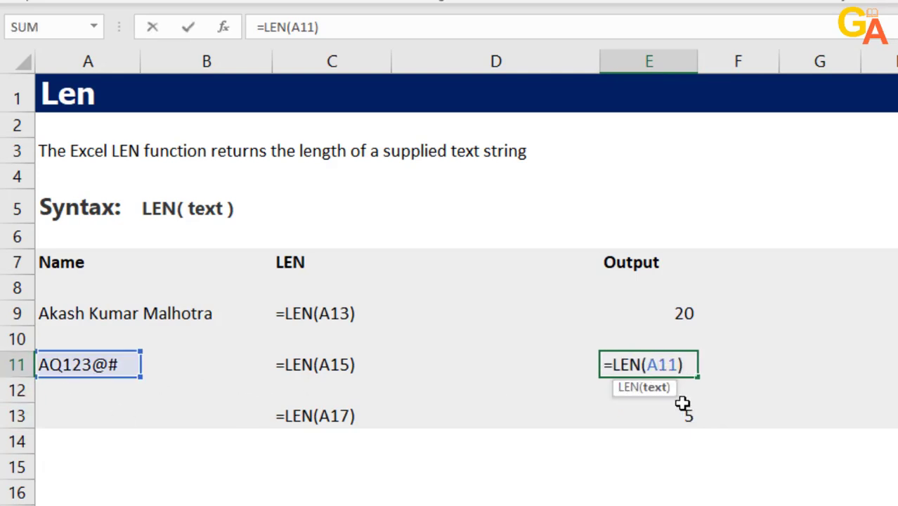
key(Escape)
click(662, 415)
- Clear A13 so its LEN Output in E13 drops to 0
click(92, 425)
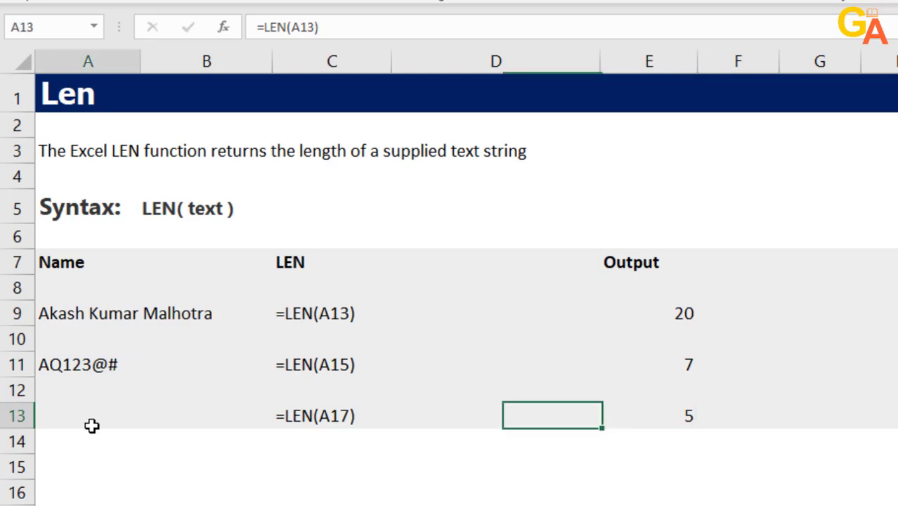
click(682, 419)
click(125, 417)
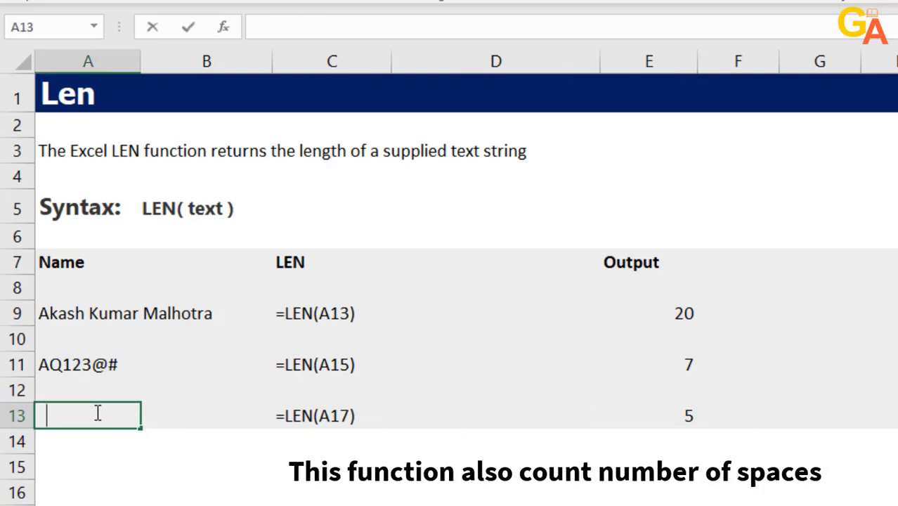
key(Delete)
key(Return)
click(703, 416)
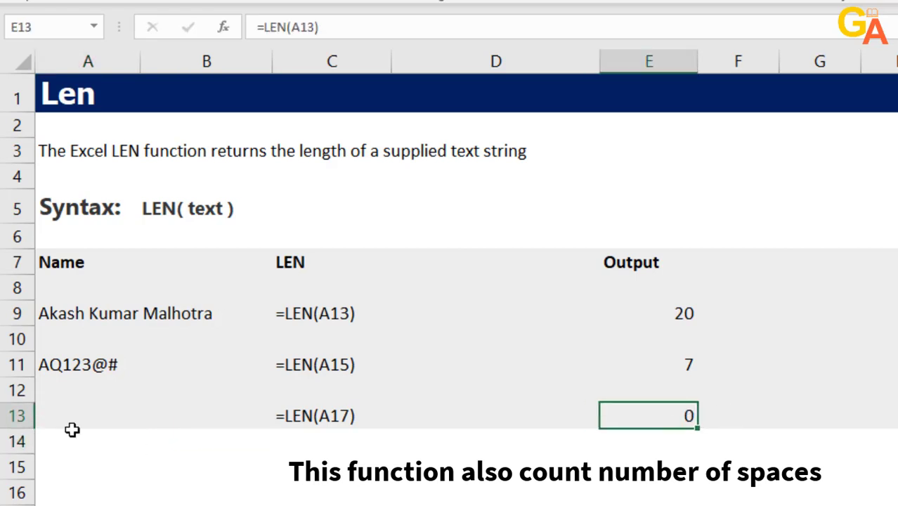
- Fill A13 with seven spaces and confirm E13 now reads 7
double_click(71, 419)
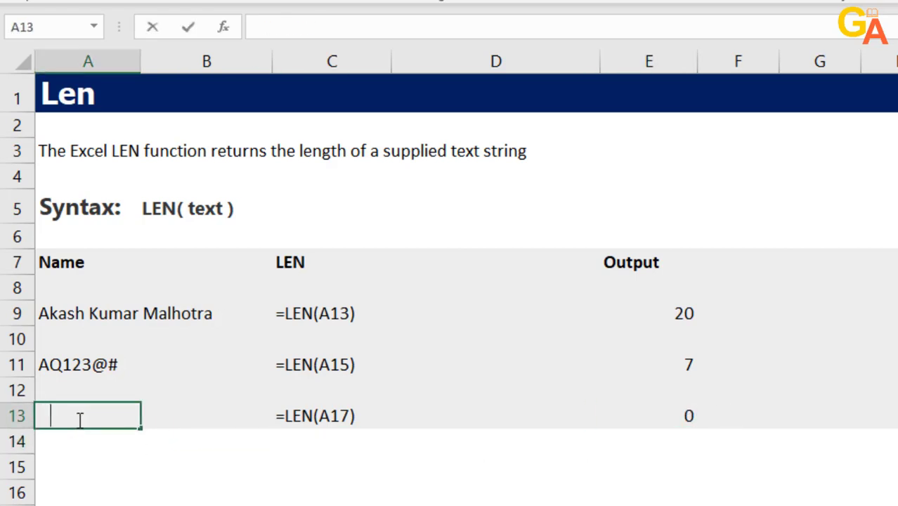
key(Return)
click(506, 470)
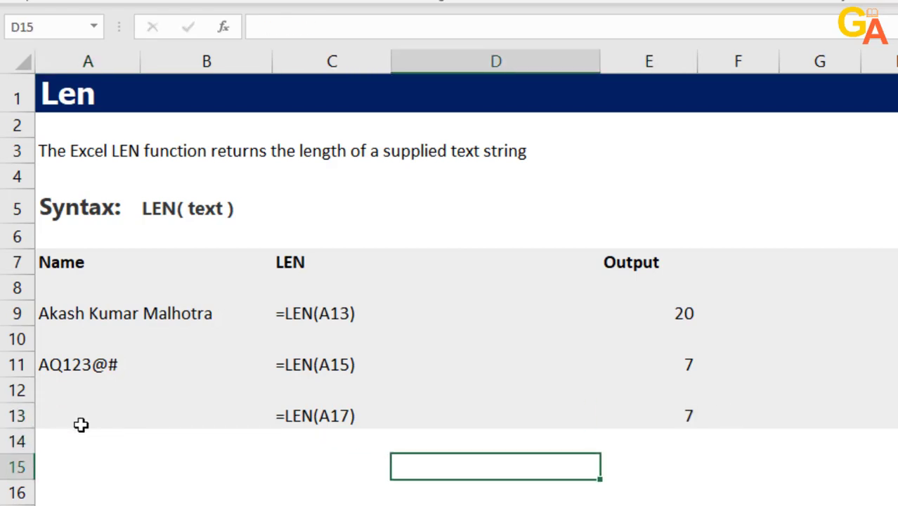
click(83, 422)
click(699, 417)
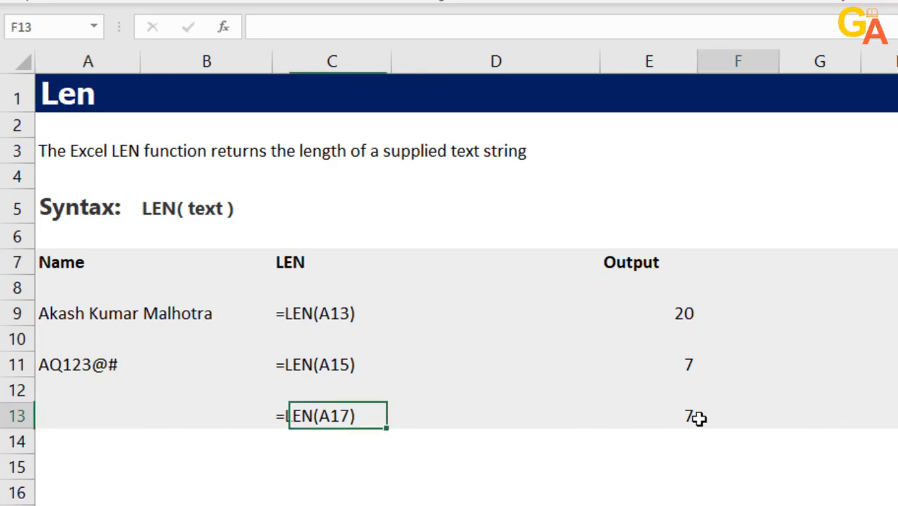
click(679, 364)
click(679, 315)
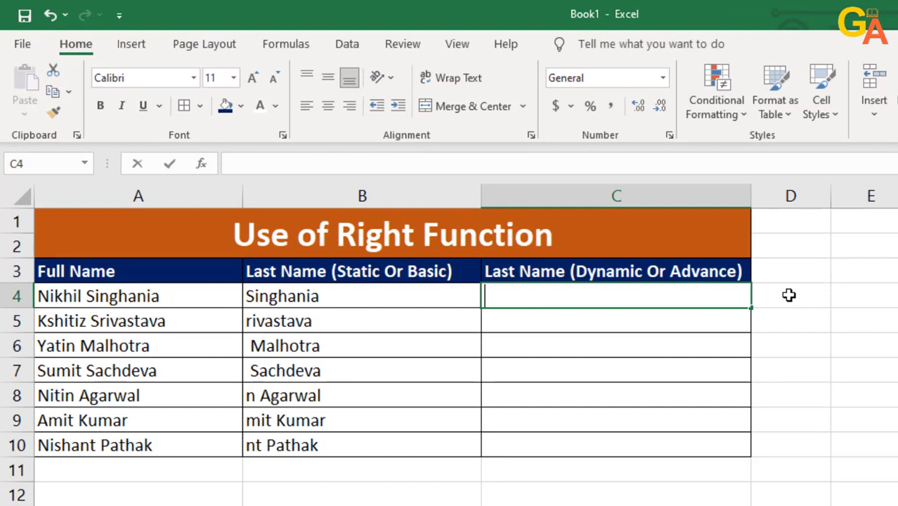
- Start C4's last-name formula as =RIGHT(A4,LEN(A4)
text(=)
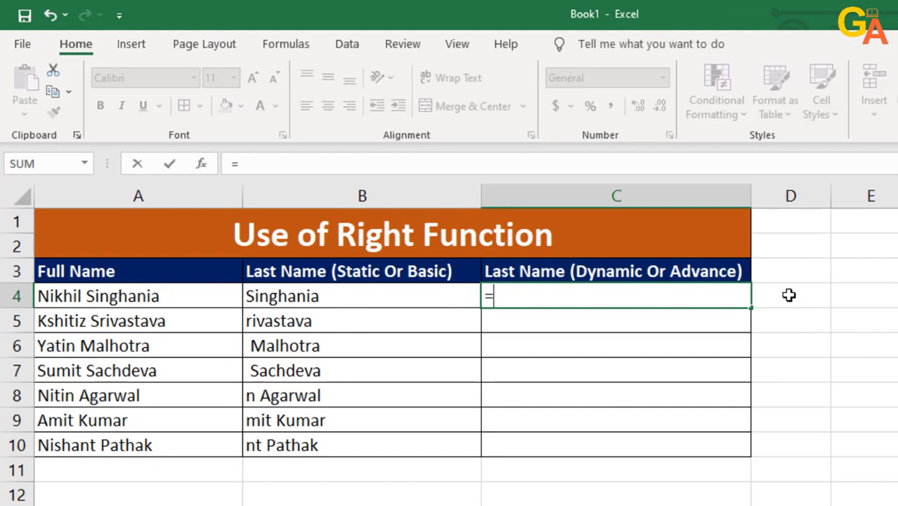
text(righ)
key(Tab)
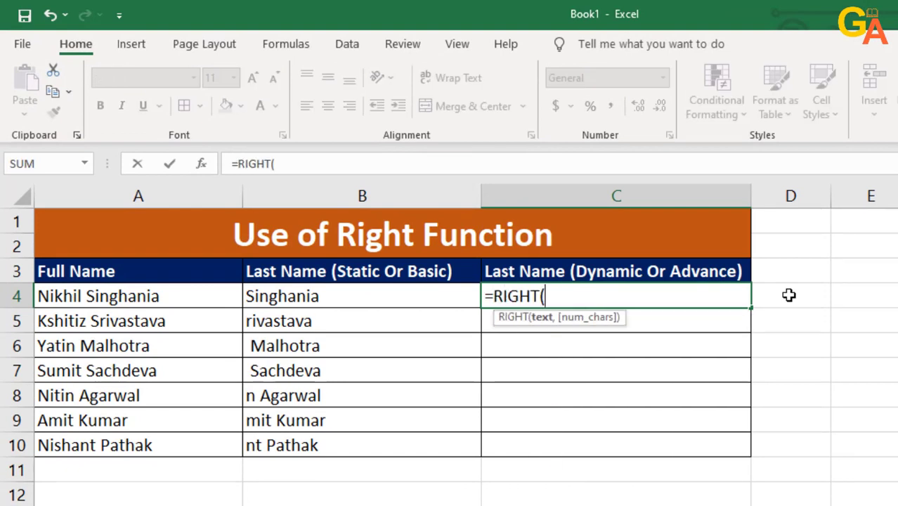
key(Left)
key(Left)
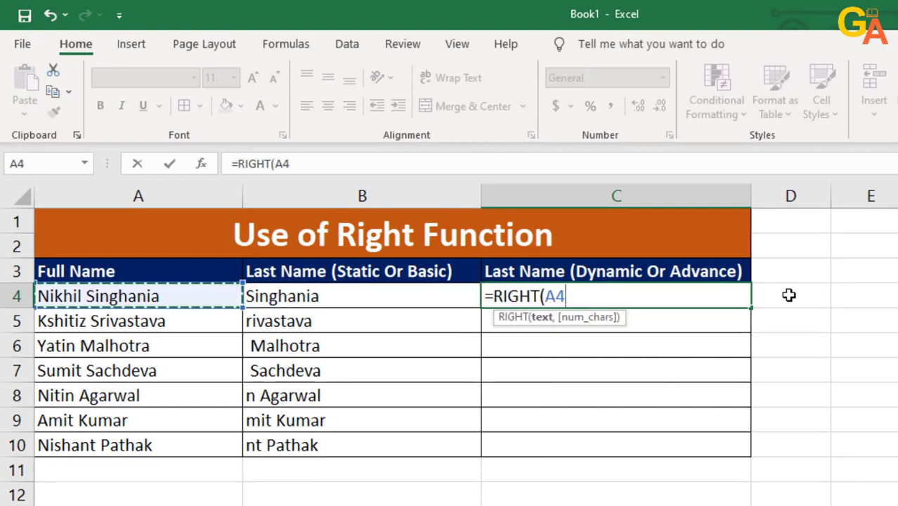
text(,)
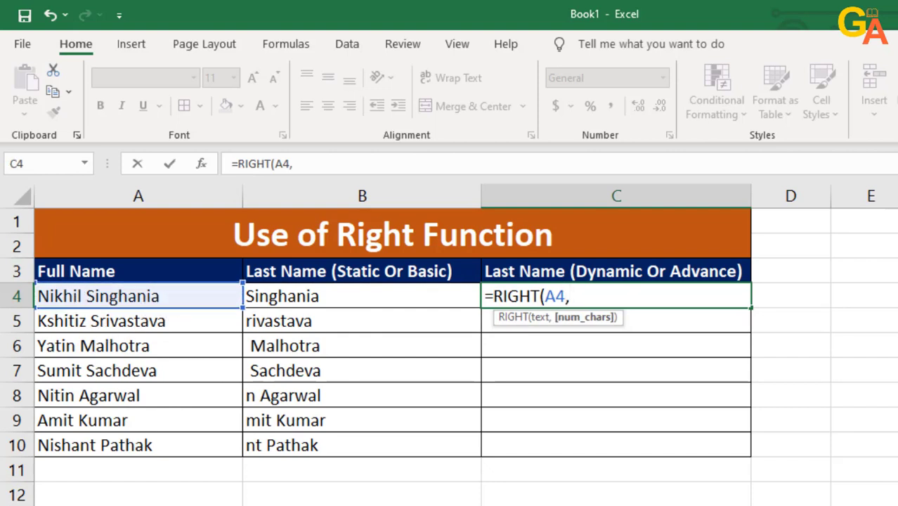
text(len)
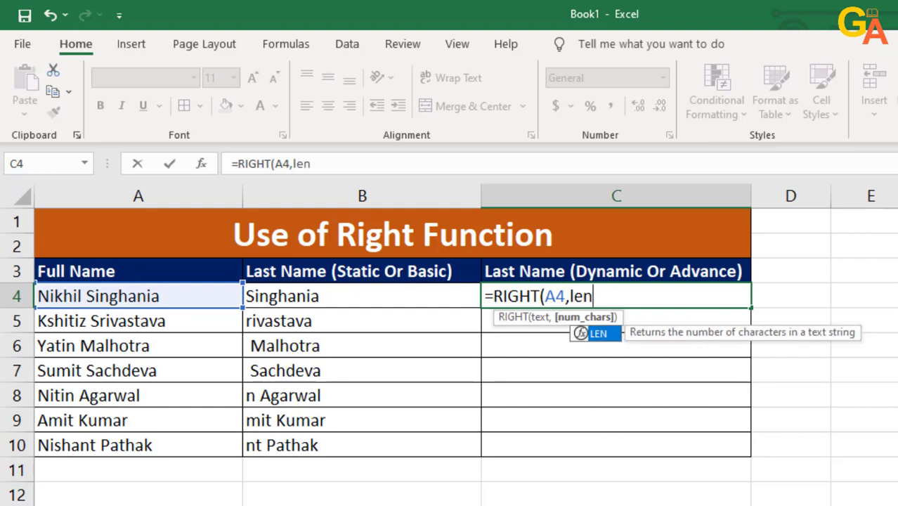
key(Tab)
key(Left)
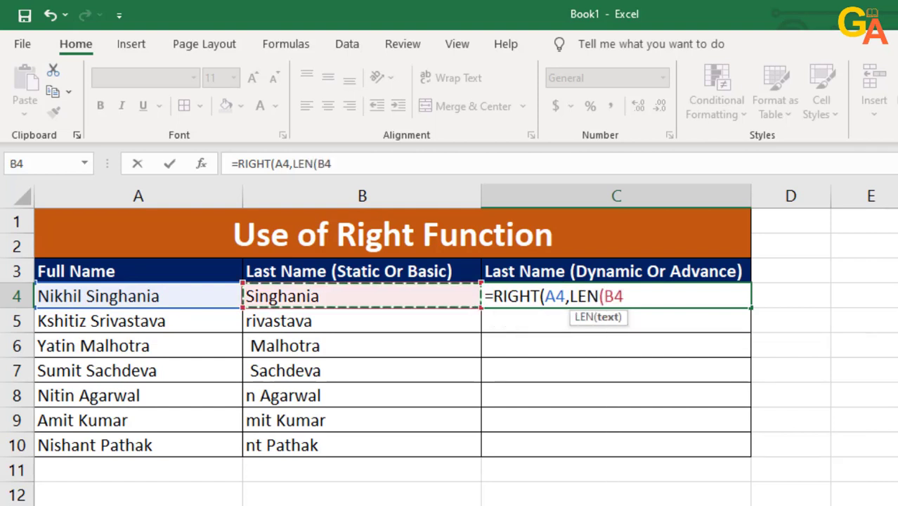
key(Left)
- Complete it as =RIGHT(A4,LEN(A4)-FIND(" ",A4)), returning the surname dynamically
text()-)
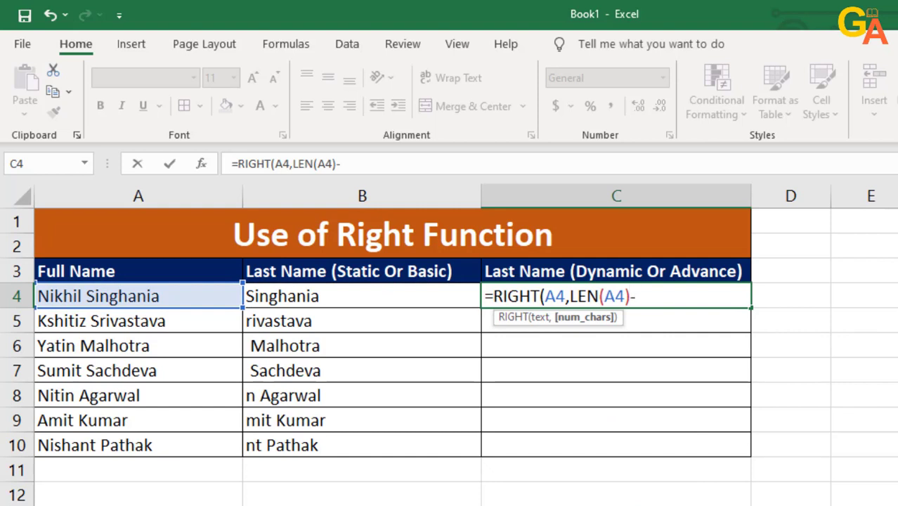
text(fin)
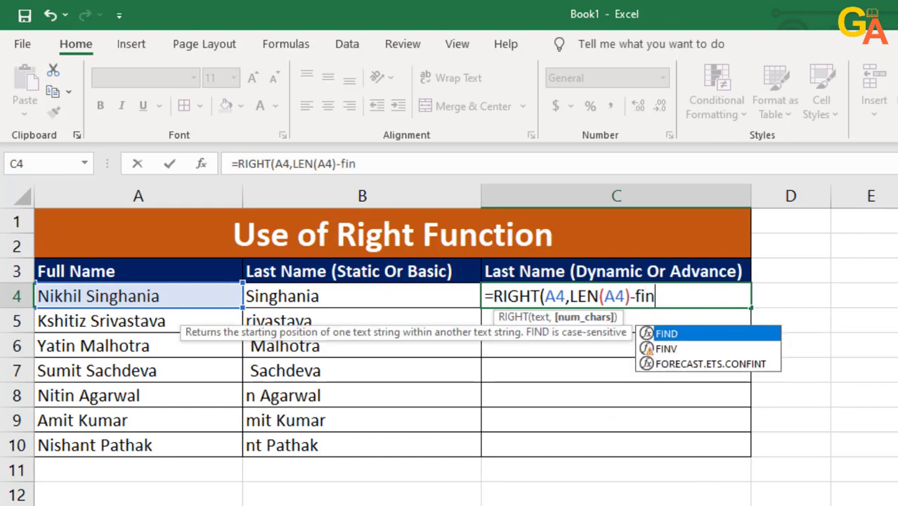
key(Tab)
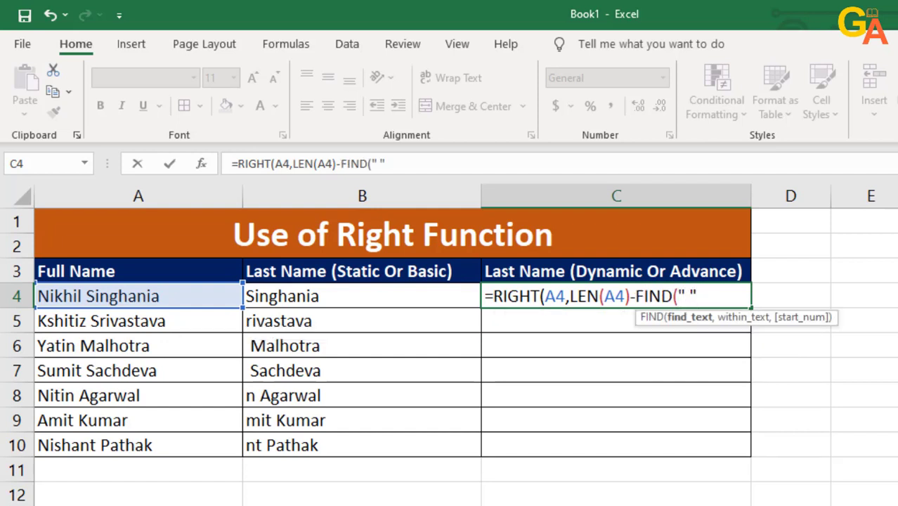
text(,)
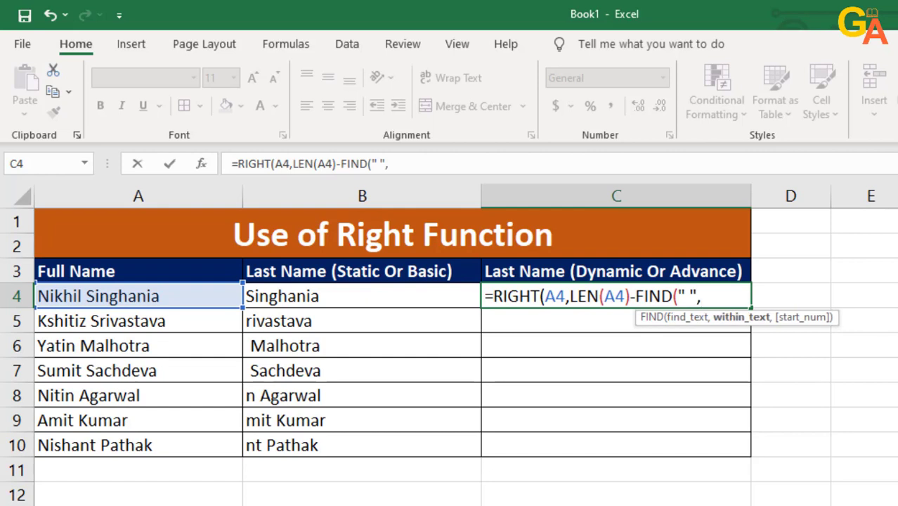
click(40, 295)
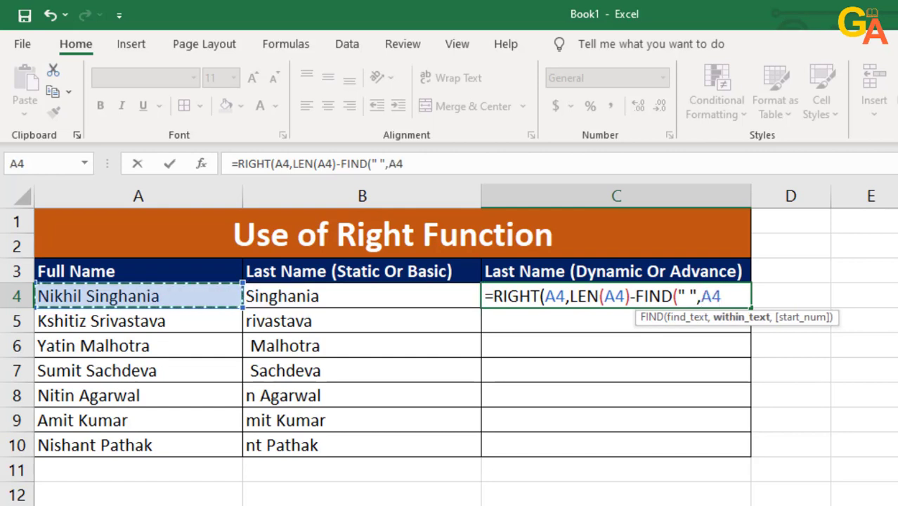
text()))
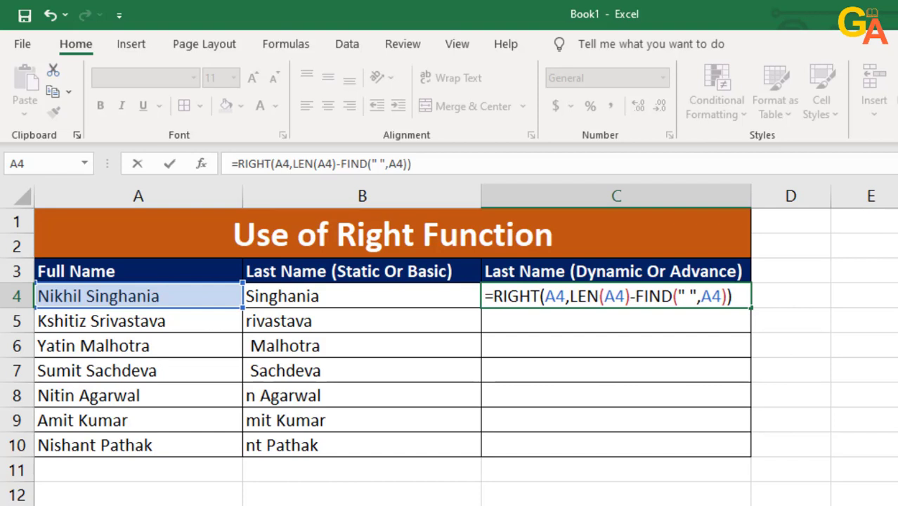
key(Return)
click(556, 299)
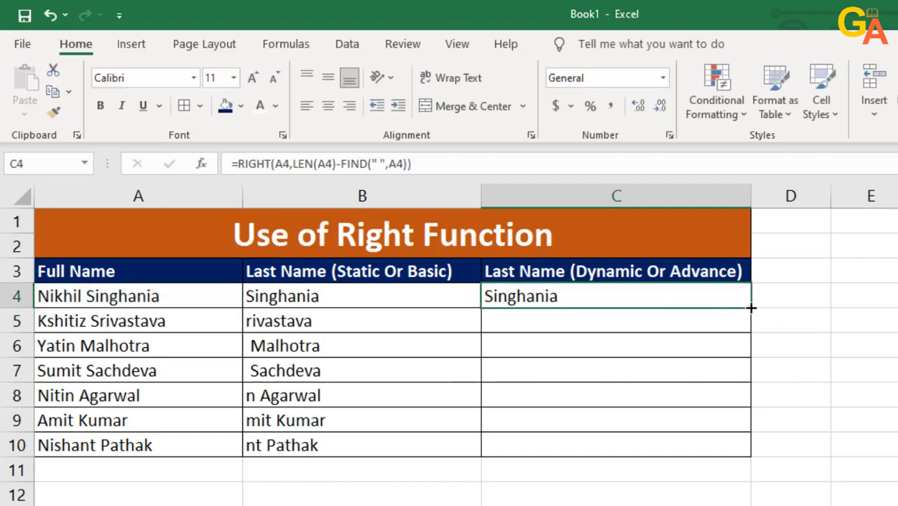
- Fill the dynamic last-name formula down to C10 and compare C5–C10 with the static B results
drag(750, 307, 753, 458)
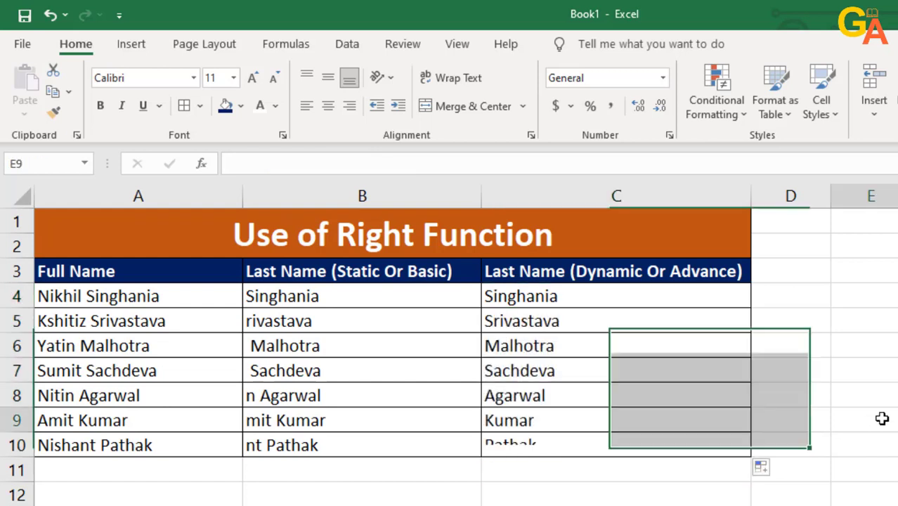
click(523, 322)
click(141, 321)
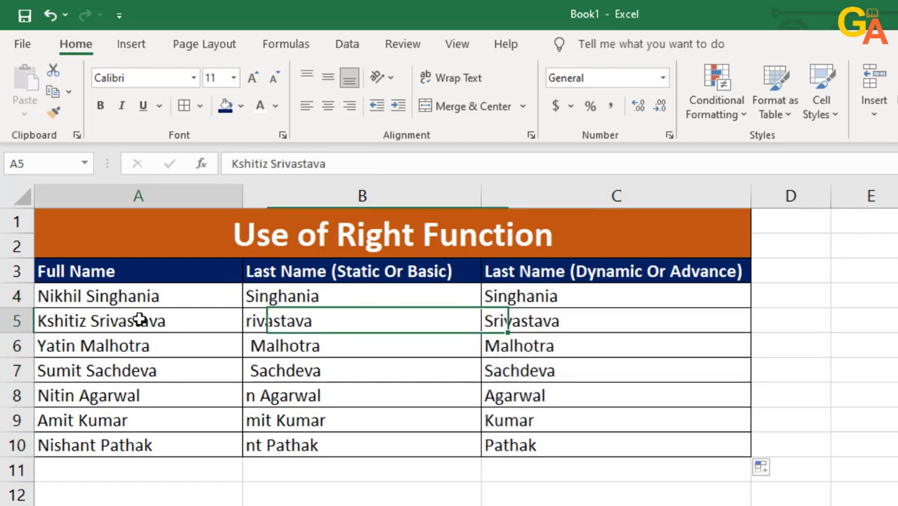
click(317, 320)
click(513, 318)
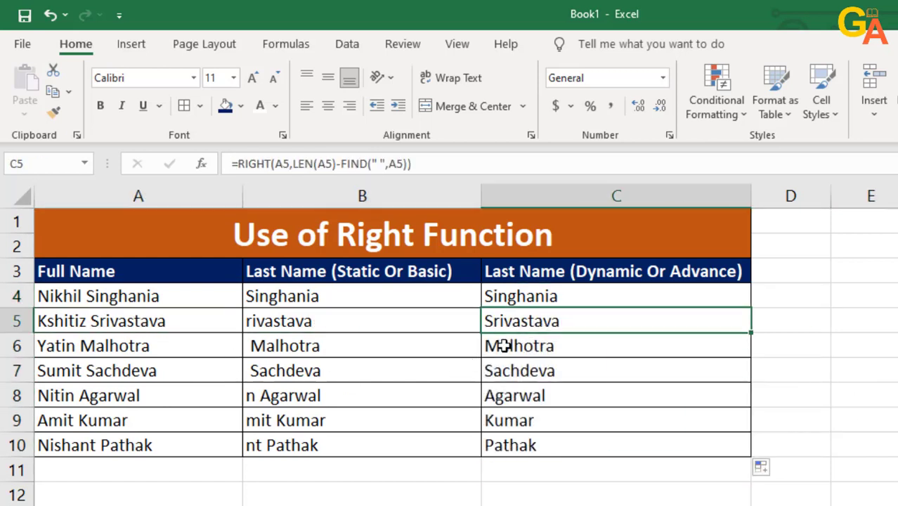
click(505, 346)
click(515, 372)
click(347, 402)
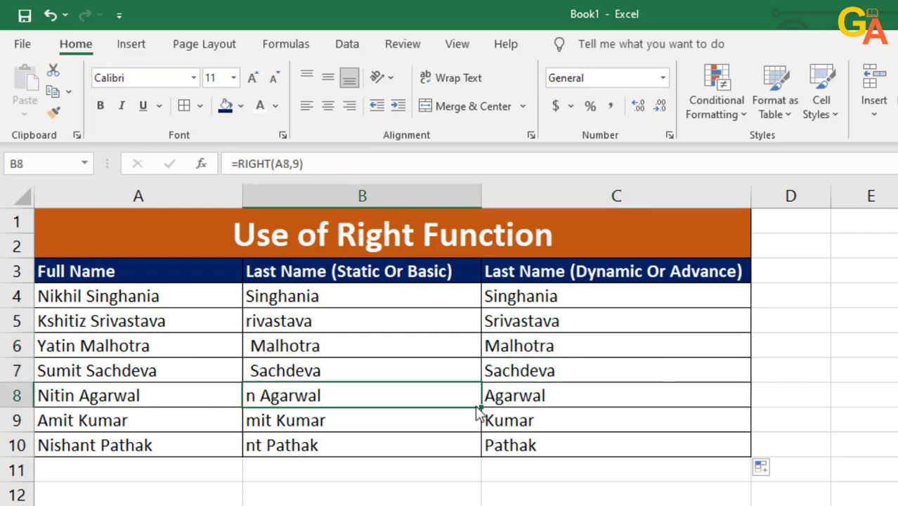
click(520, 403)
click(520, 420)
click(522, 445)
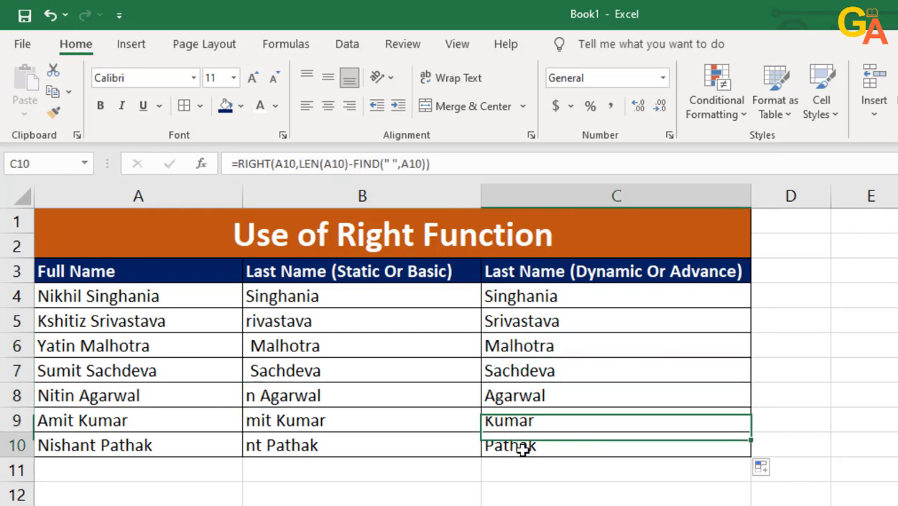
click(544, 294)
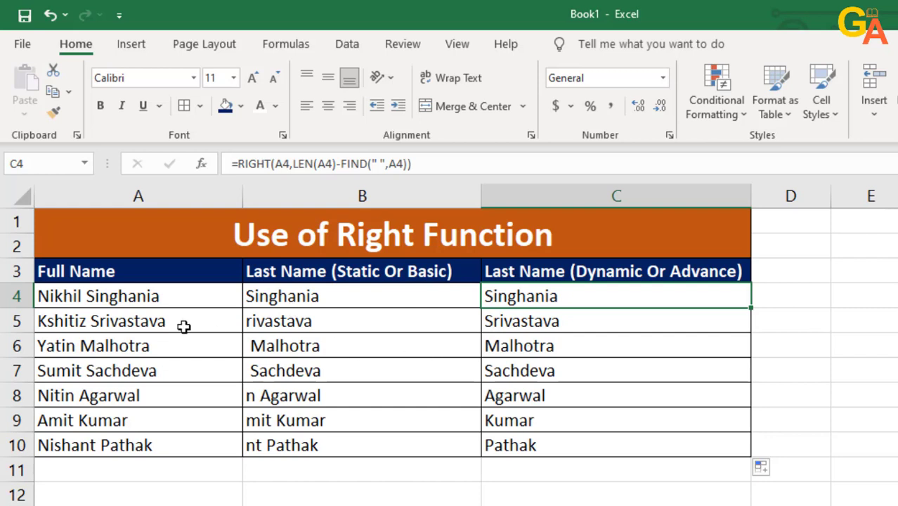
- Replace A4 with a new two-part full name and confirm C4 shows the new surname
click(112, 298)
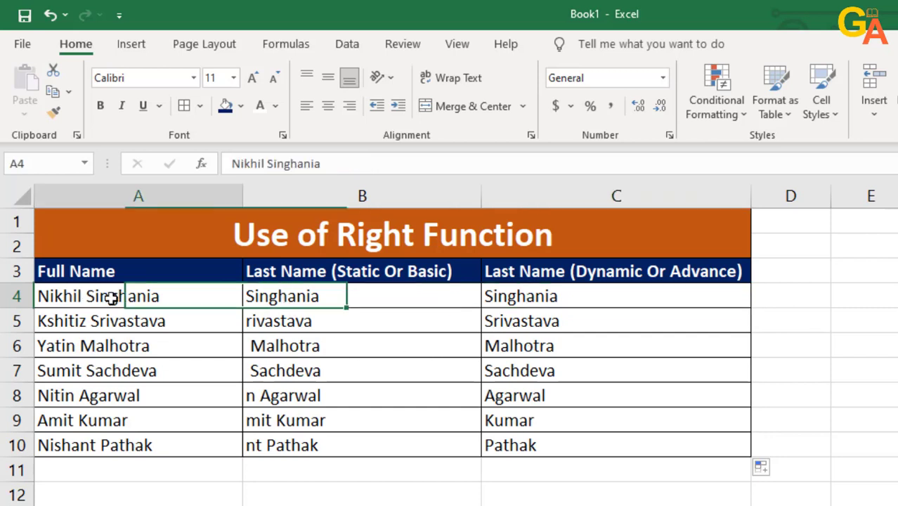
text(Su)
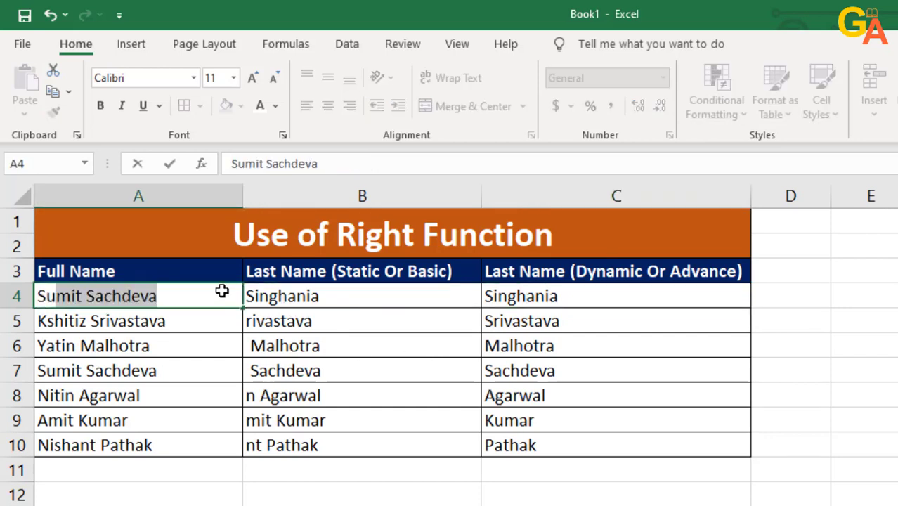
text(mit Ku)
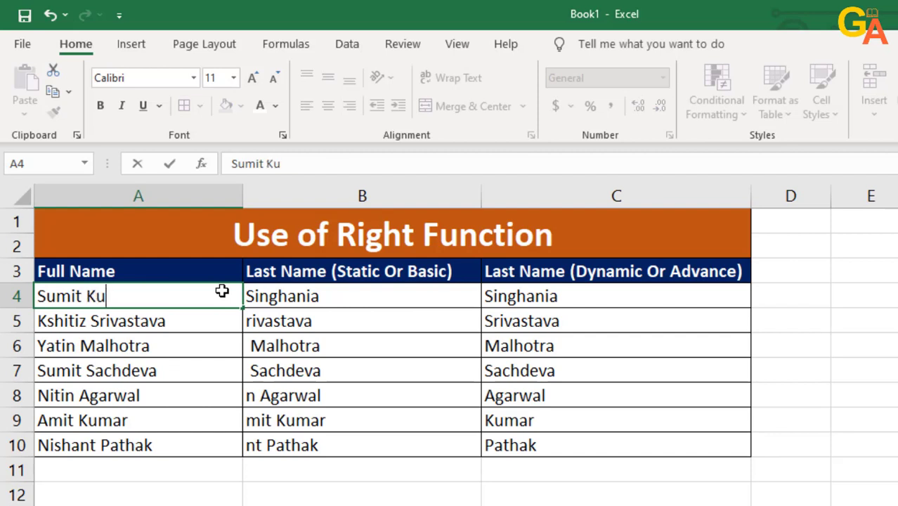
text(mar)
key(Return)
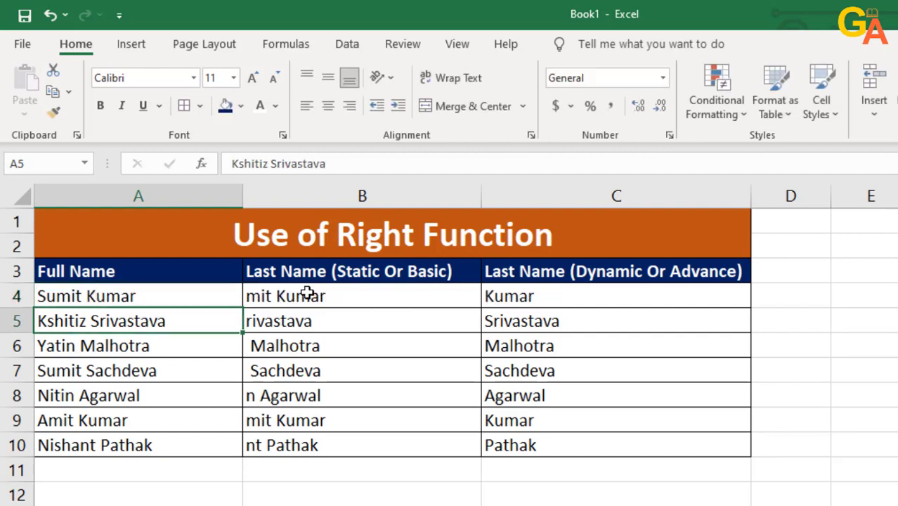
click(308, 293)
click(561, 304)
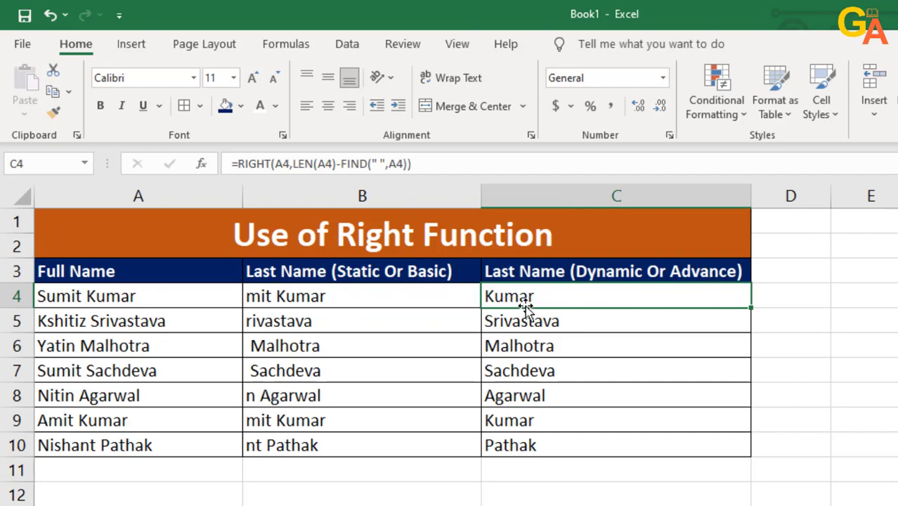
click(211, 291)
click(509, 318)
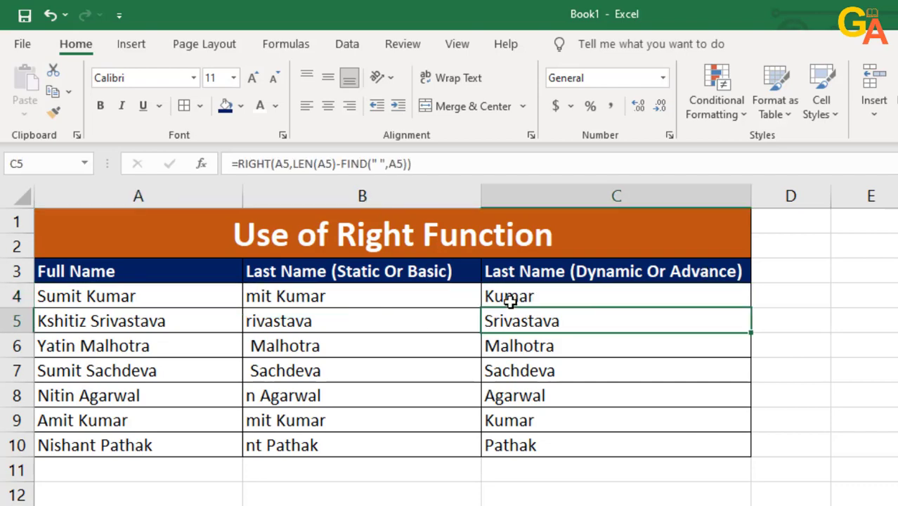
click(507, 297)
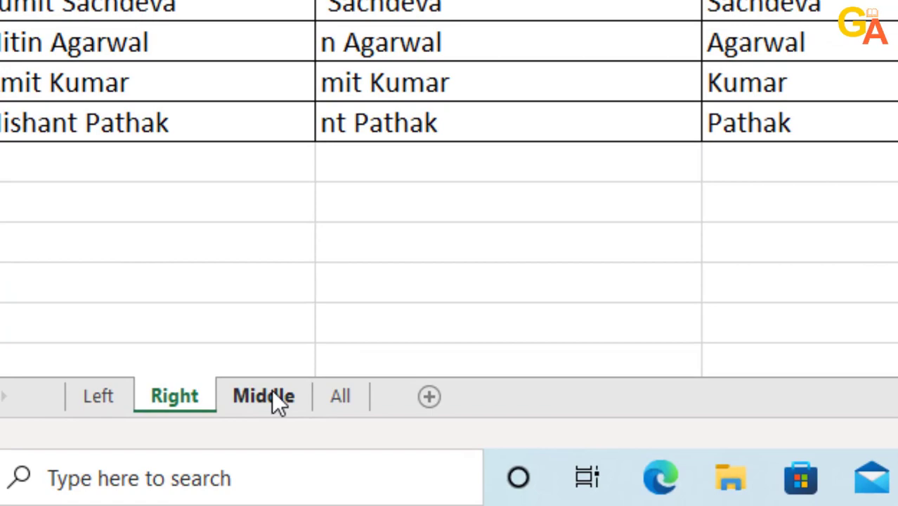
- On the Middle sheet, enter =MID(A4,7,5) in B4
click(265, 393)
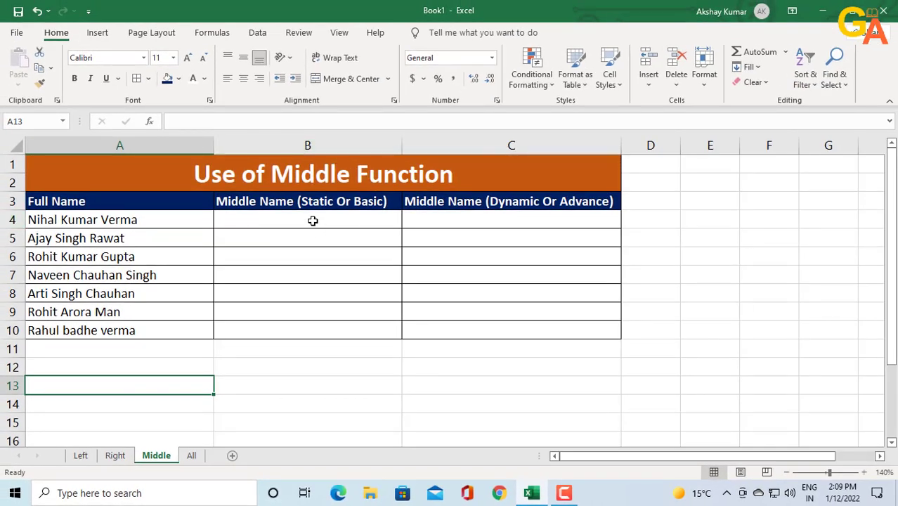
click(313, 221)
text(=)
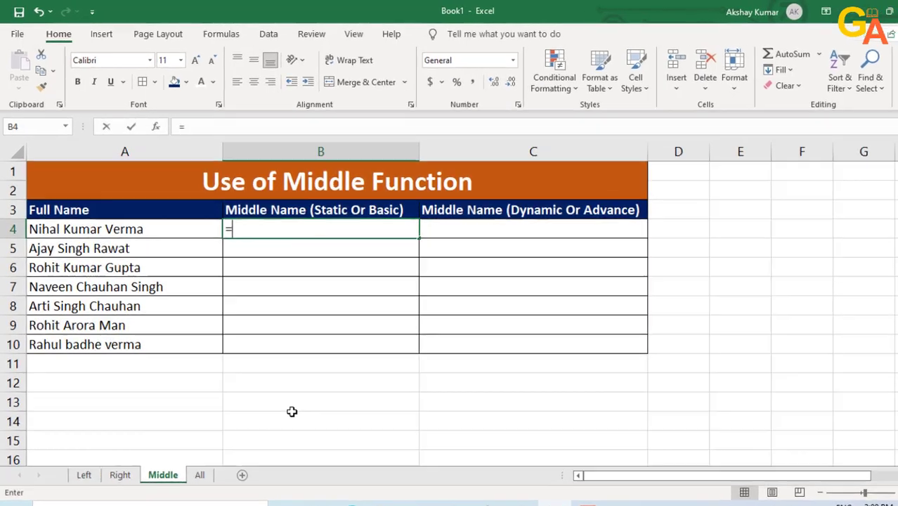
text(mid)
key(Tab)
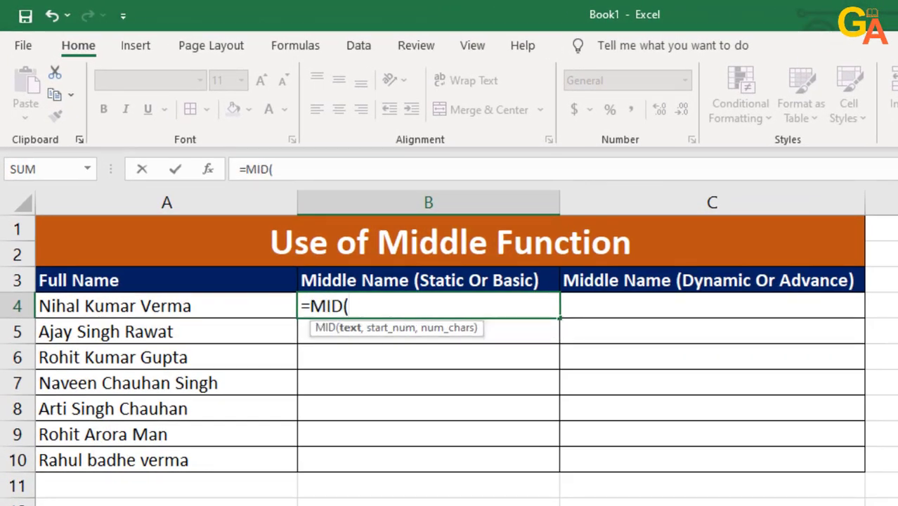
key(Left)
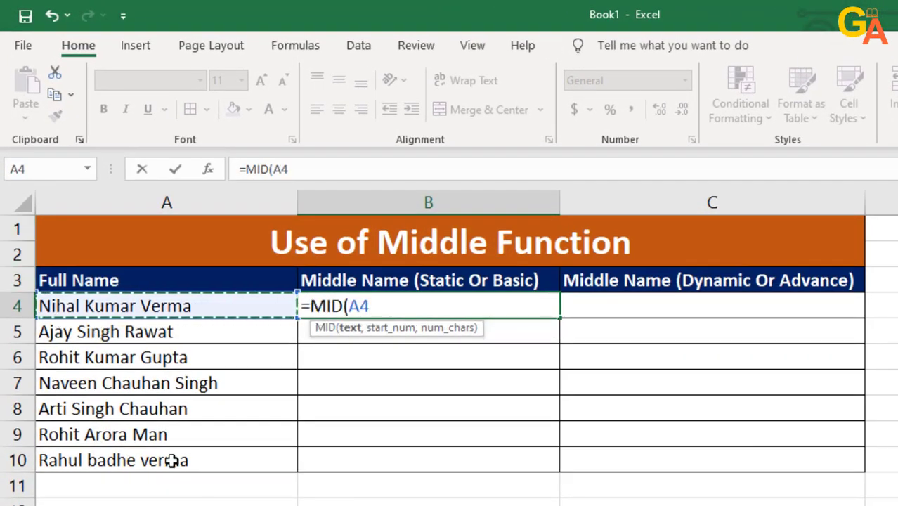
text(,7)
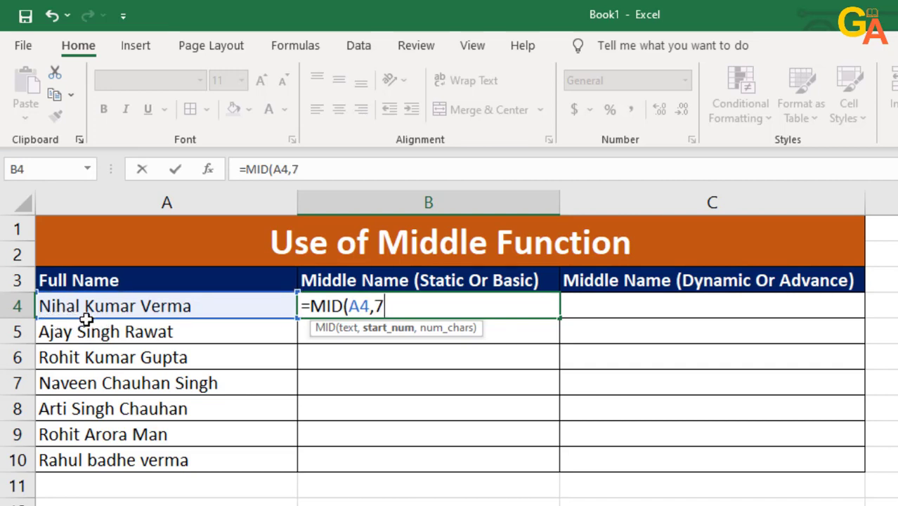
text(,5)
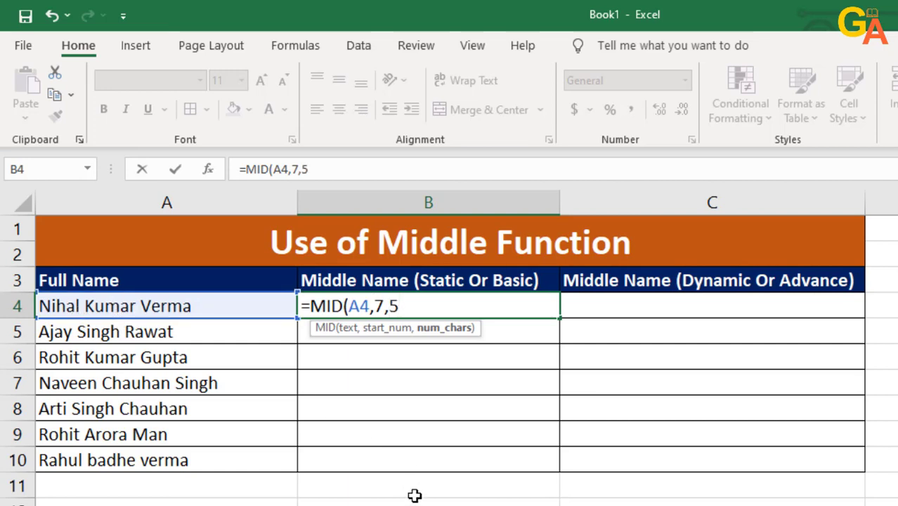
text())
key(Return)
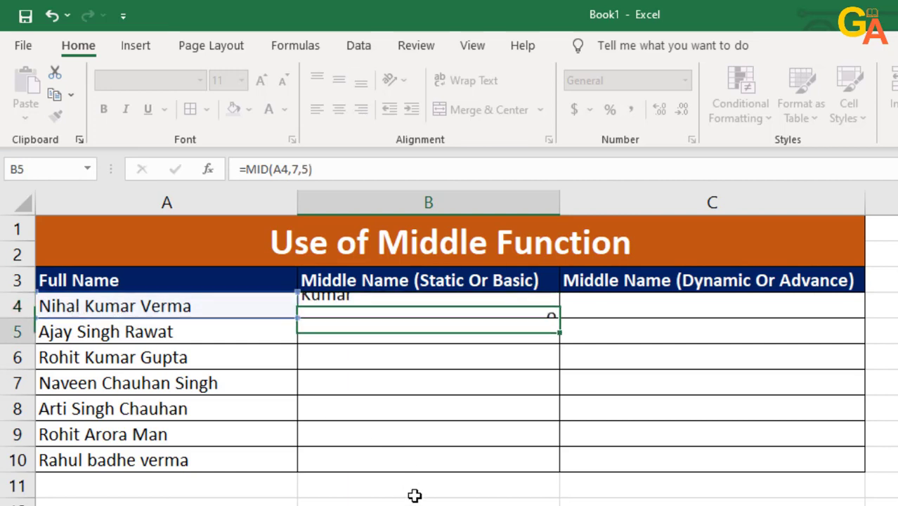
- Fill =MID(A4,7,5) down to B10 and compare the truncated results with the full names
click(342, 306)
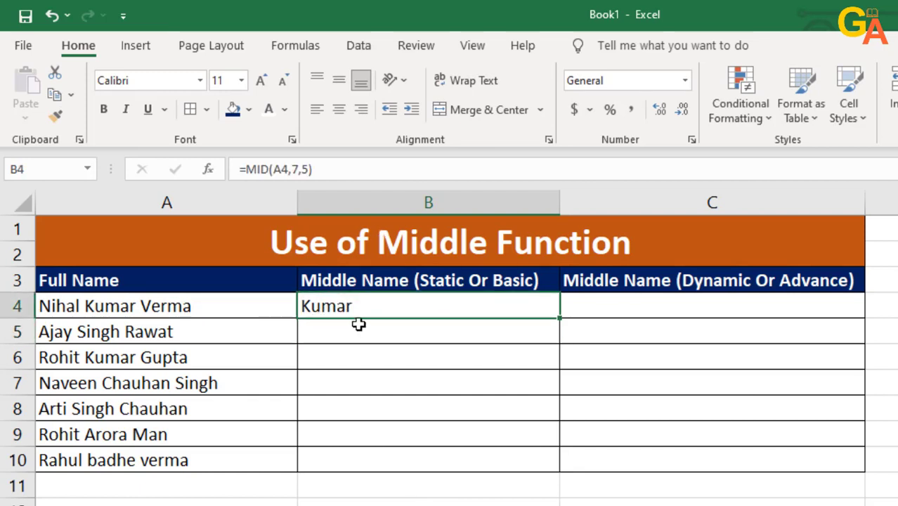
click(109, 307)
click(406, 314)
drag(563, 332, 563, 467)
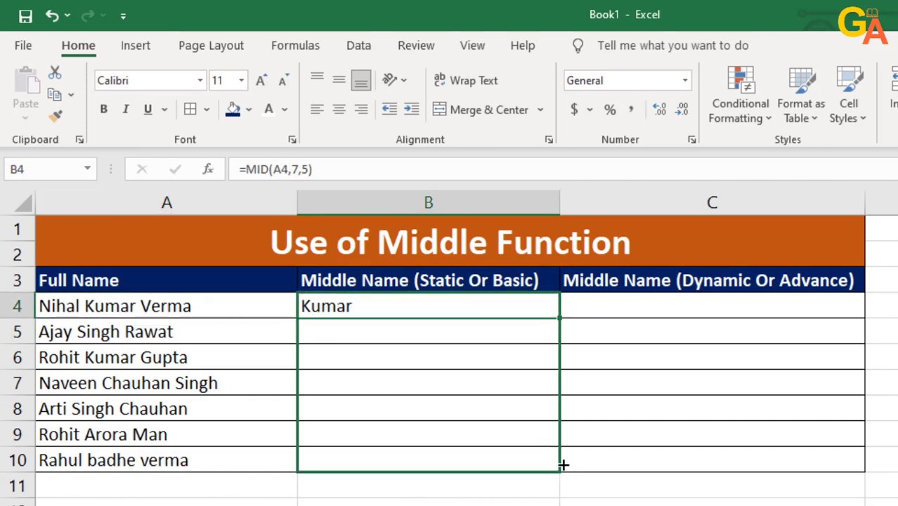
click(327, 338)
click(165, 383)
click(320, 383)
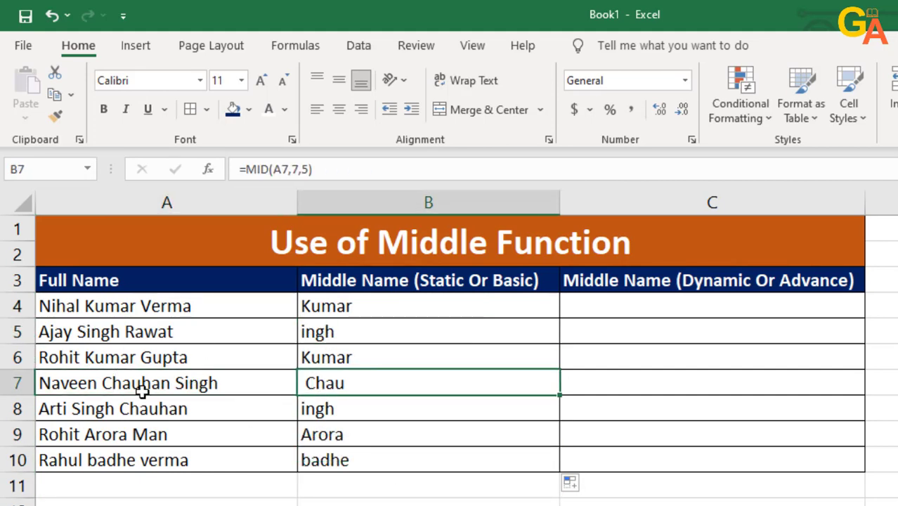
click(131, 413)
click(309, 435)
click(336, 489)
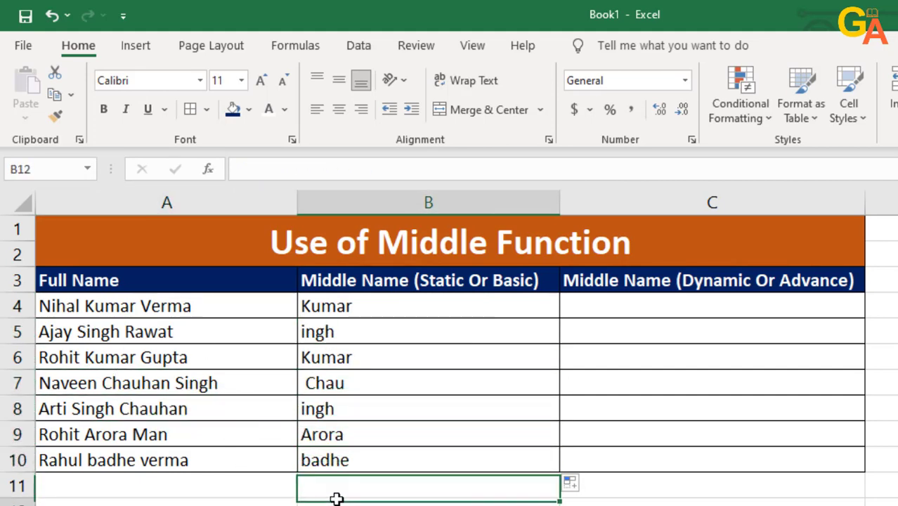
click(263, 387)
click(714, 299)
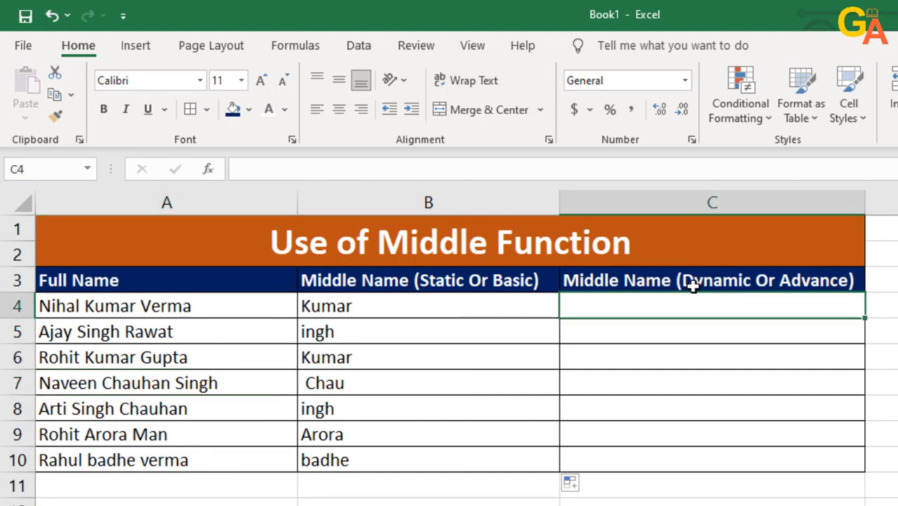
- Begin C4's formula as =MID(A4,FIND(" ",A4)+1, starting after the first space
text(=)
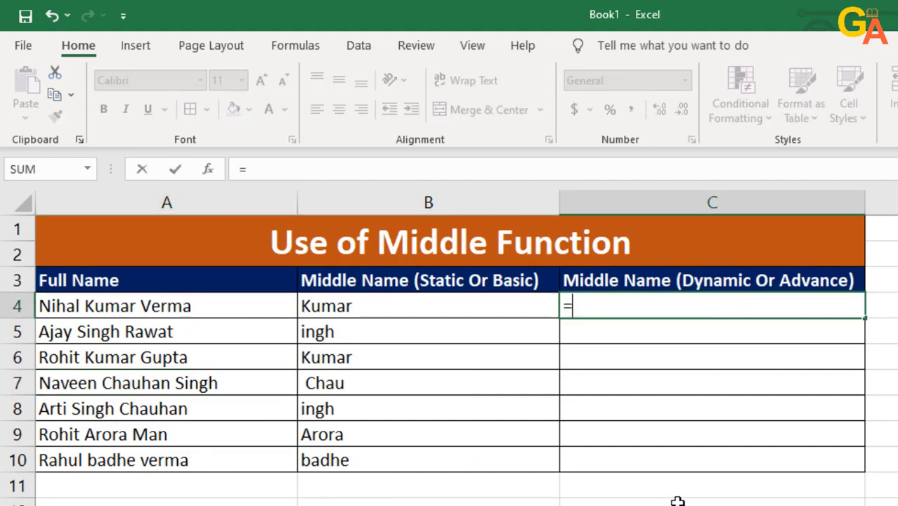
text(mid)
key(Tab)
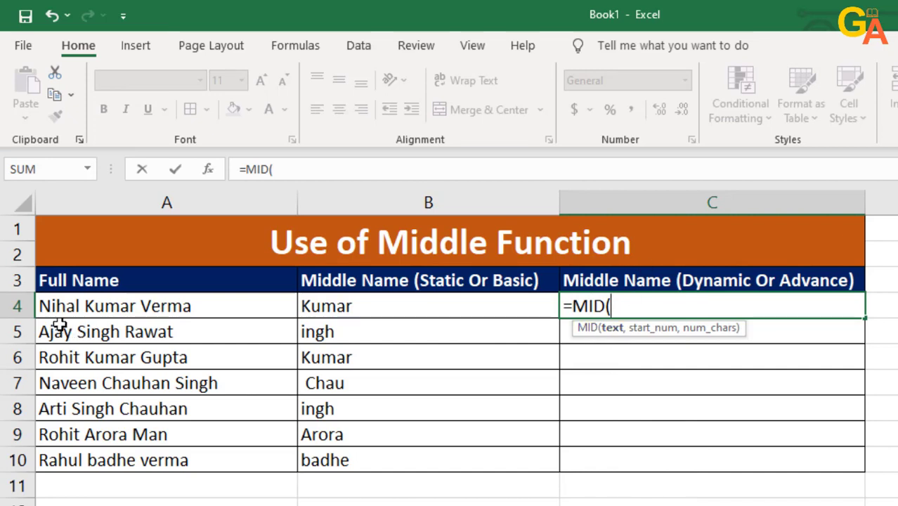
key(Left)
key(Left)
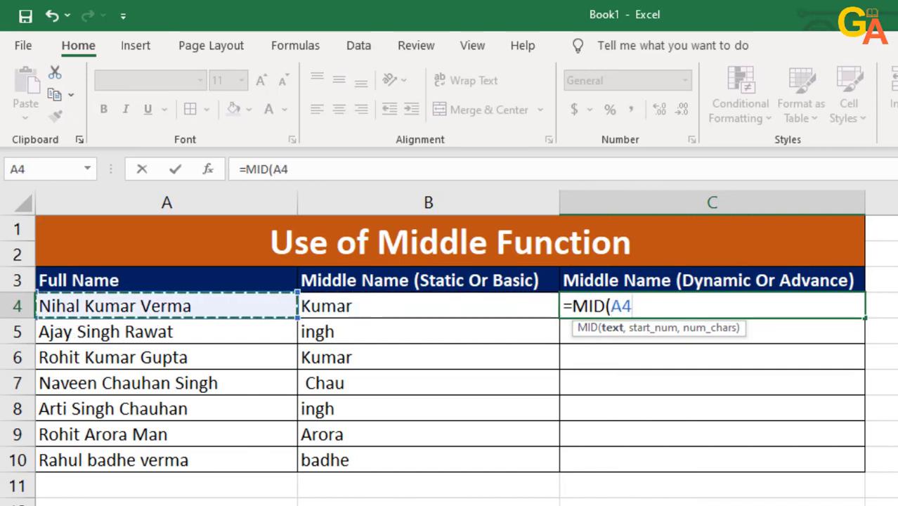
text(,)
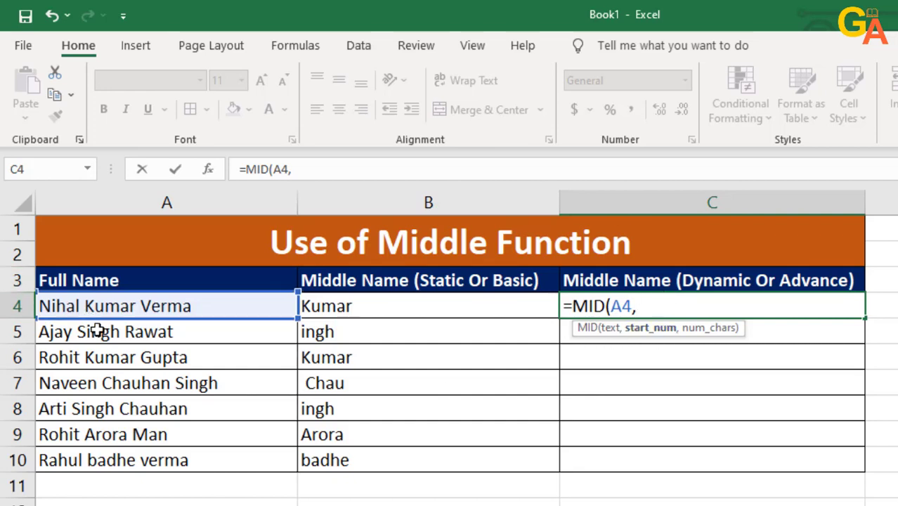
text(fi)
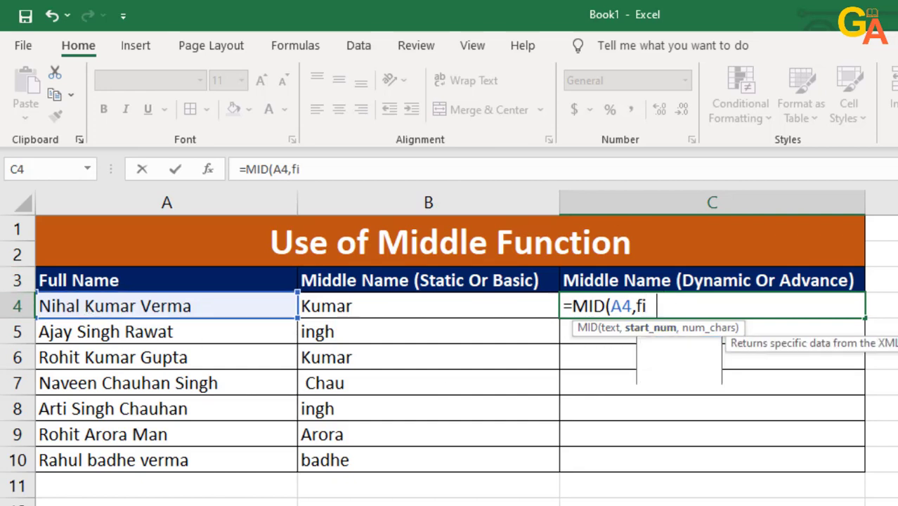
text(nd)
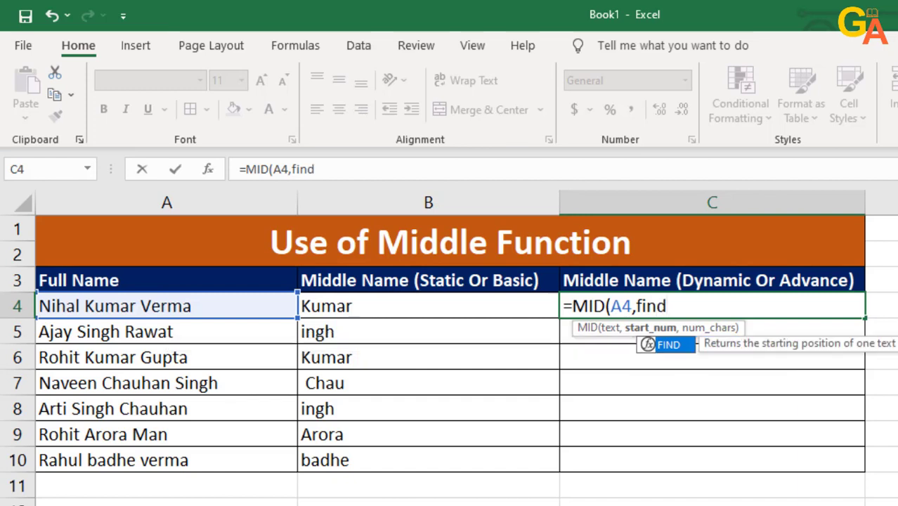
key(Tab)
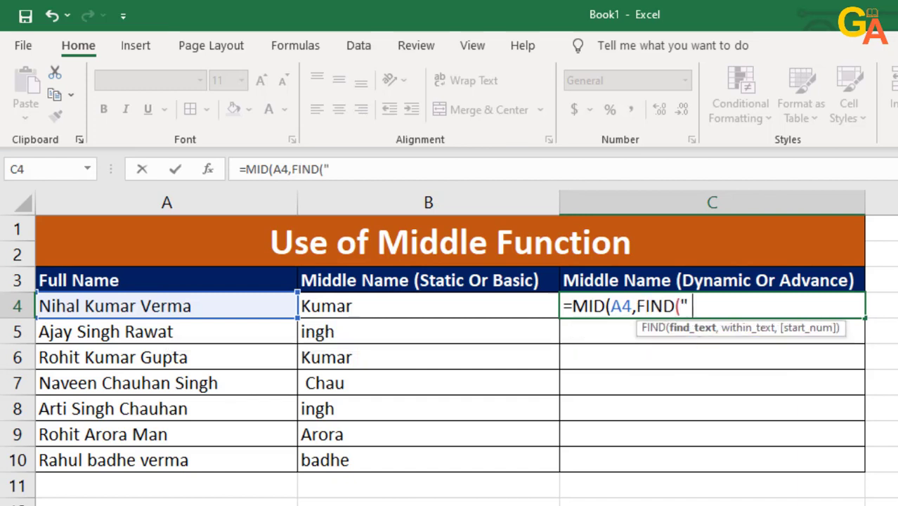
text(,)
key(Left)
key(Left)
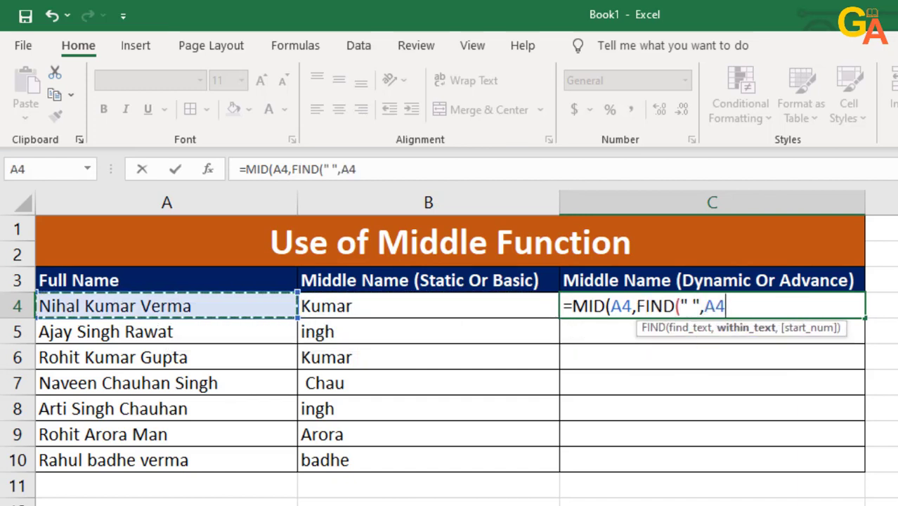
text()+1)
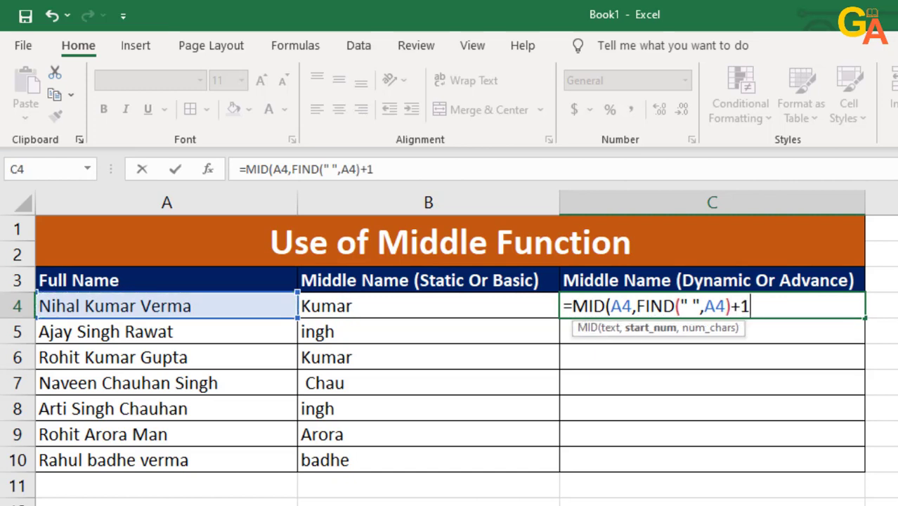
text(,)
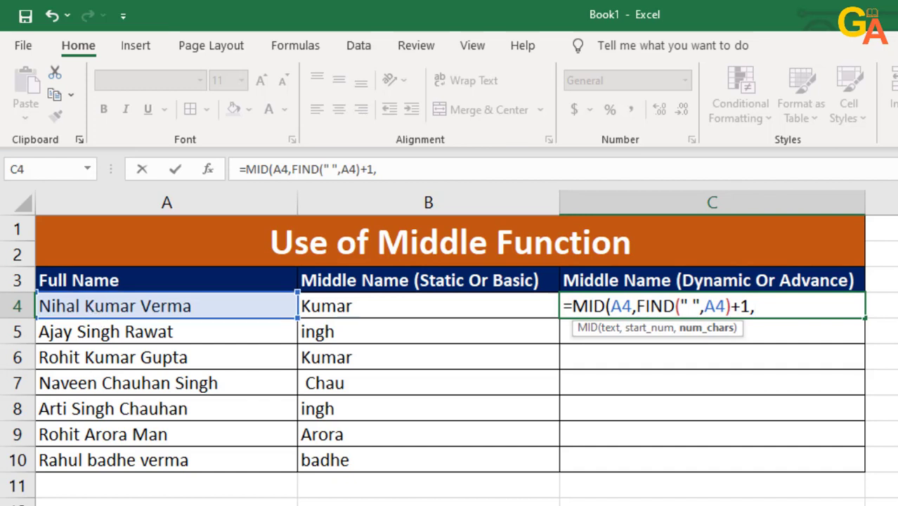
text(f)
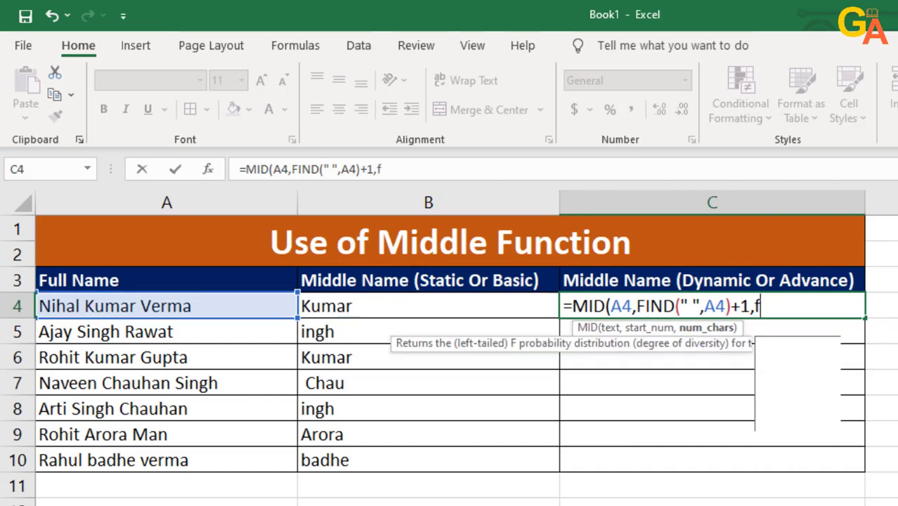
text(in)
key(Tab)
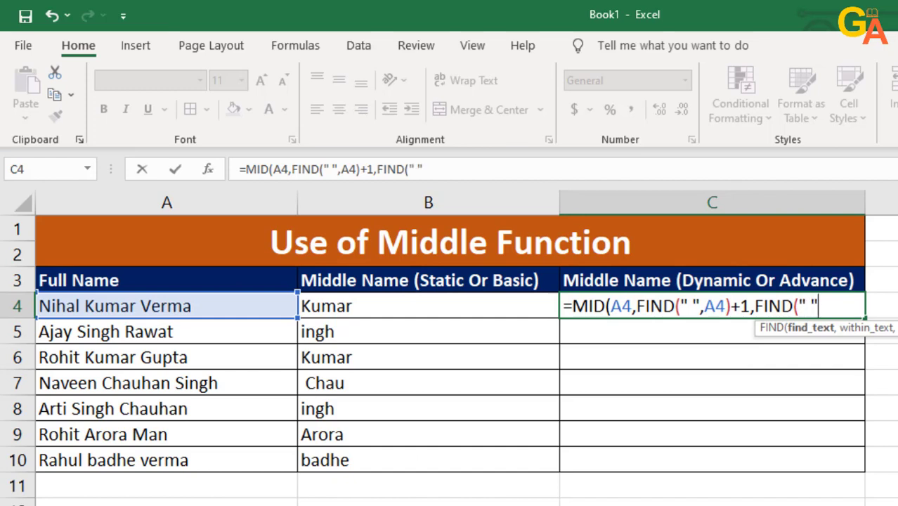
text(,)
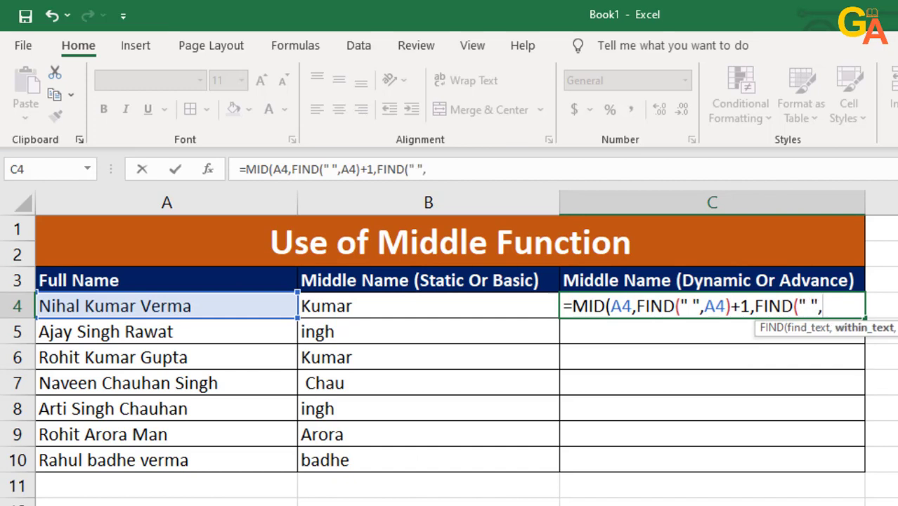
key(Left)
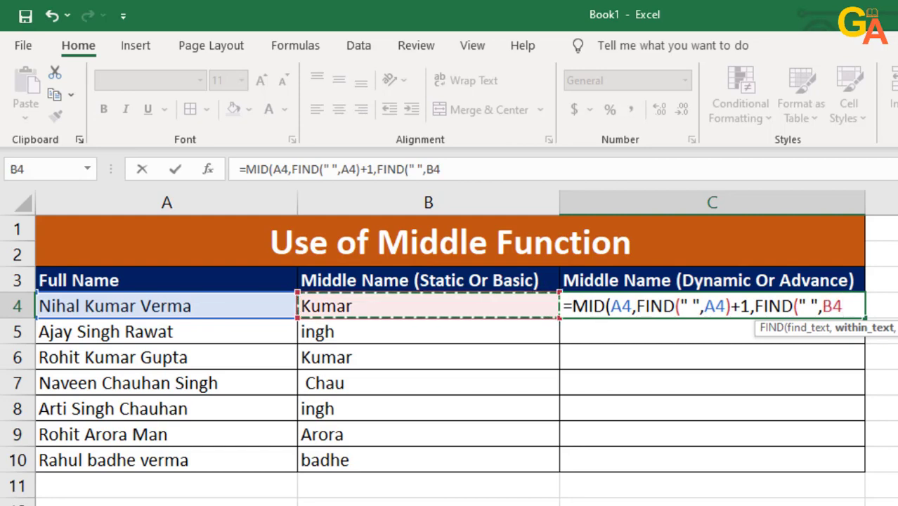
key(Left)
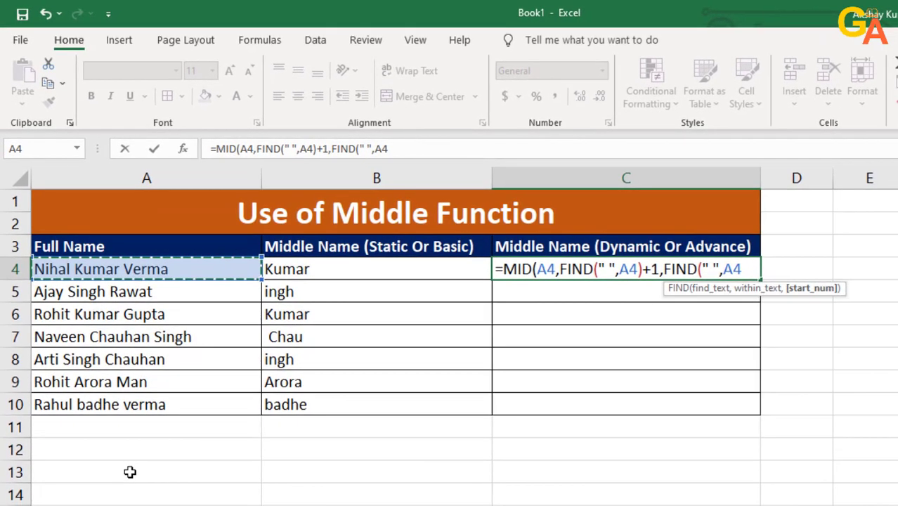
- Finish the length as FIND(" ",A4,FIND(" ",A4)+1)-1-FIND(" ",A4) and commit, returning the middle name
text(,)
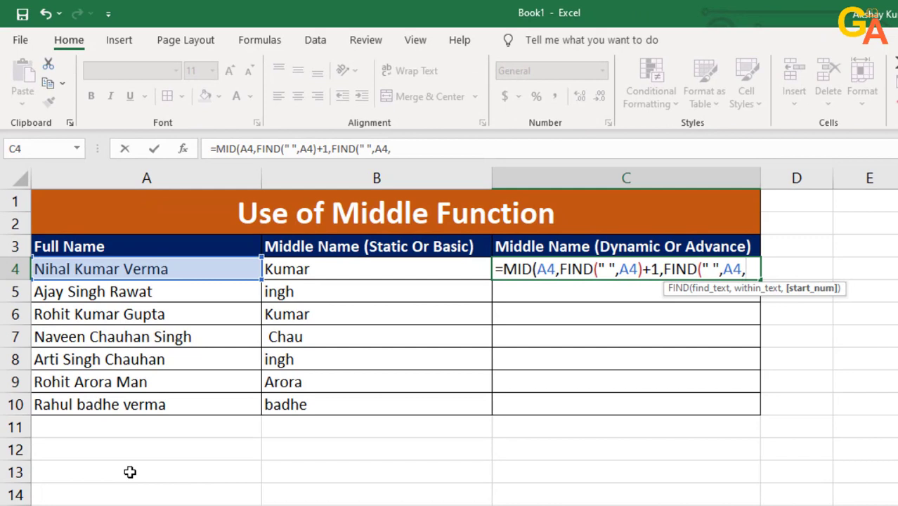
text(fin)
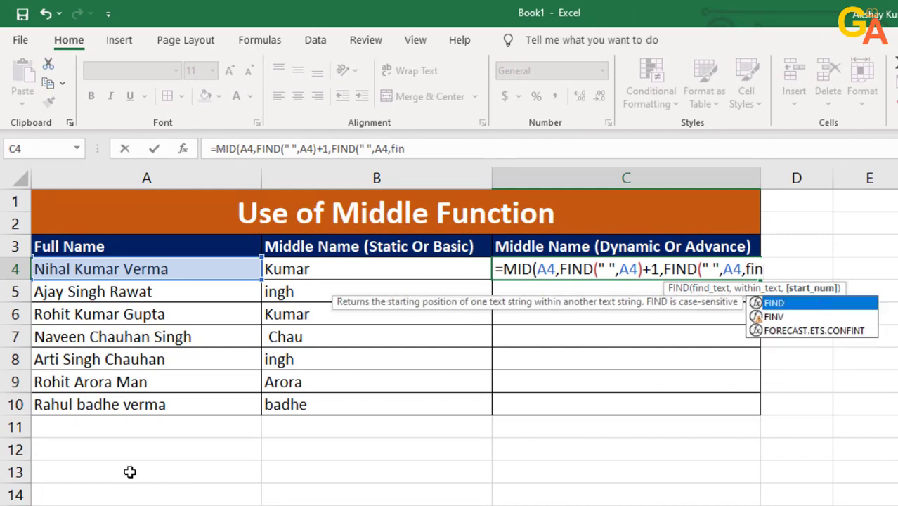
key(Tab)
text(,)
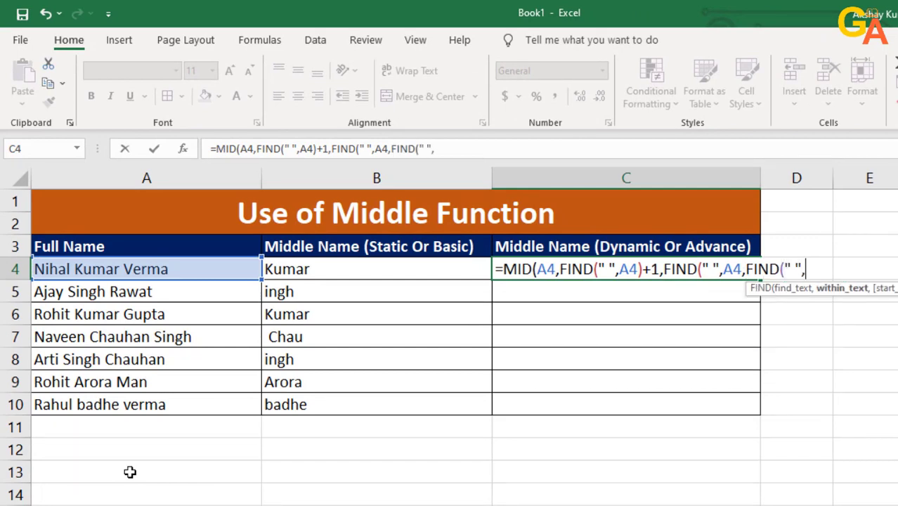
key(Left)
key(Left)
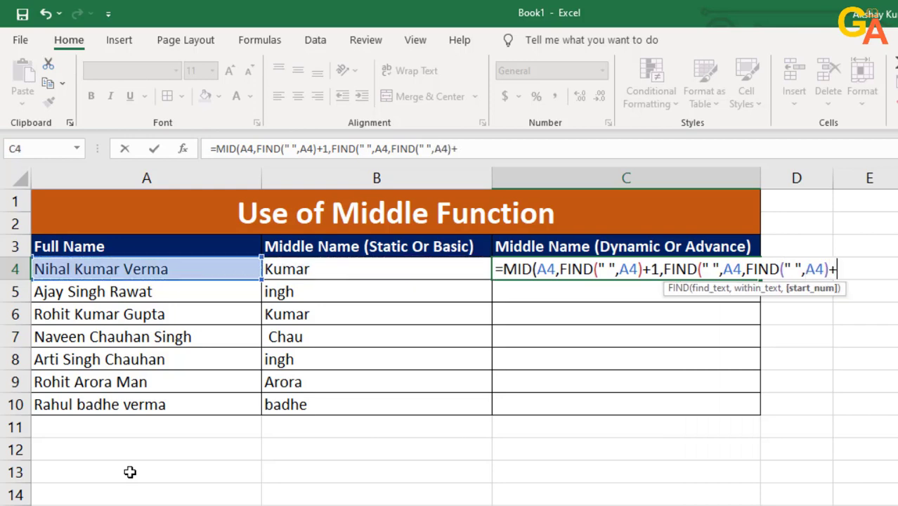
text(1)
text())
text(-1-)
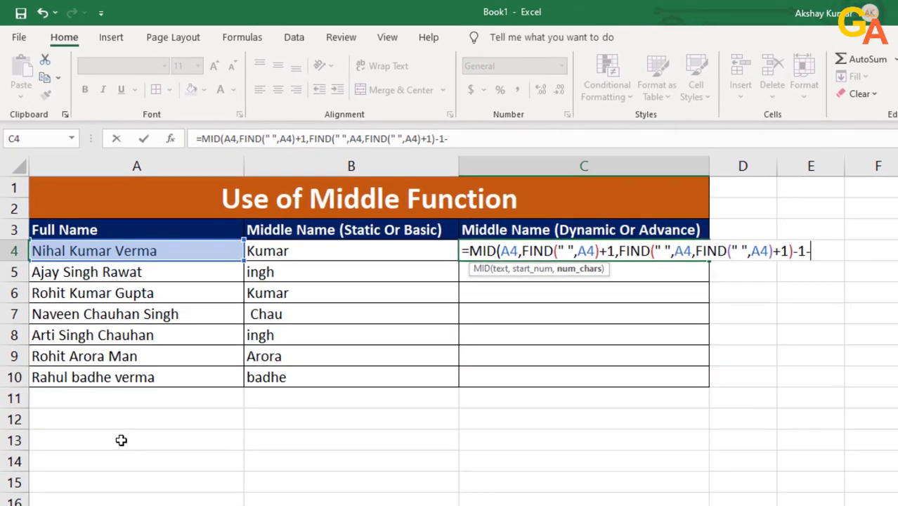
text(find)
key(Tab)
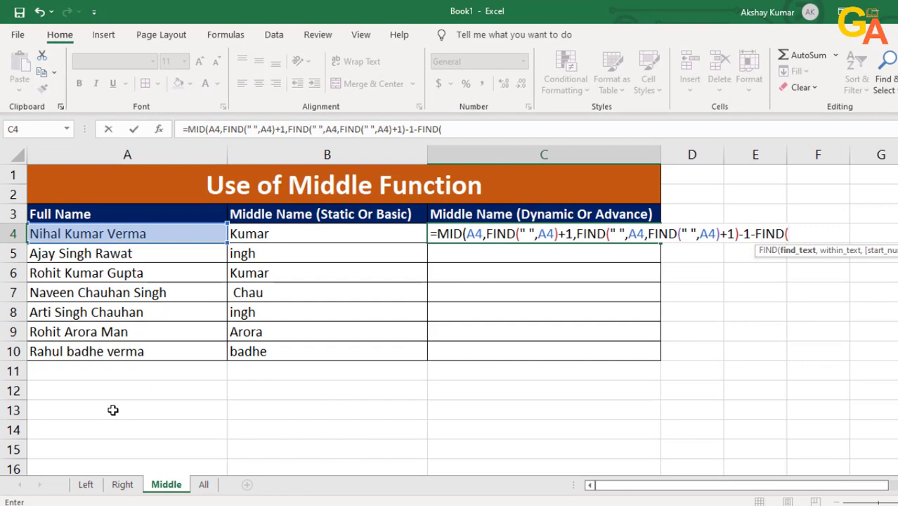
text(,)
key(Left)
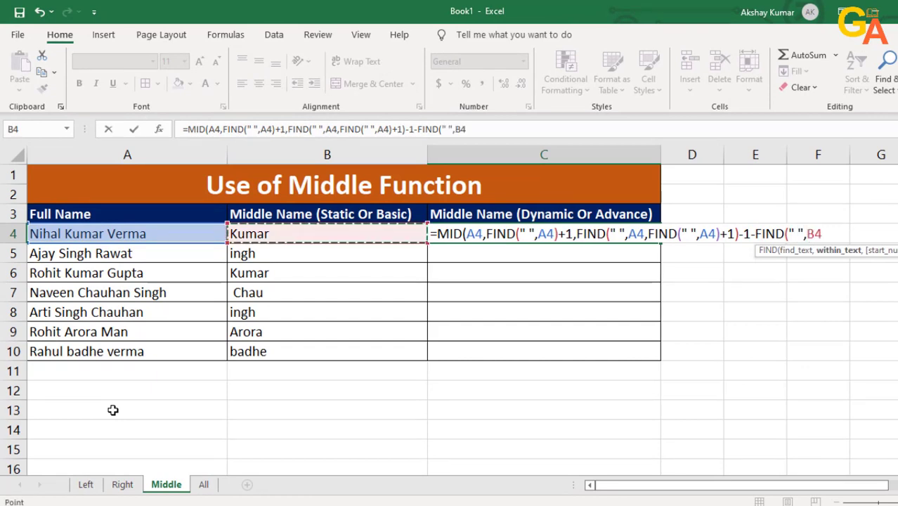
key(Left)
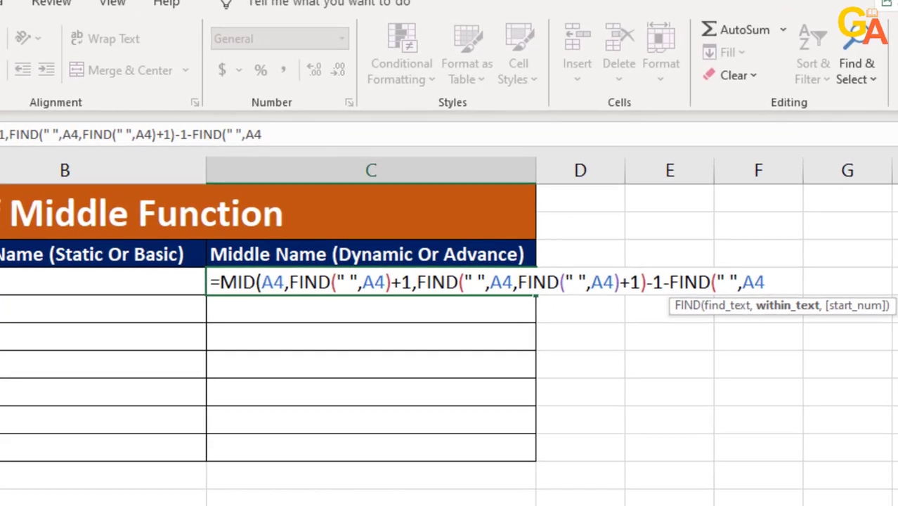
text())
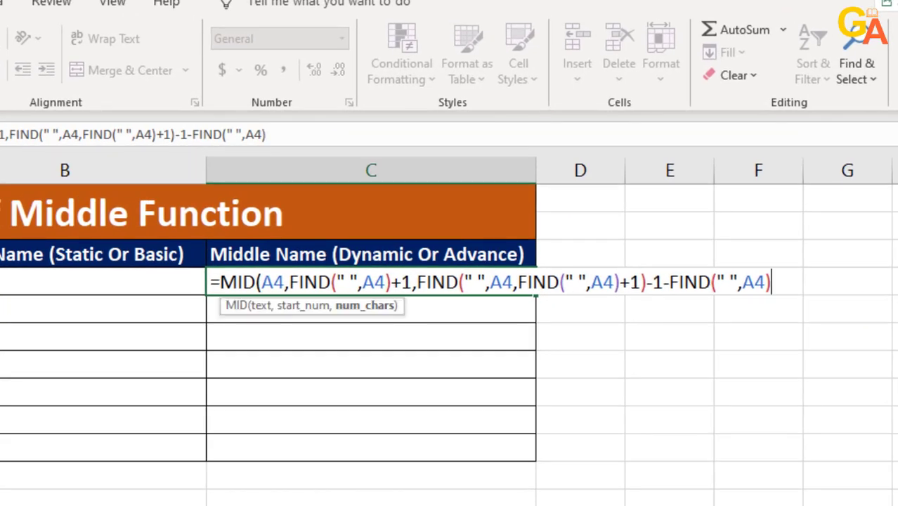
text())
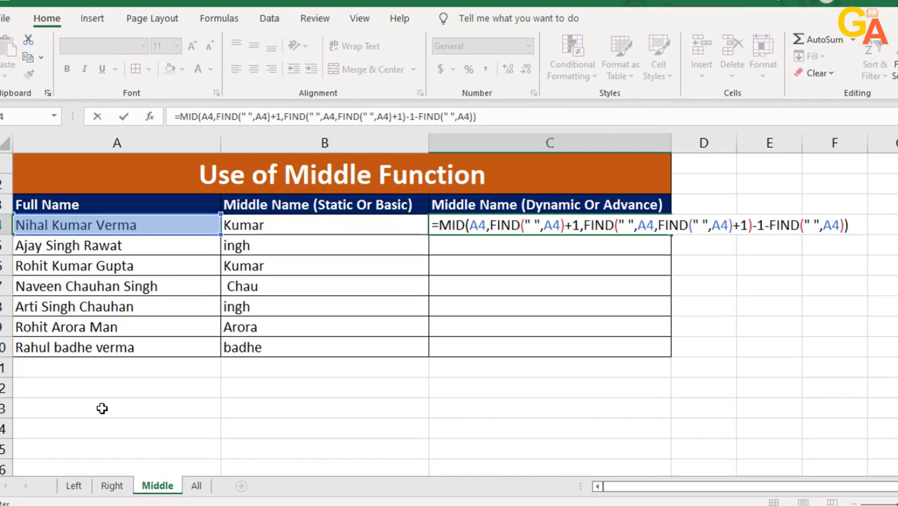
key(Return)
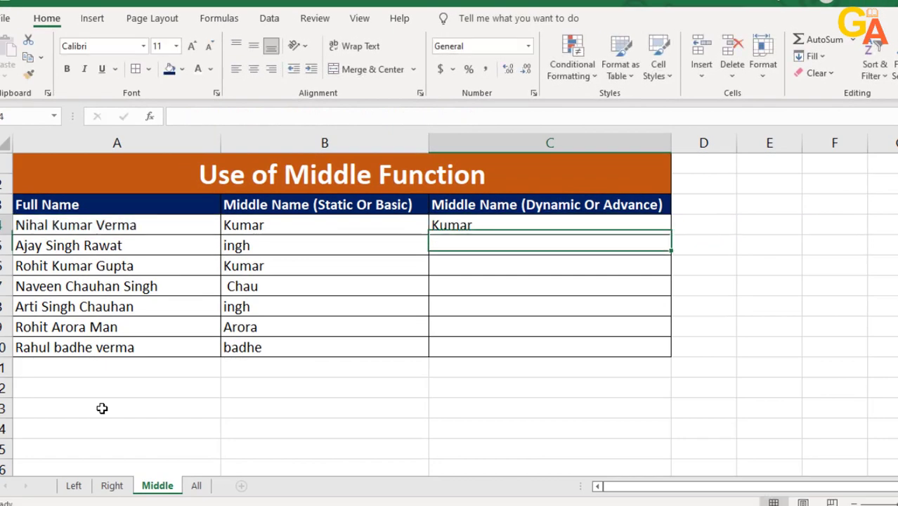
key(Up)
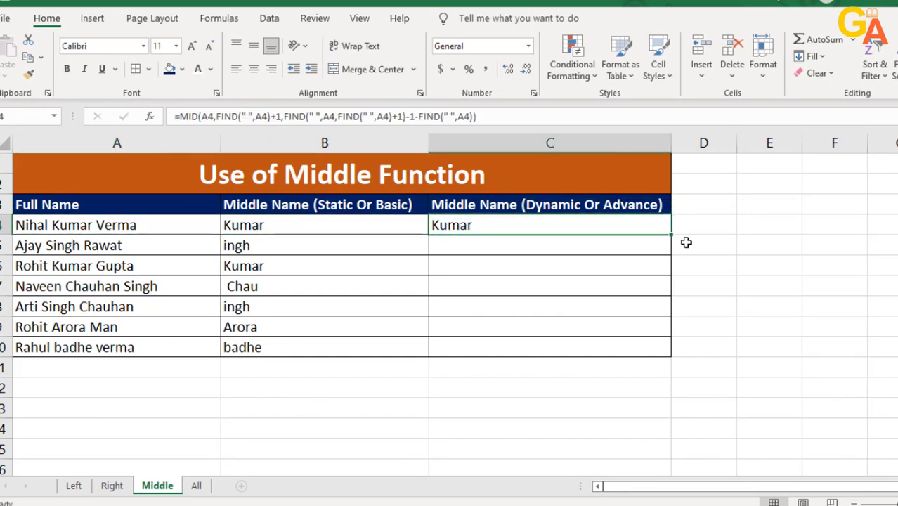
- Fill the dynamic middle-name formula down to C10 and check the copied formulas in C5–C8
drag(673, 236, 677, 357)
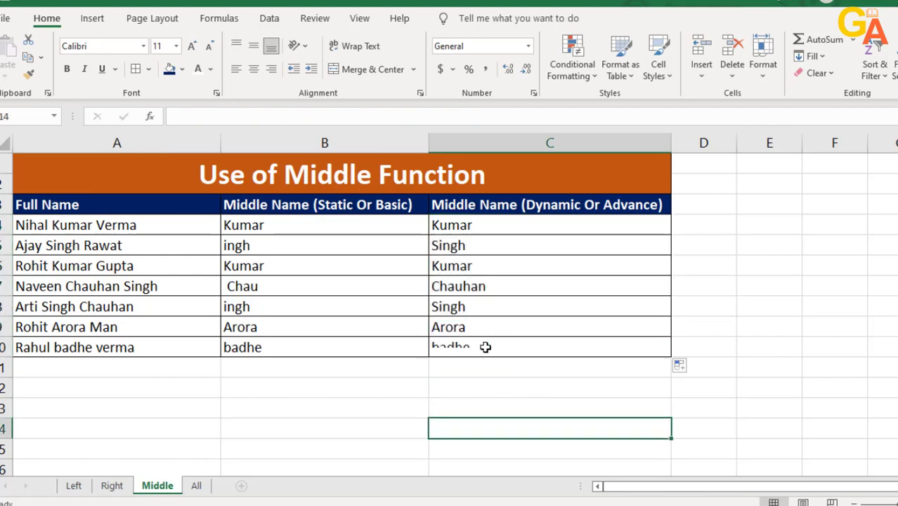
click(469, 242)
click(461, 267)
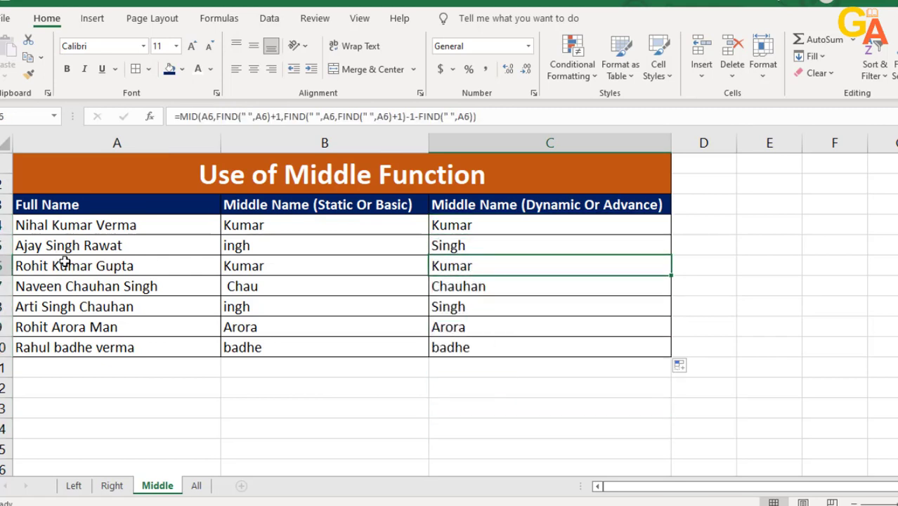
click(450, 291)
click(447, 310)
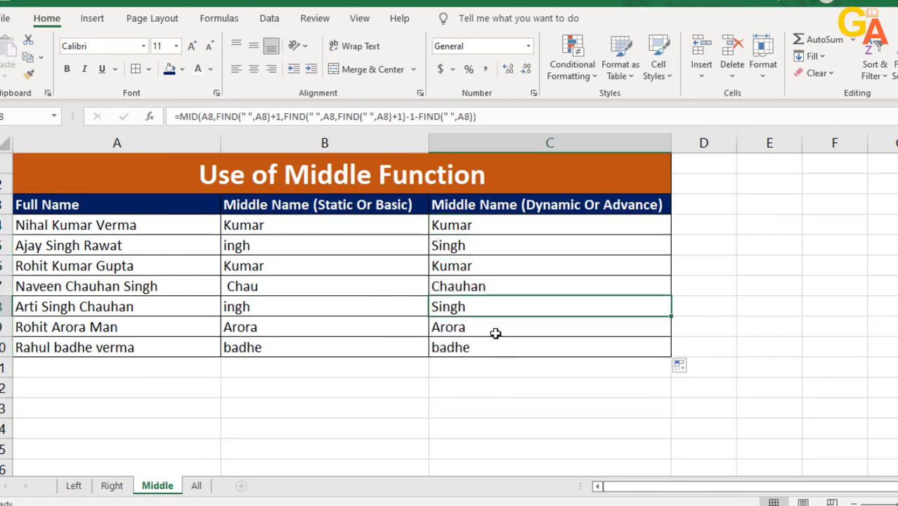
key(Down)
key(Down)
key(Down)
key(Down)
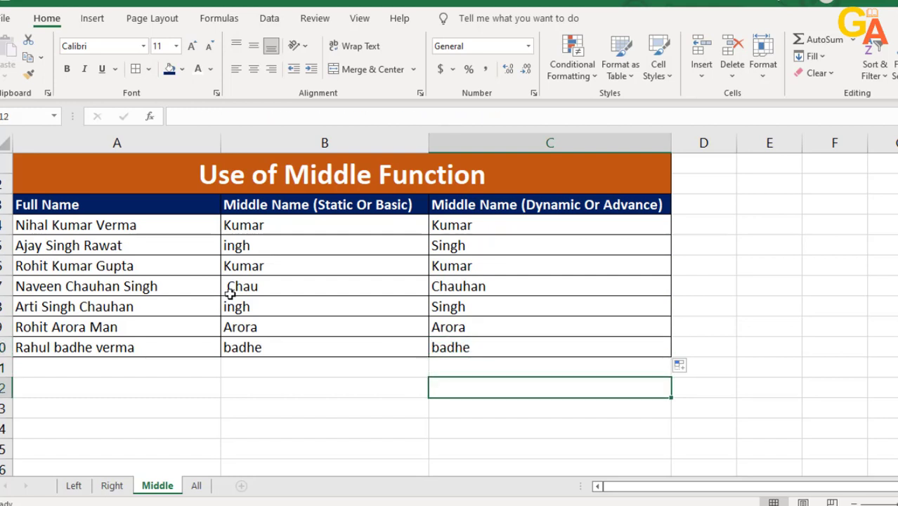
click(73, 247)
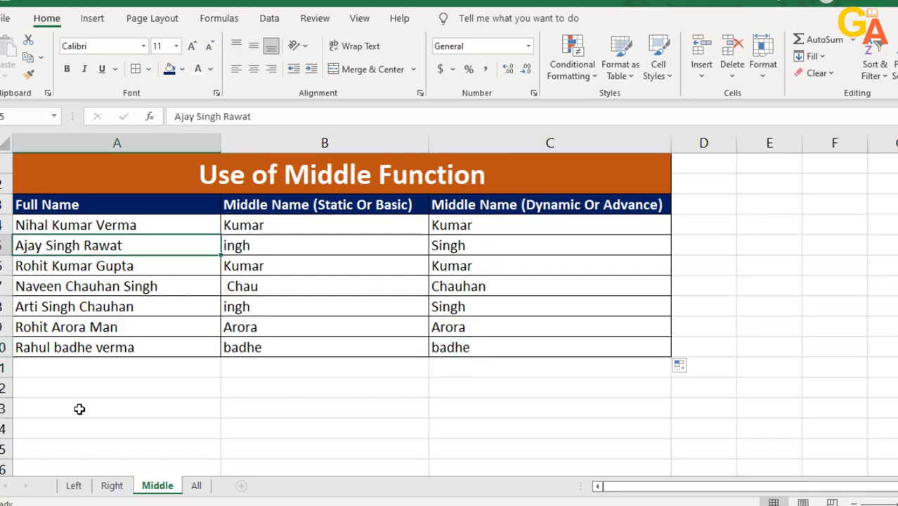
text(Deepak )
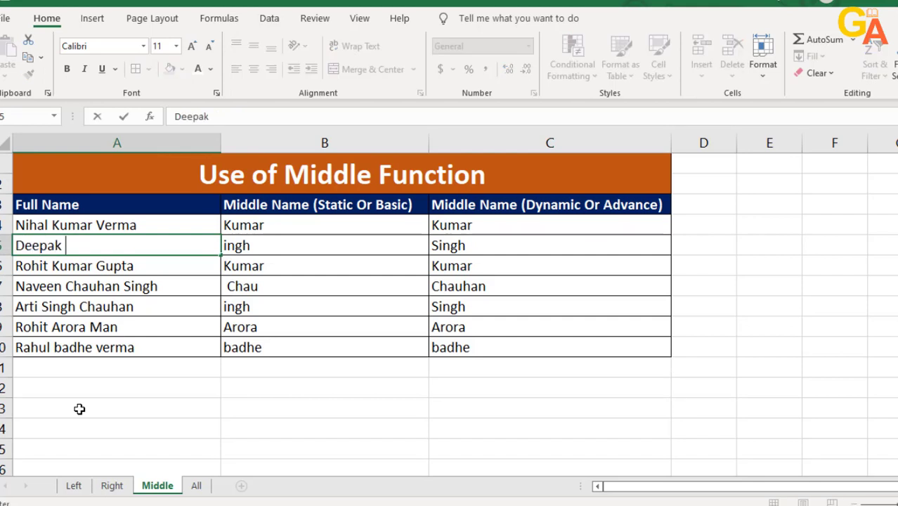
text(Kumar Agar)
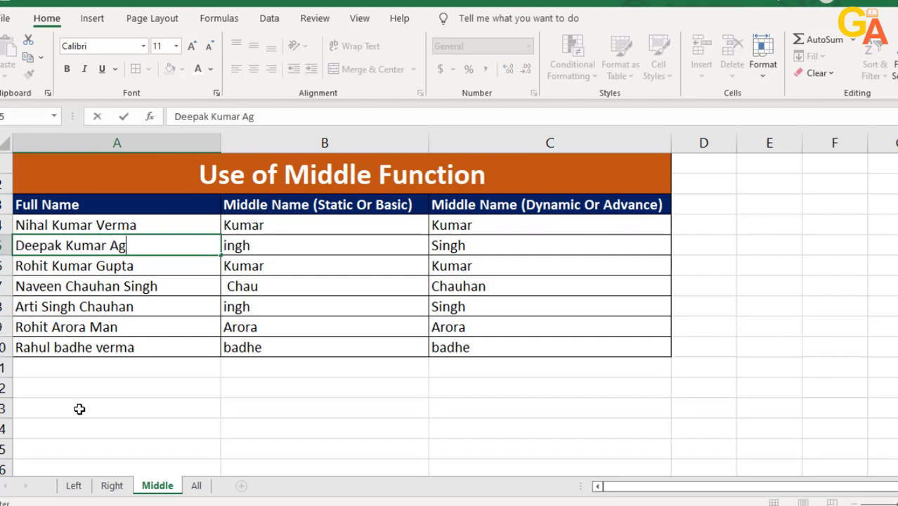
text(wal)
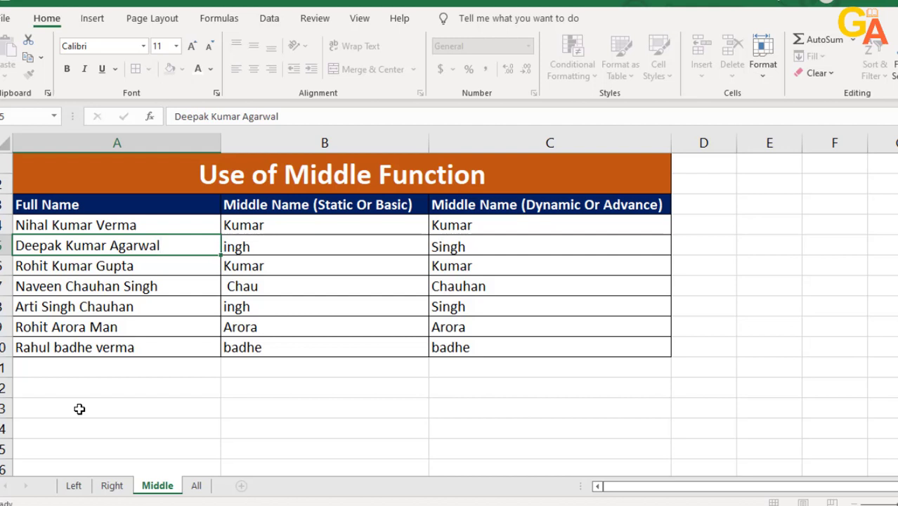
key(Return)
key(Up)
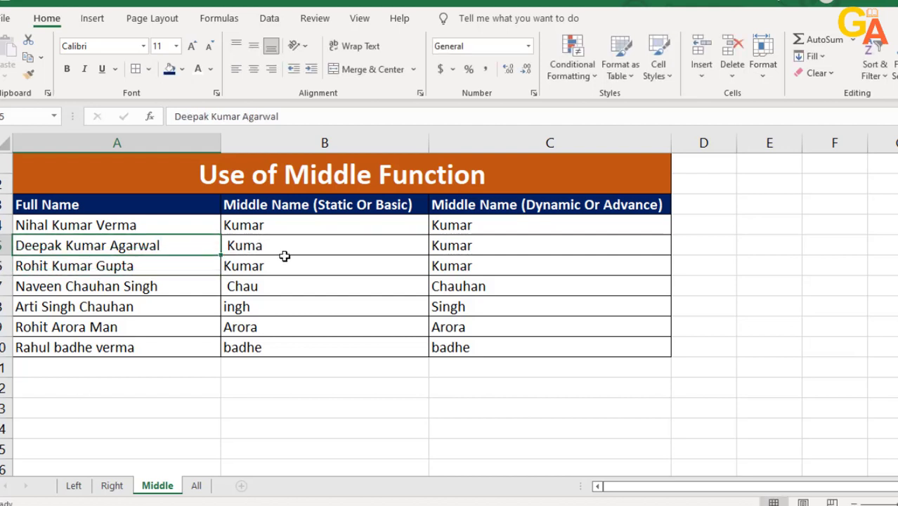
- Confirm row 5 gives Kuma statically and Kumar dynamically, then move to the All sheet
click(464, 247)
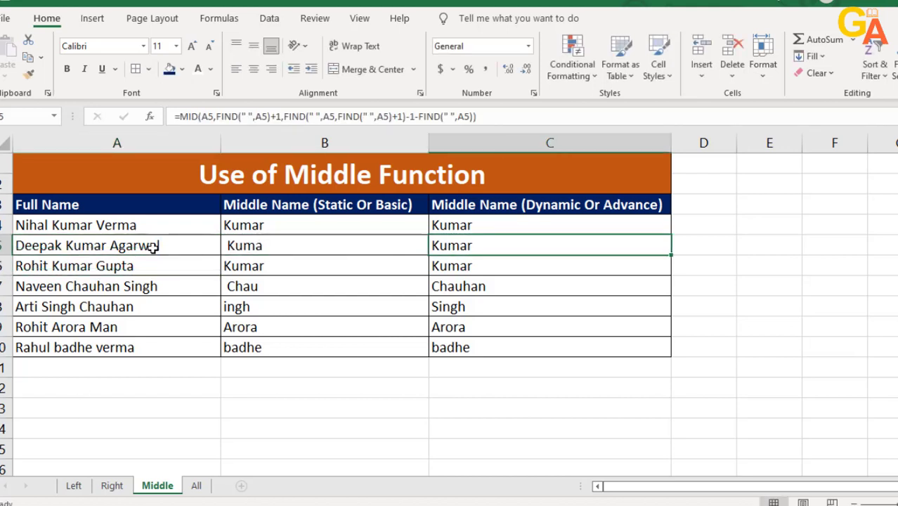
click(83, 247)
click(296, 246)
click(447, 245)
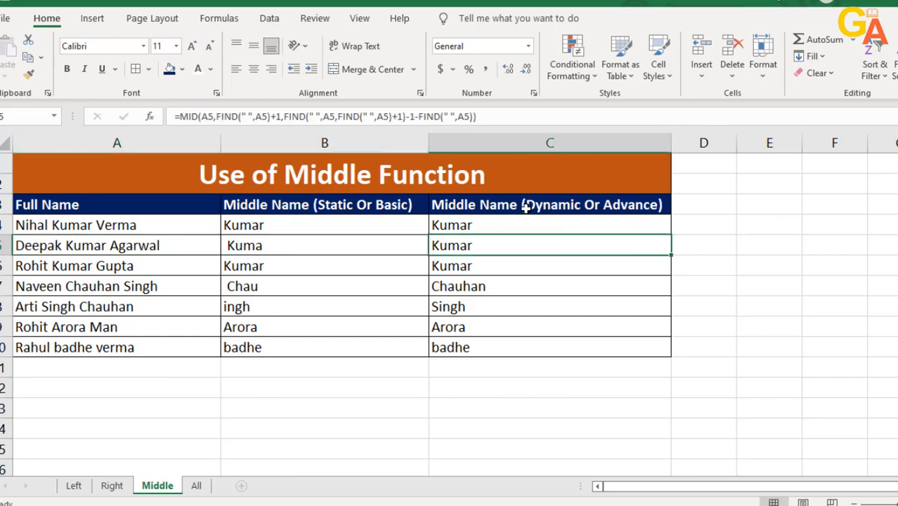
click(457, 374)
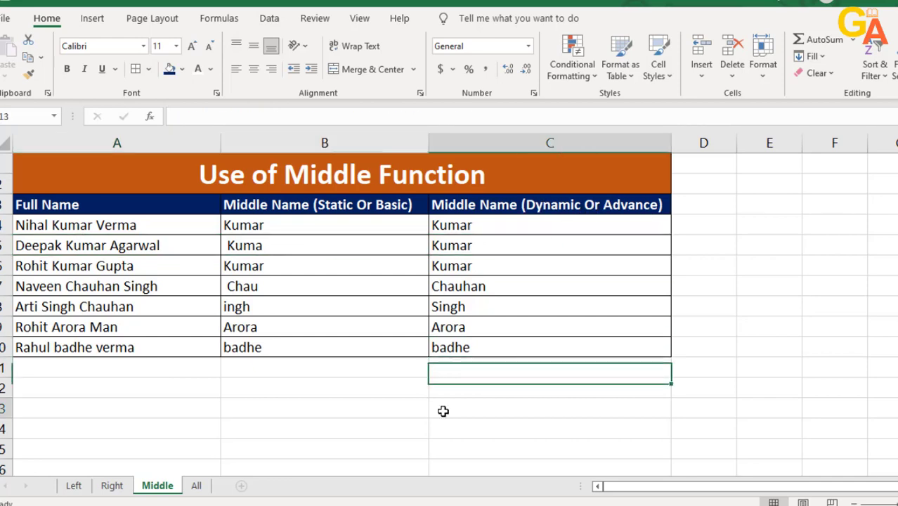
click(442, 412)
click(197, 486)
click(136, 181)
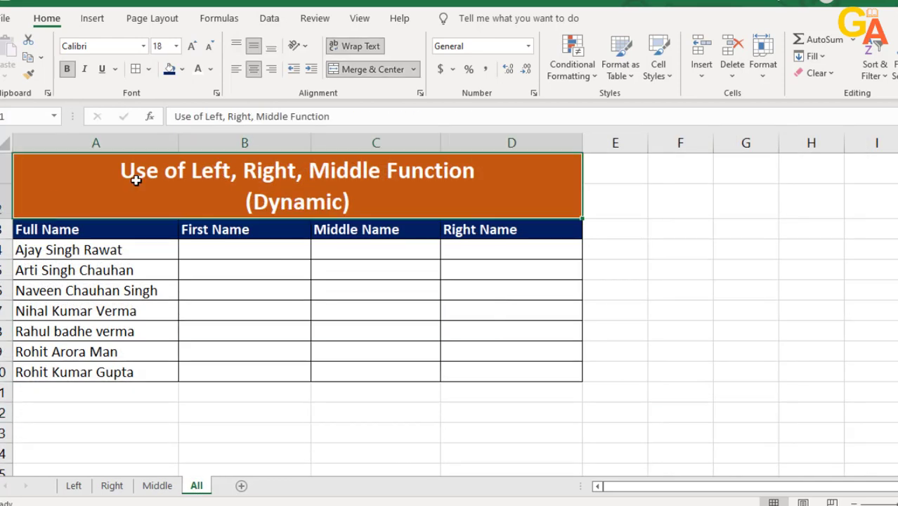
click(203, 232)
click(377, 232)
click(457, 229)
drag(38, 229, 52, 308)
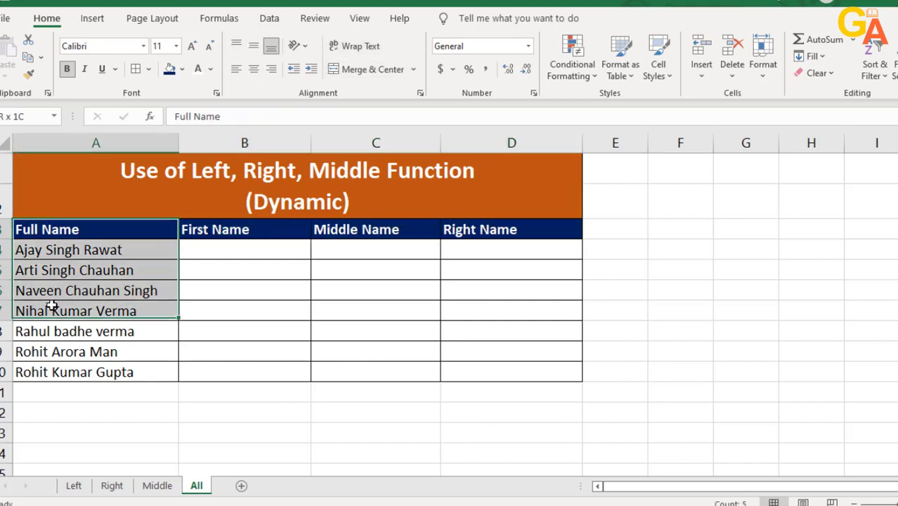
click(70, 372)
click(72, 410)
click(214, 232)
click(319, 229)
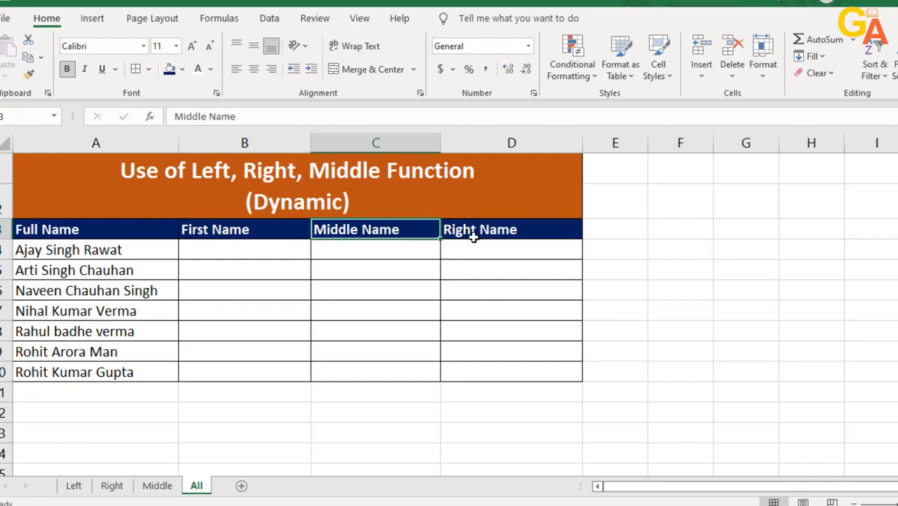
click(293, 352)
click(198, 251)
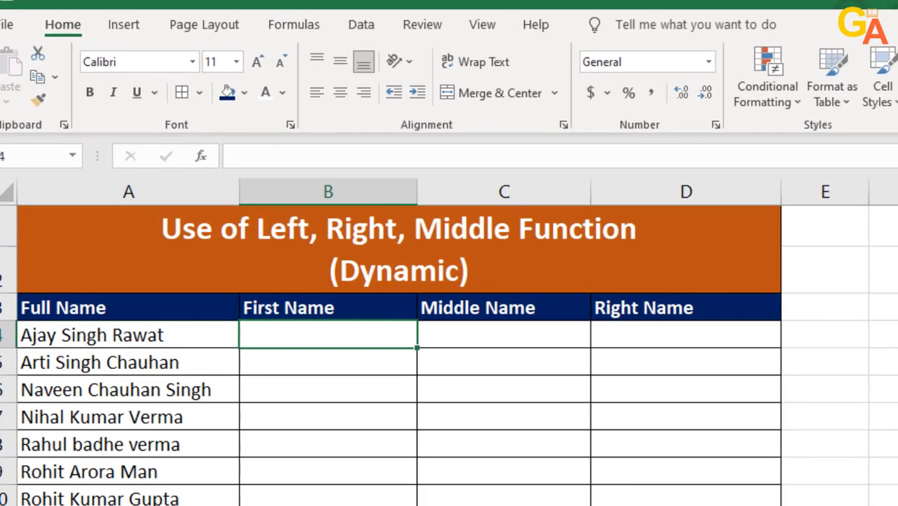
- Enter =LEFT(A4,FIND(" ",A4)-1) in B4 to return the first name Ajay
text(=)
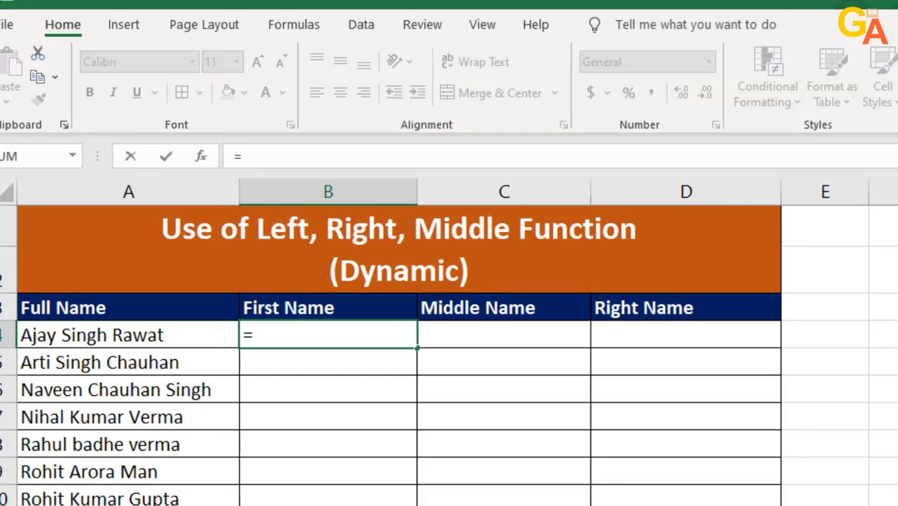
text(left)
key(Tab)
text(A4)
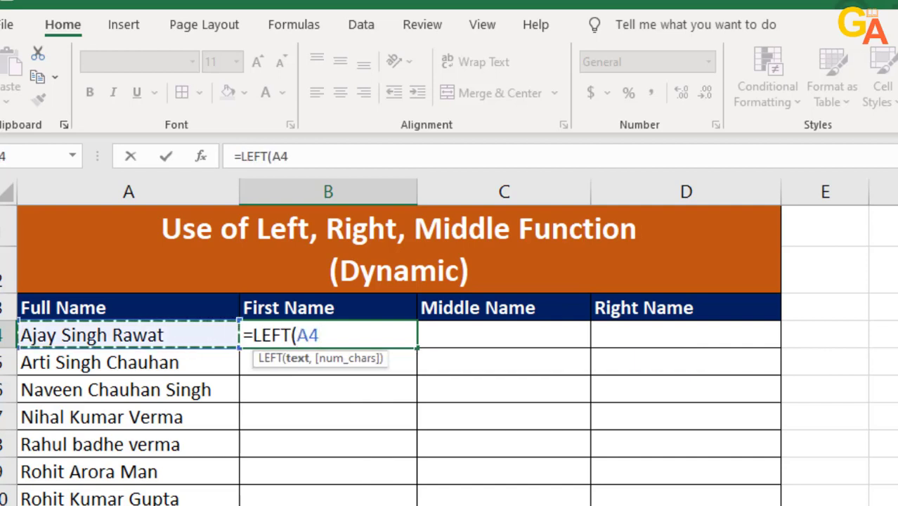
text(,find)
key(Tab)
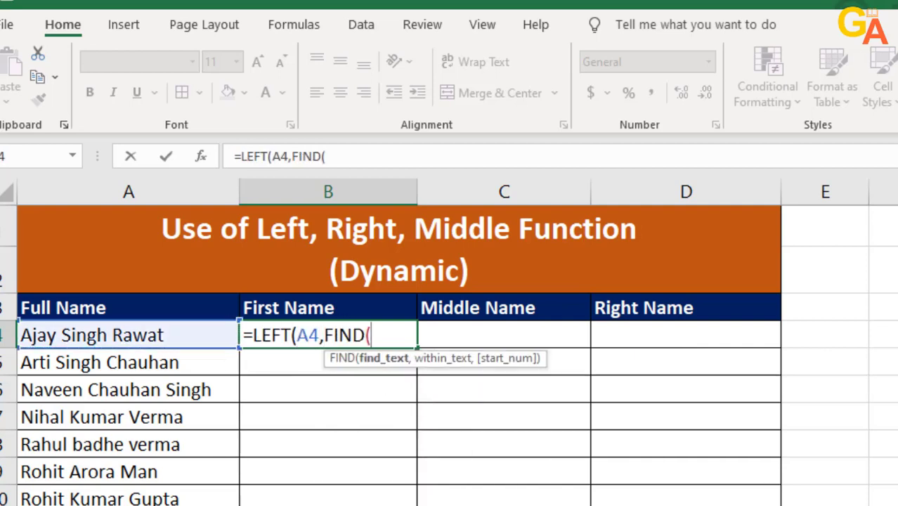
text(,)
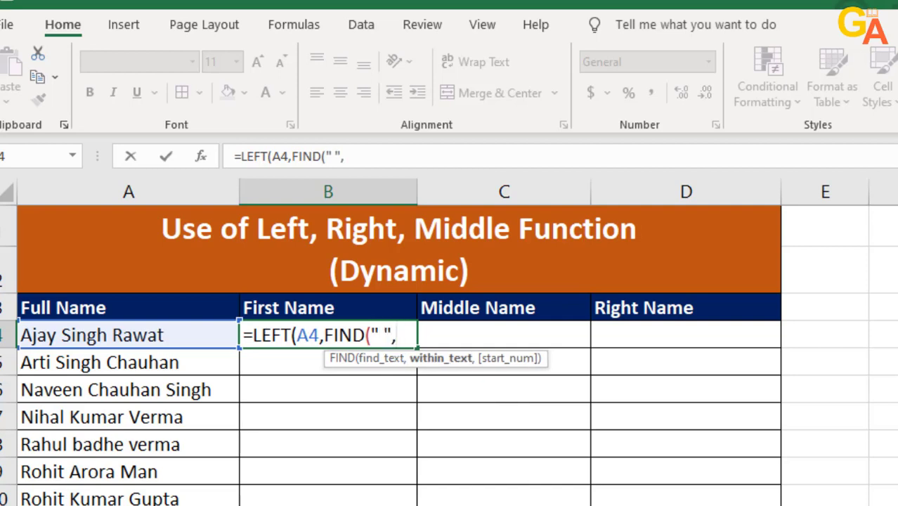
click(129, 335)
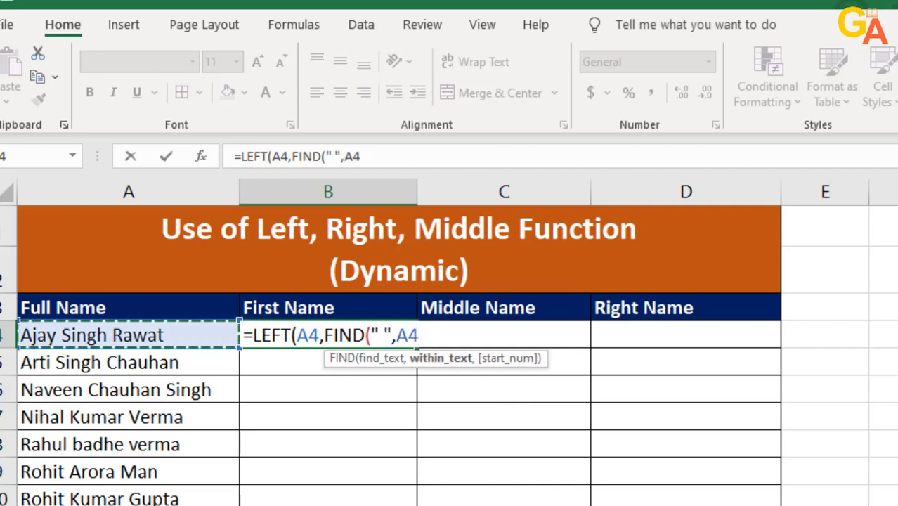
text()-)
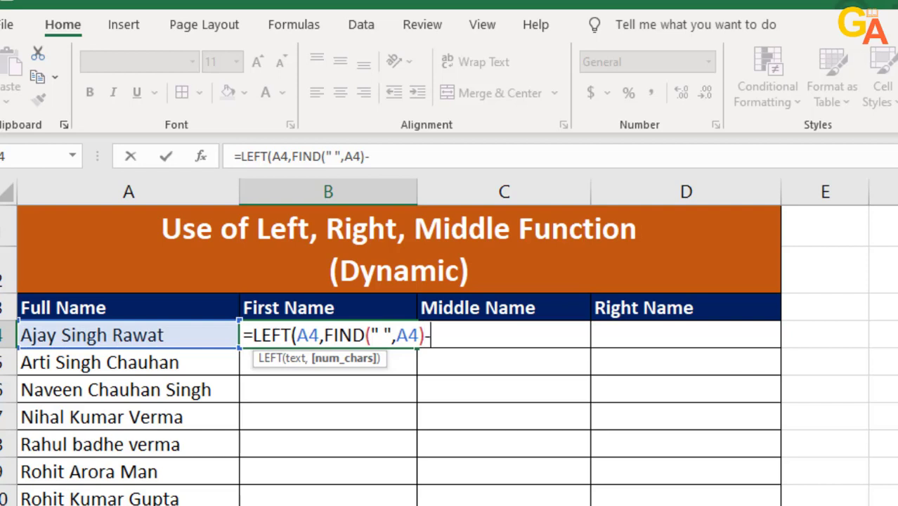
text(1))
key(Return)
- Check B4's first-name result against the Full Name and First Name headers, then select C4
click(329, 335)
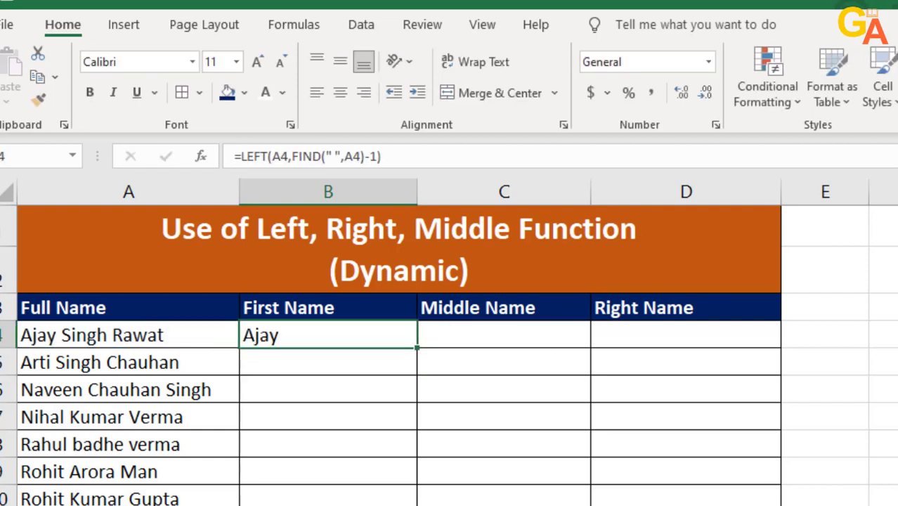
click(129, 307)
click(328, 307)
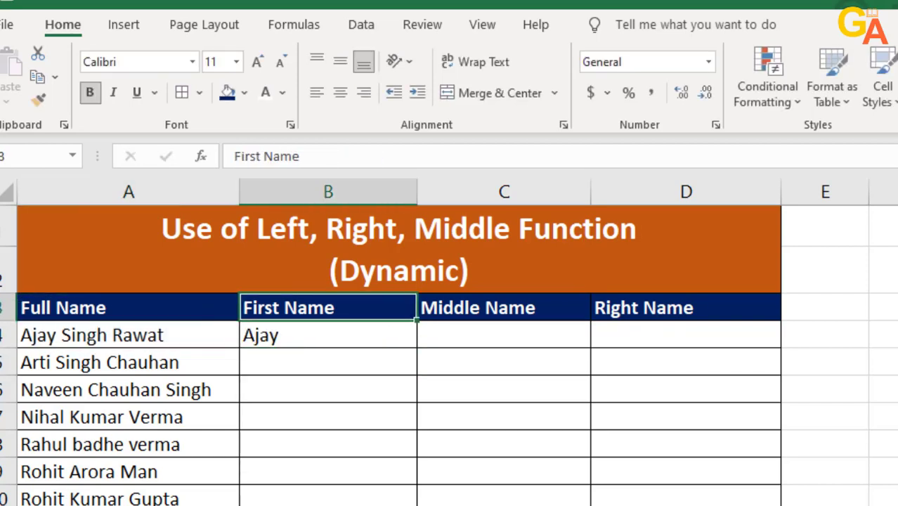
click(504, 334)
- Start C4's formula as =MID(A4,FIND(" ",A4)+1, with text A4 and start after the first space
text(=)
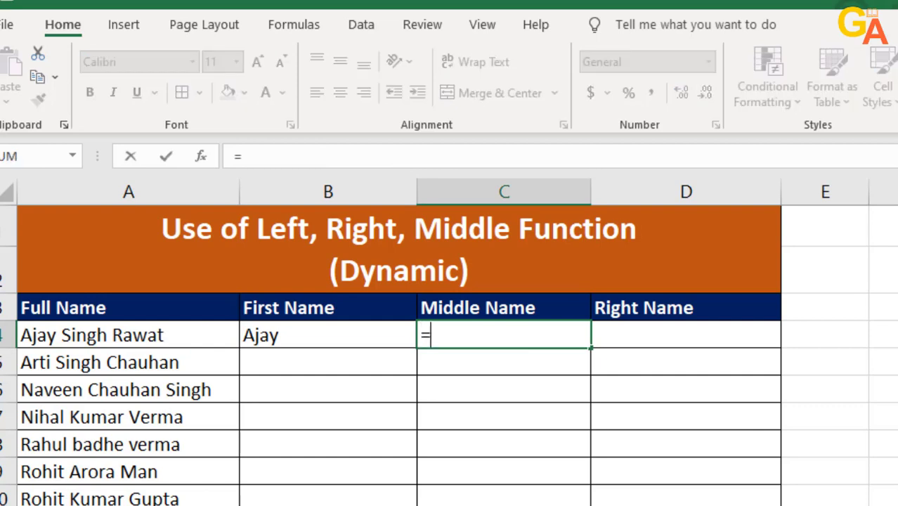
text(mid()
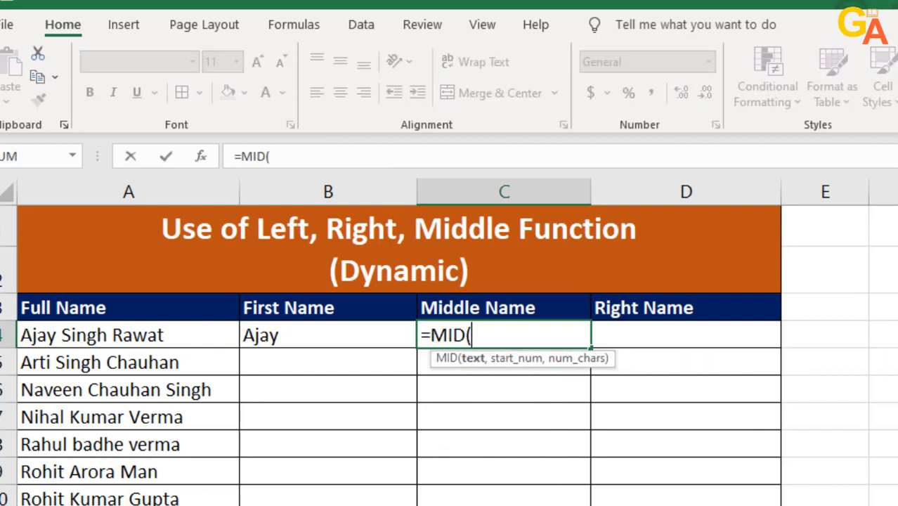
key(Left)
key(Left)
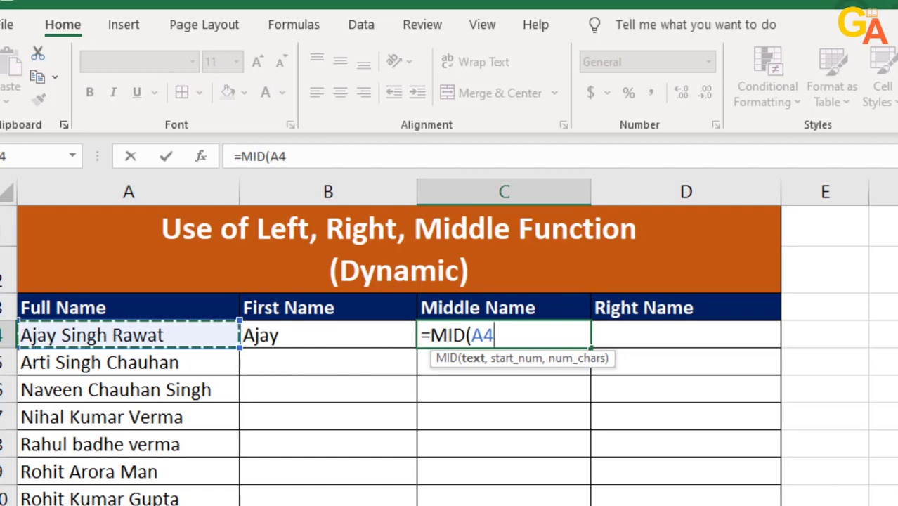
text(,)
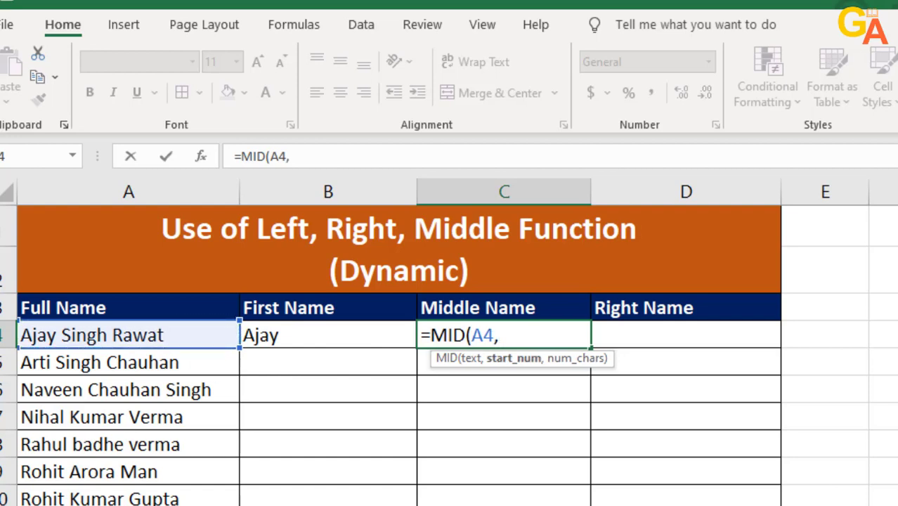
text(find)
key(Tab)
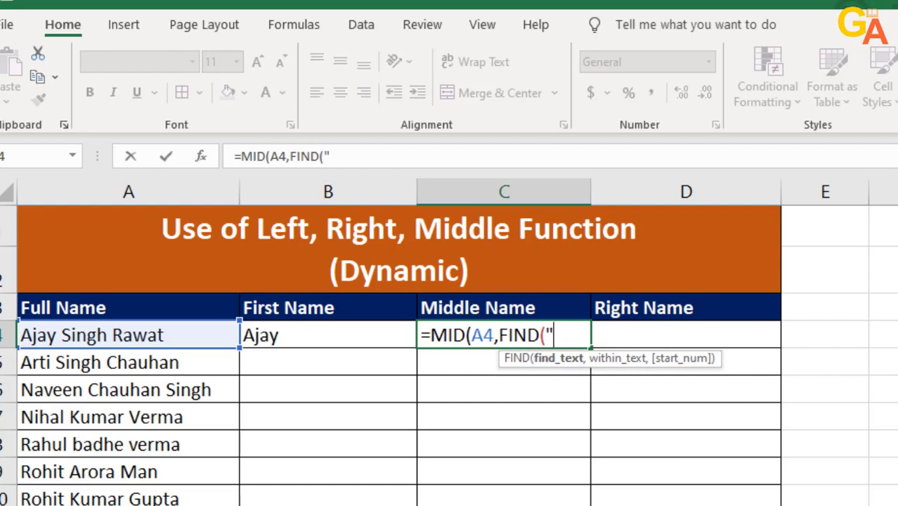
text(,)
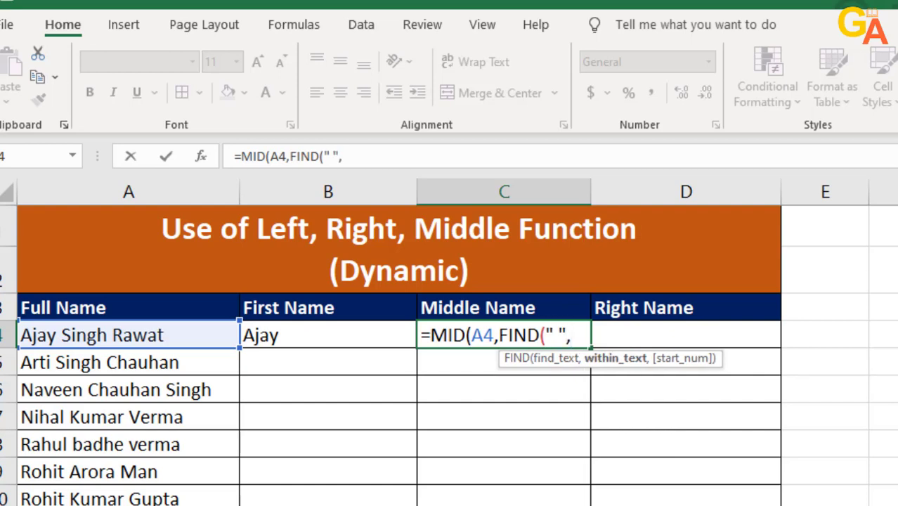
key(Left)
key(Left)
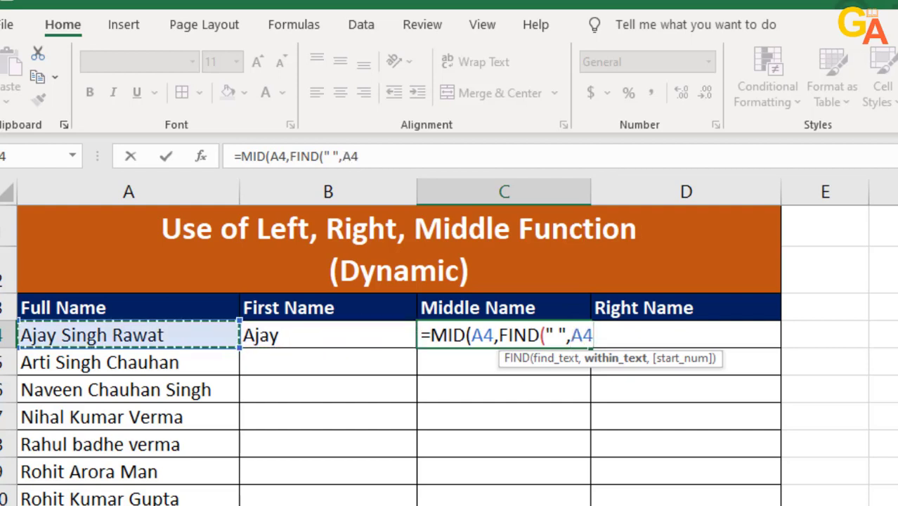
text())
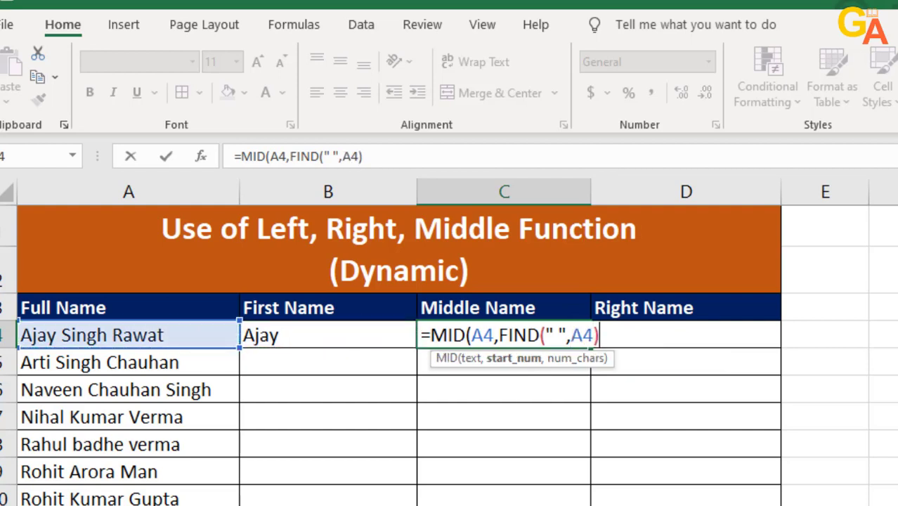
text(+1,)
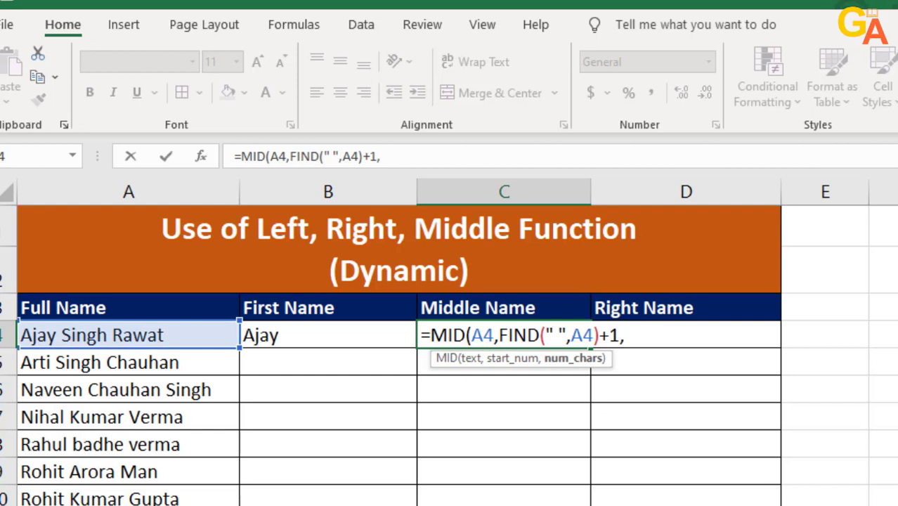
text(fin)
- Add the length FIND(" ",A4,FIND(" ",A4)+1)-1-FIND(" ",A4) and enter the formula, returning Singh
key(Tab)
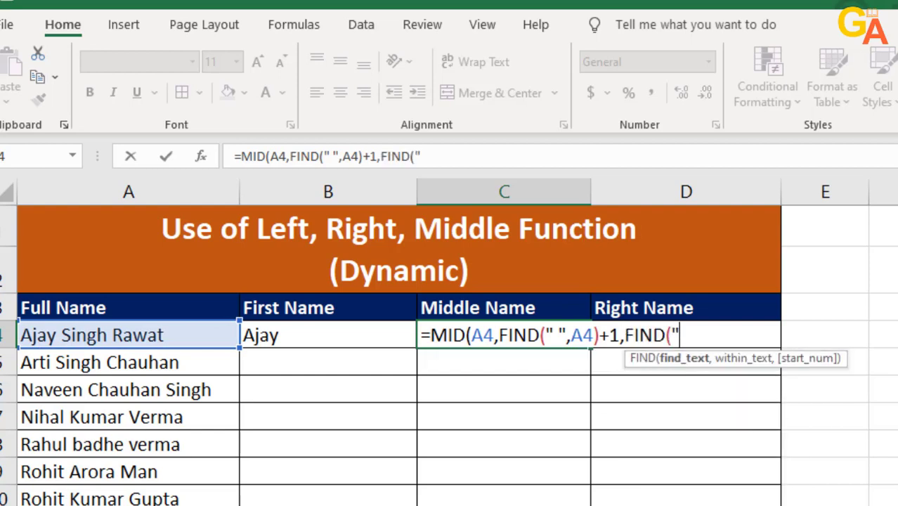
text(,)
key(Left)
key(Left)
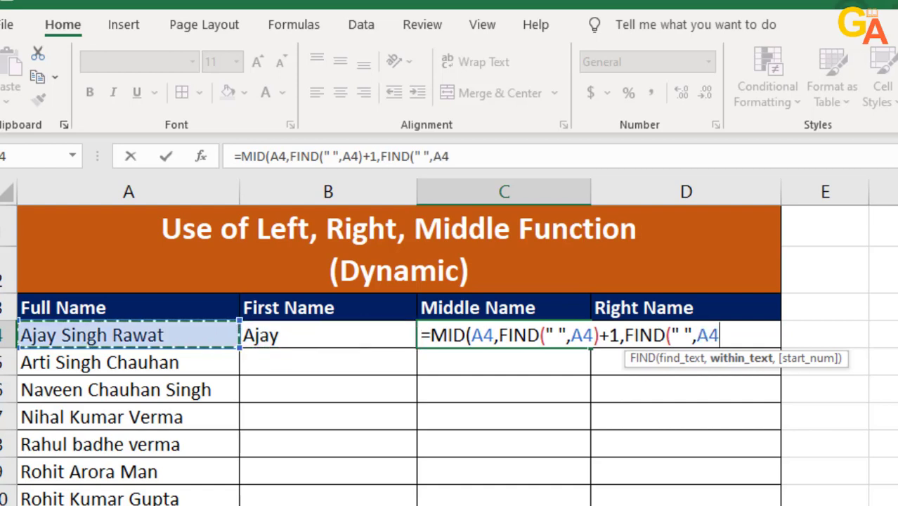
text(,find)
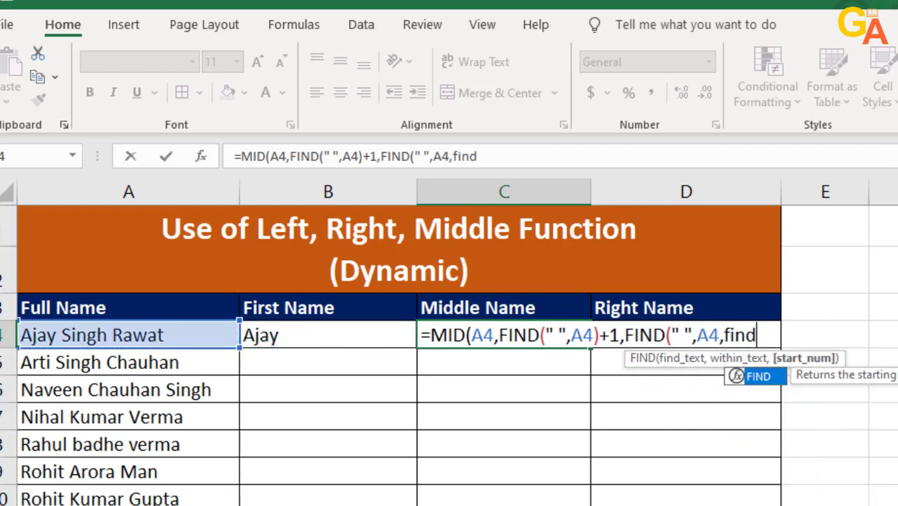
key(Tab)
text(" ",)
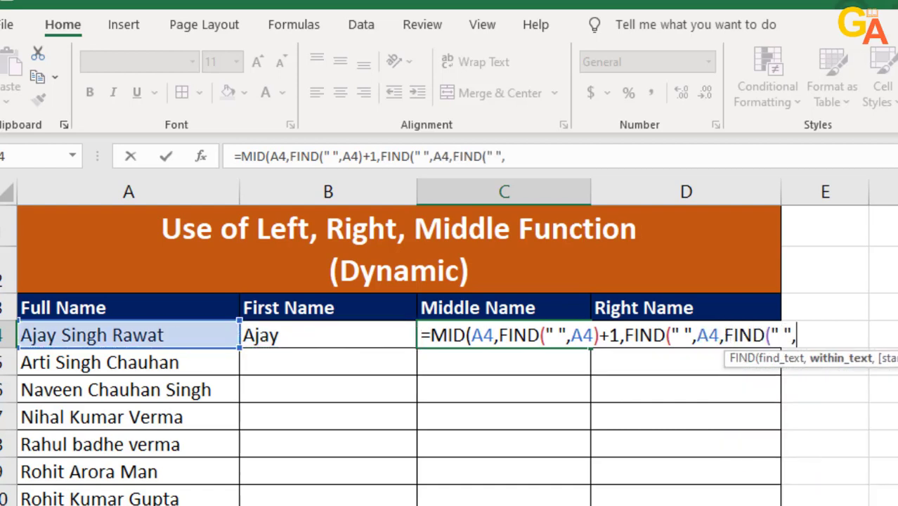
key(Left)
key(Left)
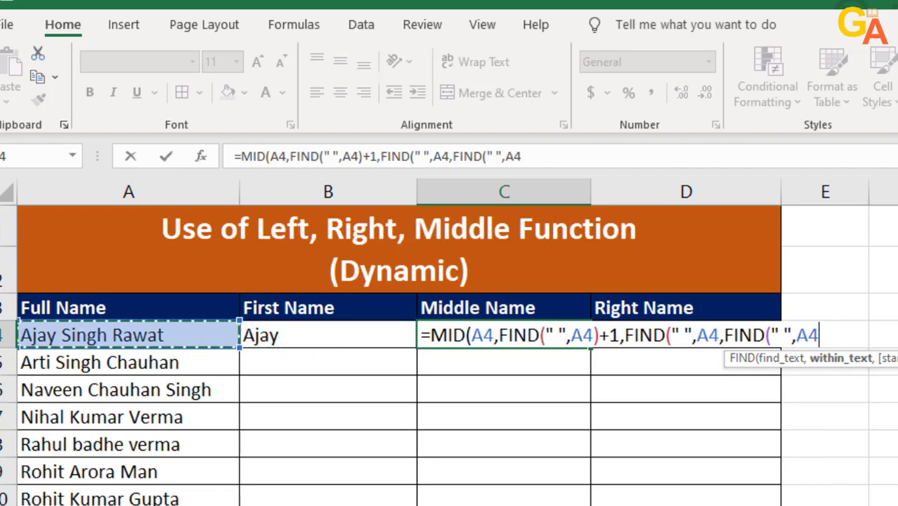
text()+1)
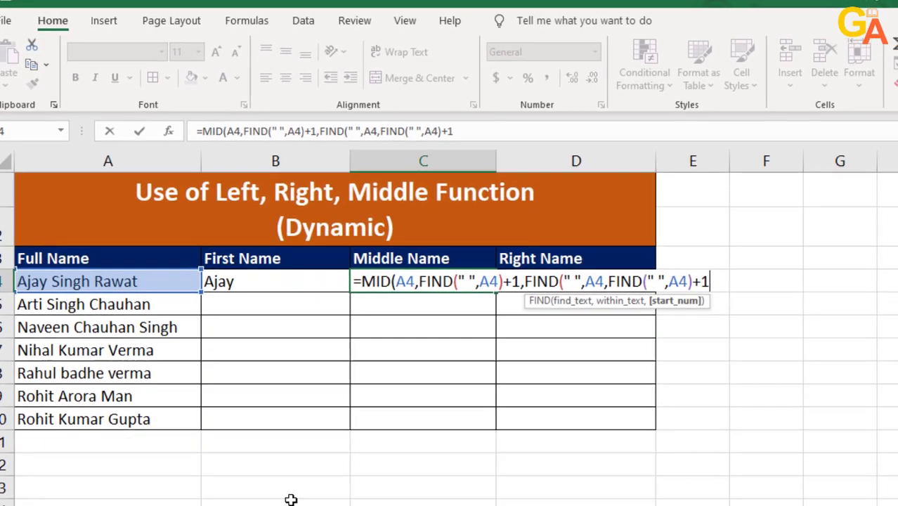
text()-1)
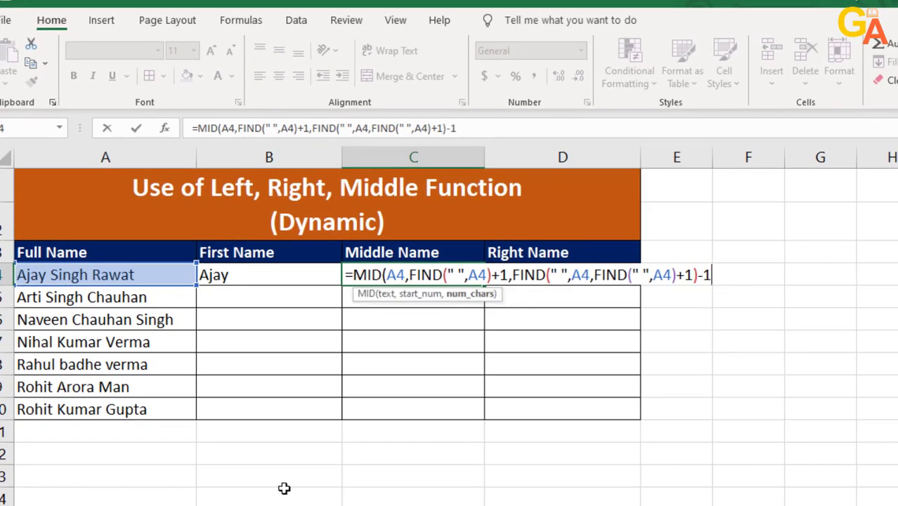
text(-fin)
key(Tab)
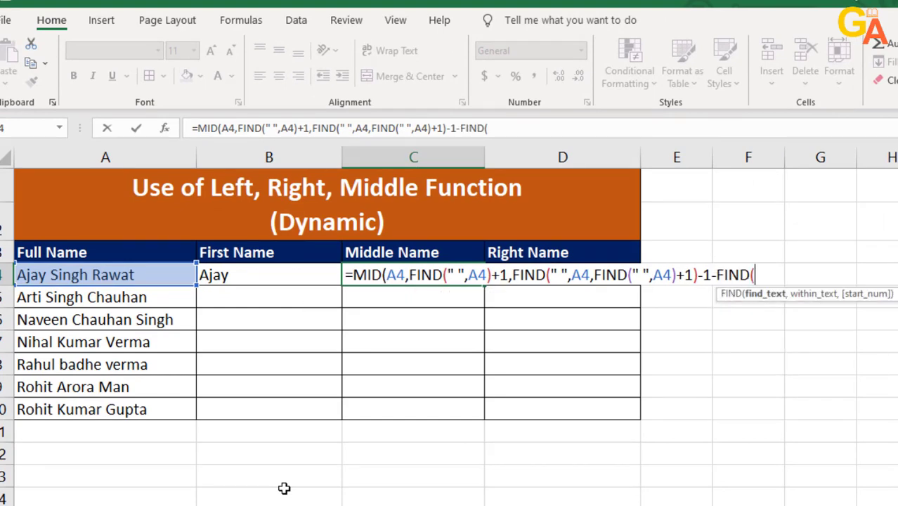
text(" ",)
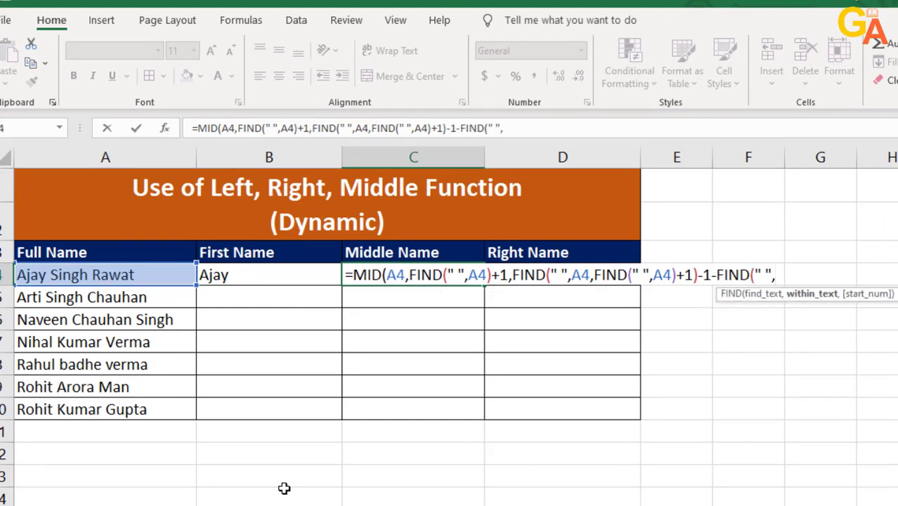
key(Left)
key(Left)
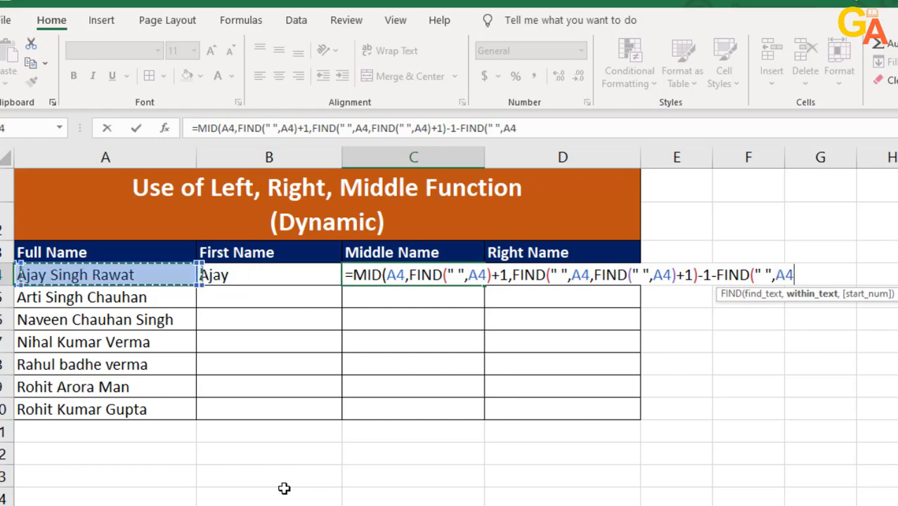
text()))
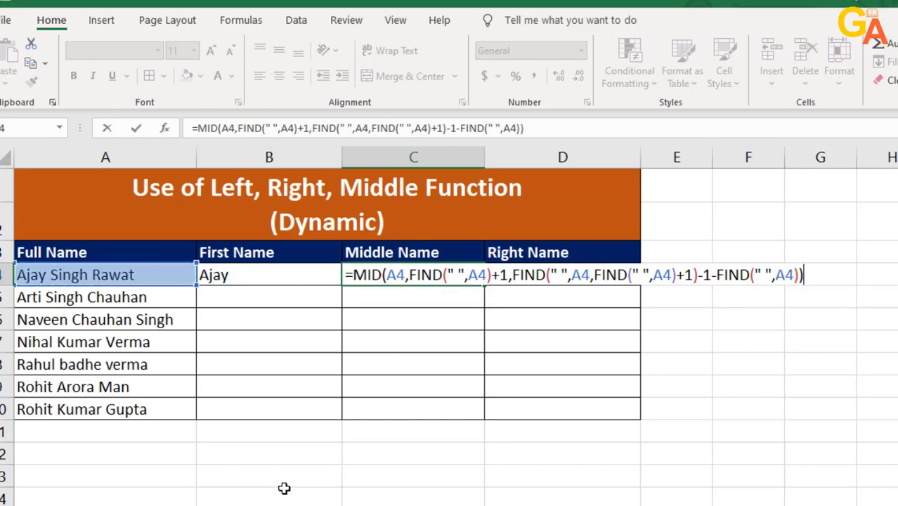
key(Return)
- Review C4's Singh result alongside A4 and B4, then select D4
key(Up)
click(72, 281)
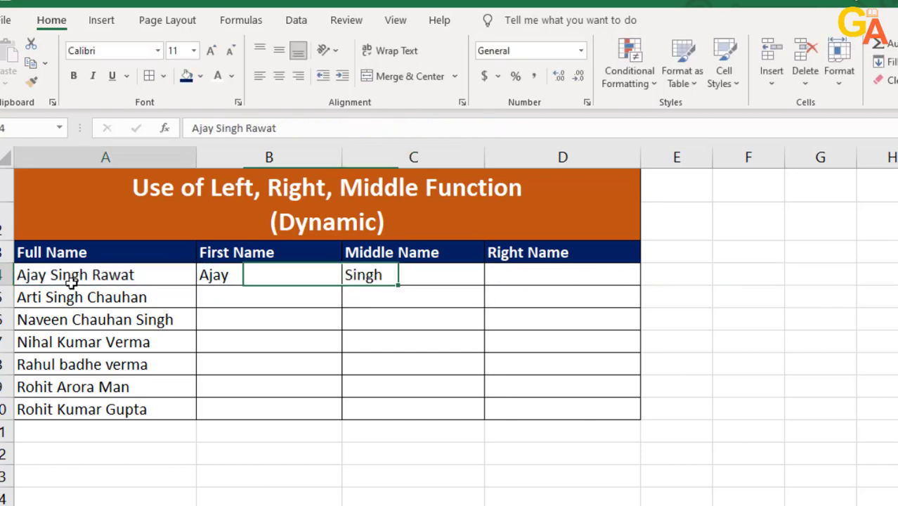
click(235, 275)
click(400, 276)
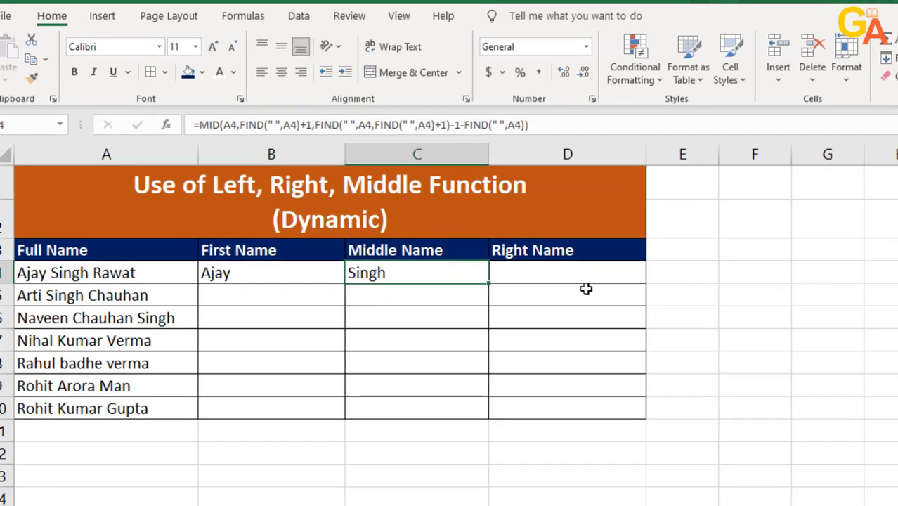
click(571, 279)
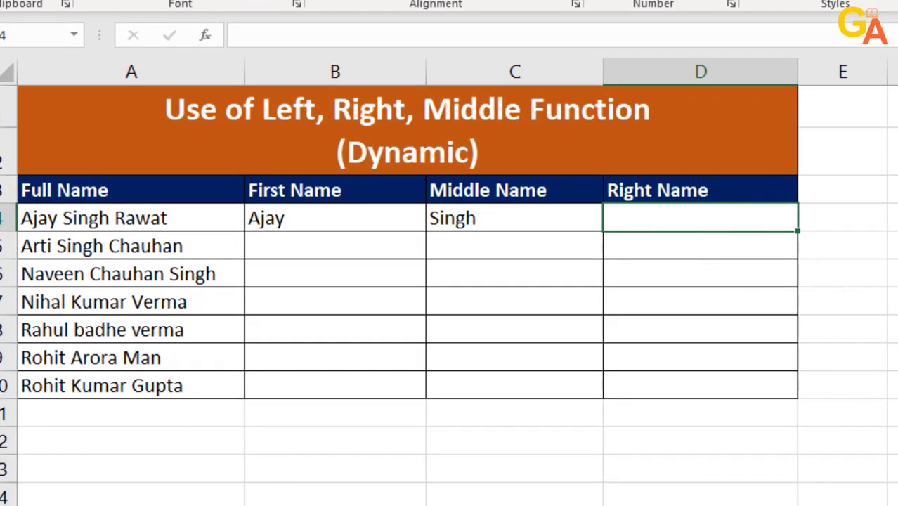
- Begin D4's formula as =RIGHT(A4, using A4's full name as the text
text(=)
text(right)
key(Tab)
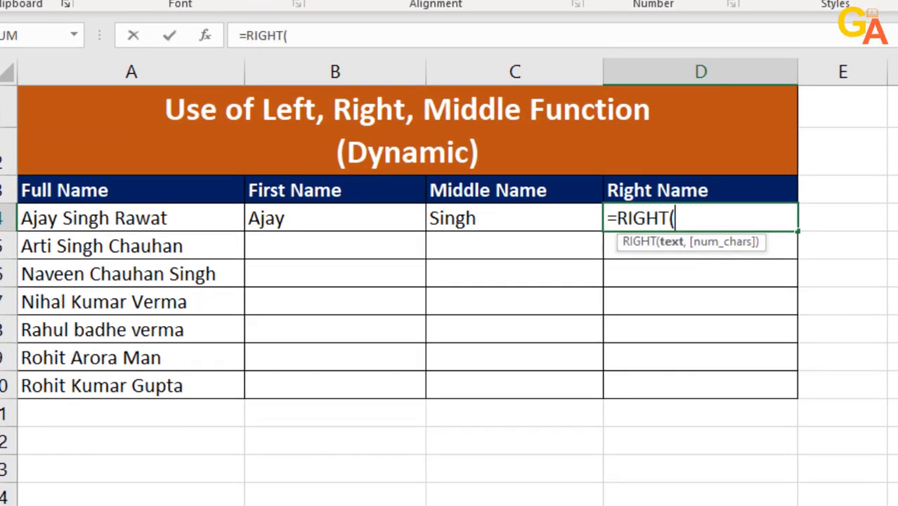
key(Left)
key(Left)
key(Left)
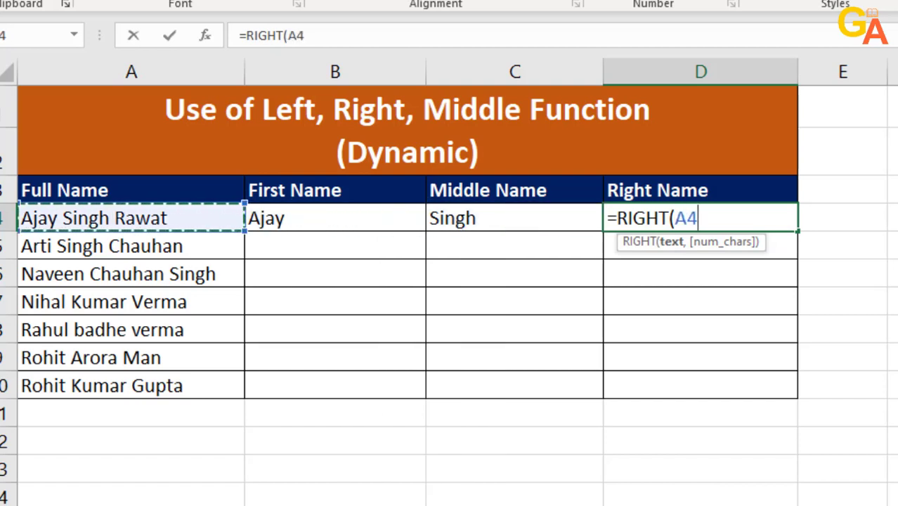
text(,)
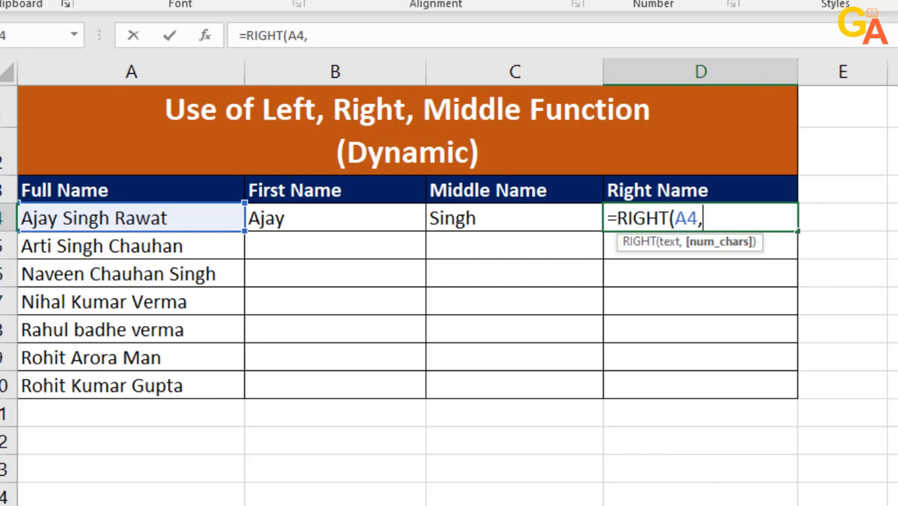
- Start D4's formula with LEN(A4) minus a FIND for the space in A4
text(len)
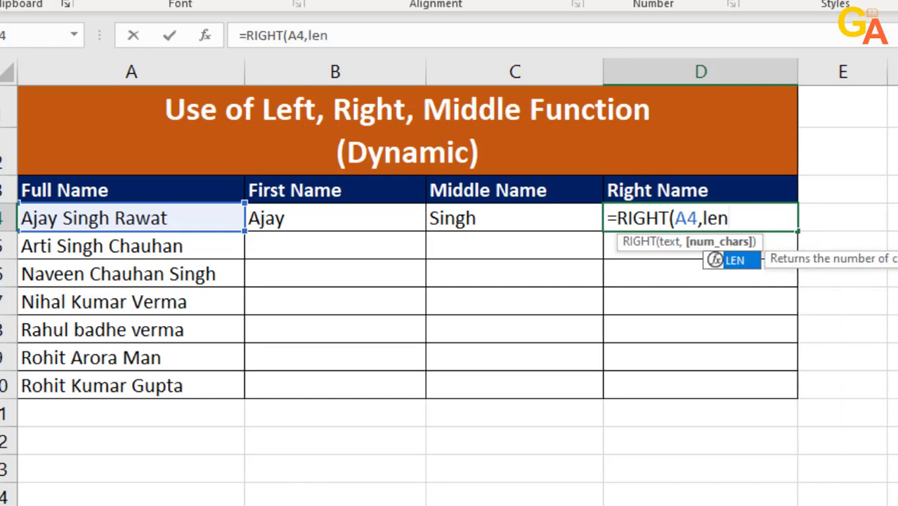
key(Tab)
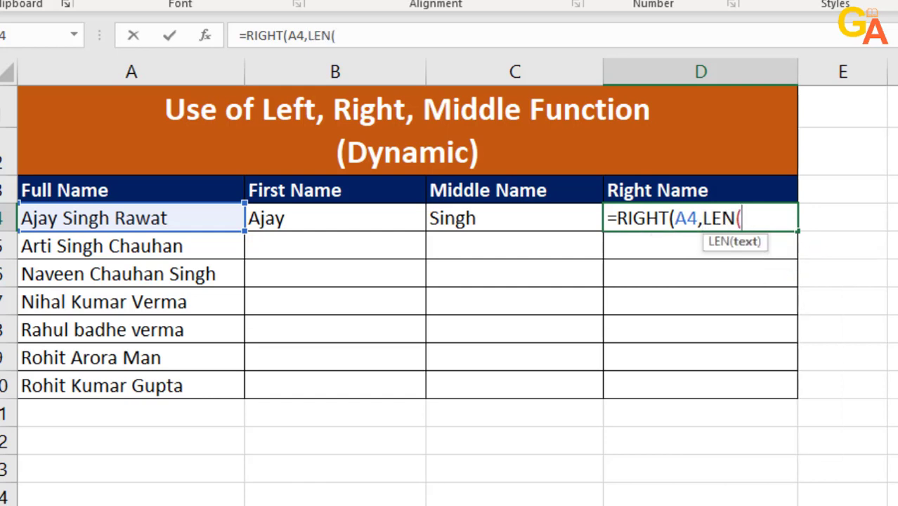
key(Left)
key(Left)
key(Left)
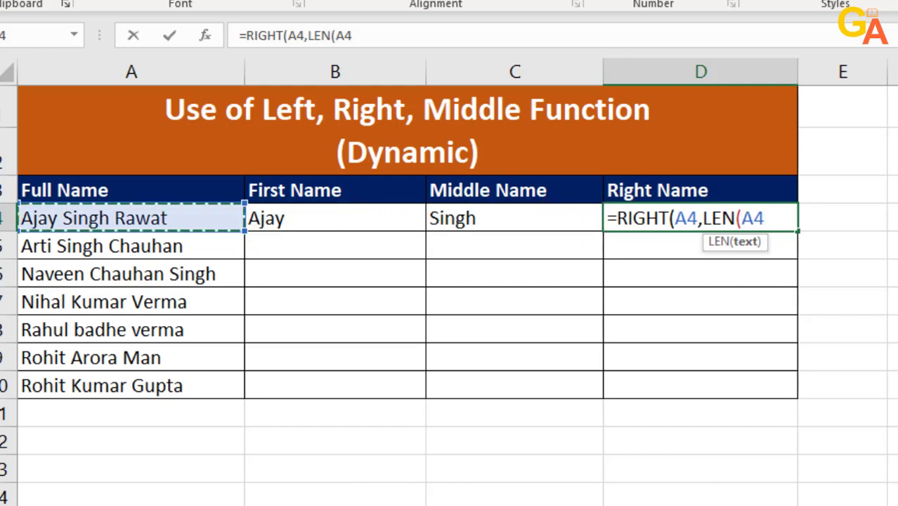
text()-)
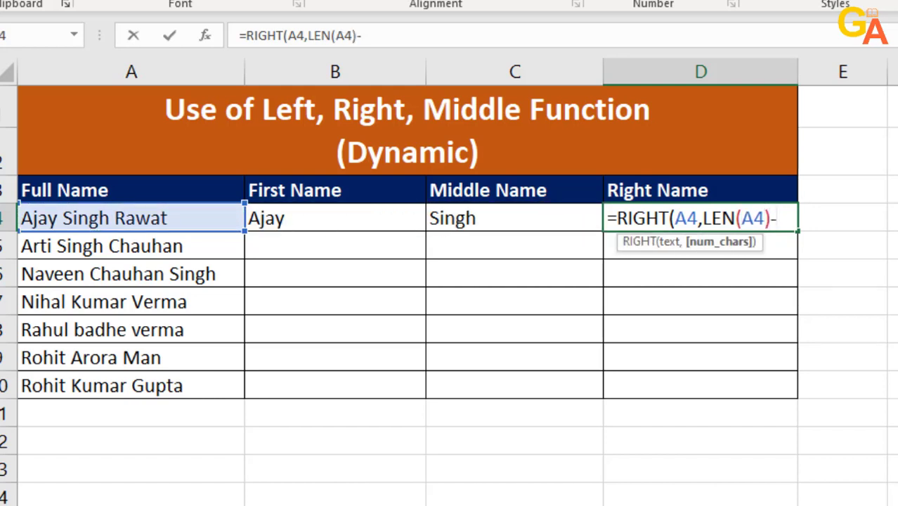
text(fi)
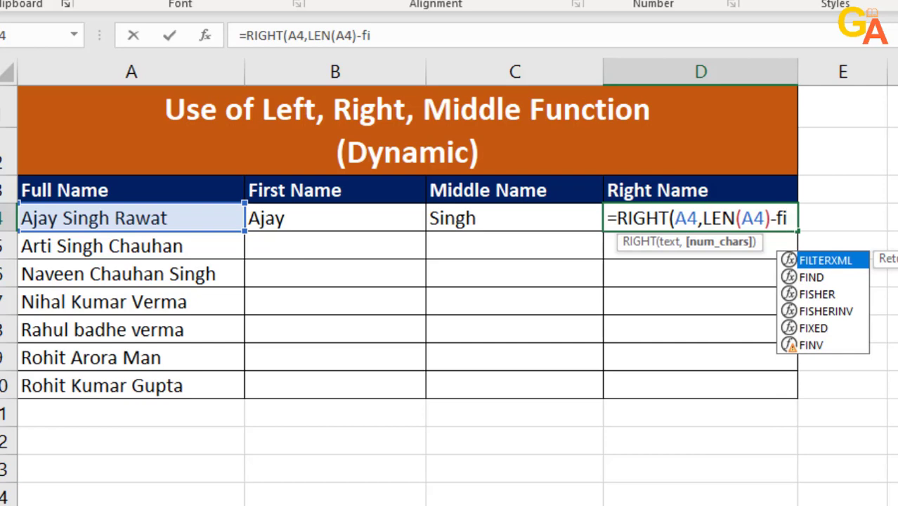
text(nd)
key(Tab)
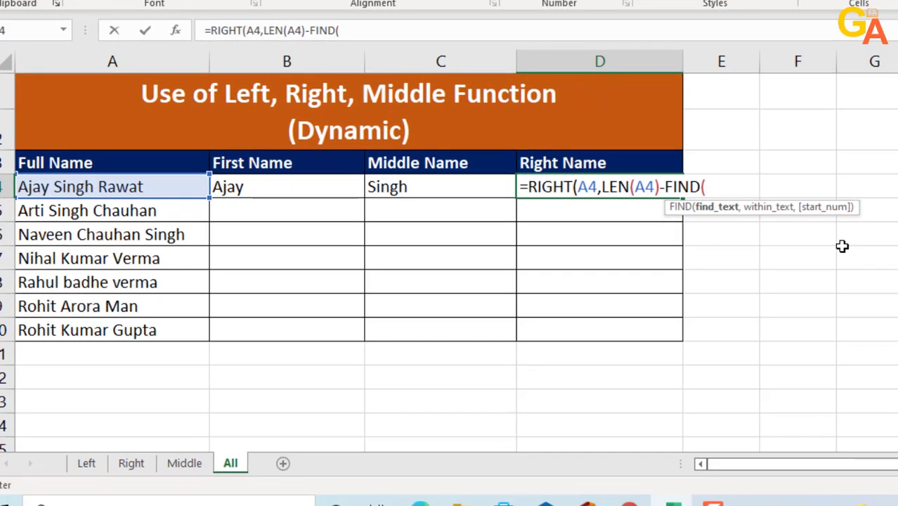
text(" ",)
key(Left)
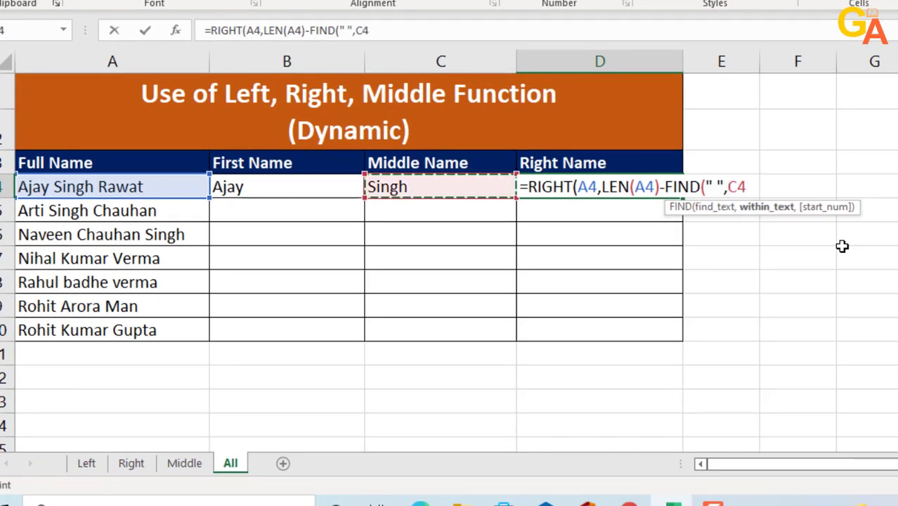
key(Left)
key(Left)
- Nest a second FIND starting after the first space, completing =RIGHT(A4,LEN(A4)-FIND(" ",A4,FIND(" ",A4)+1))
text(.)
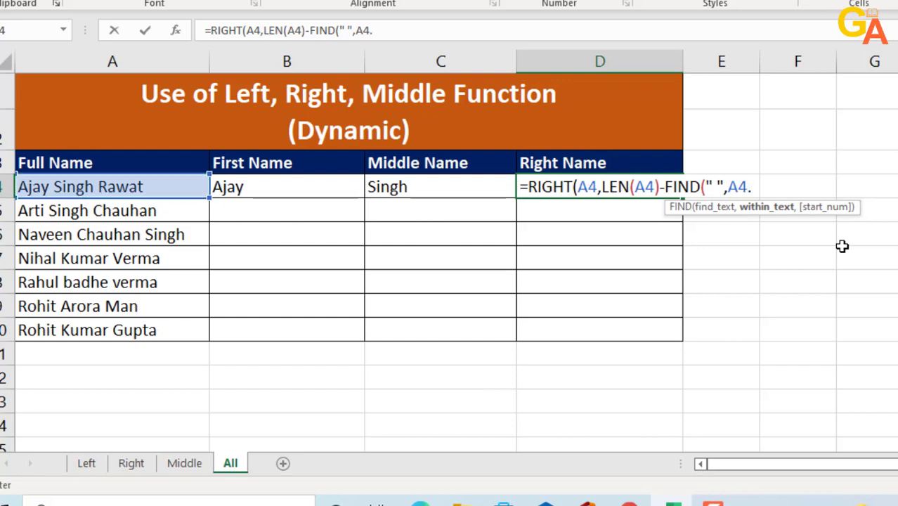
text(,fi)
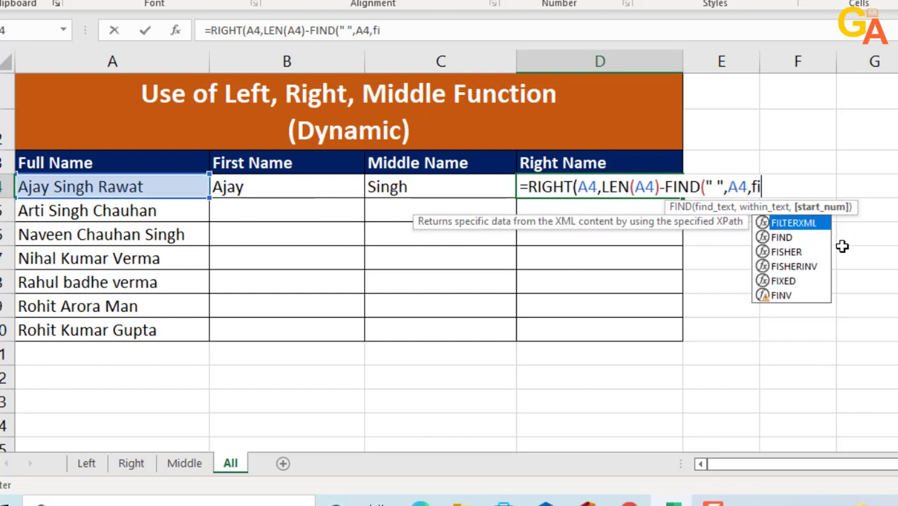
text(nd()
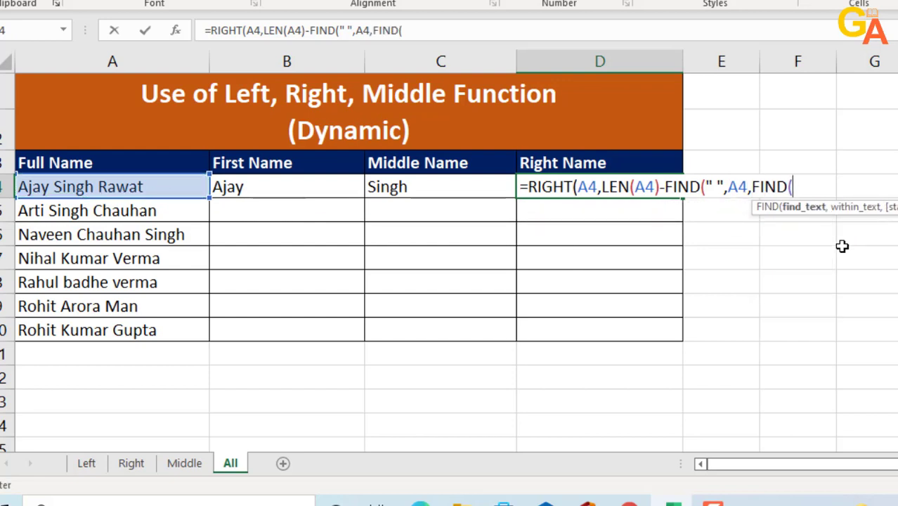
text(,)
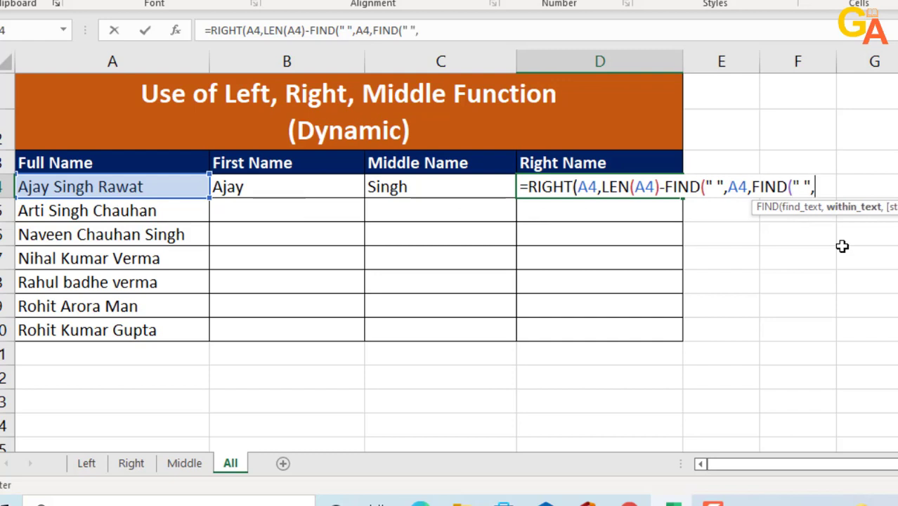
key(Left)
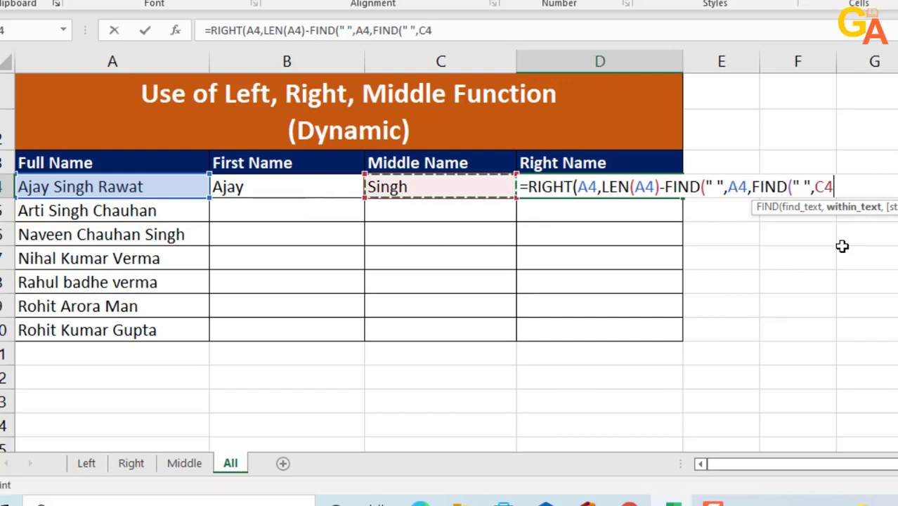
key(Left)
key(Left)
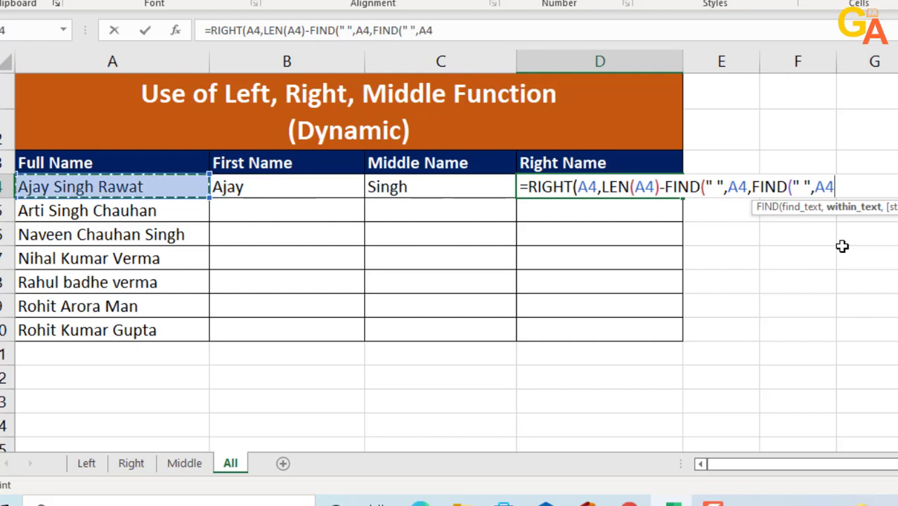
text()+1)
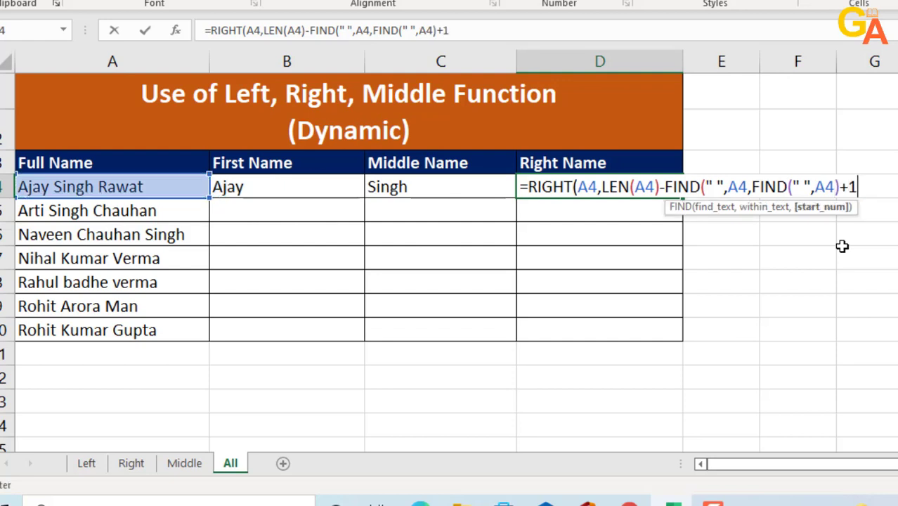
text())
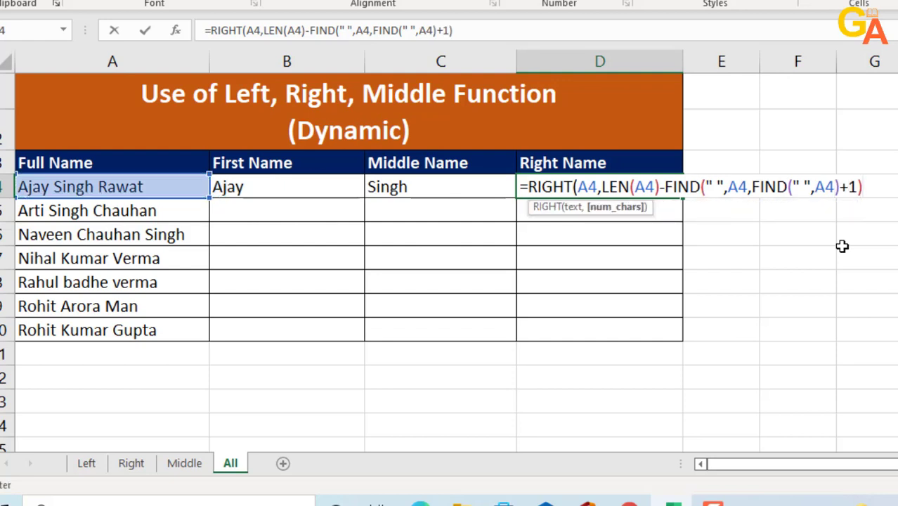
text())
key(Return)
key(Up)
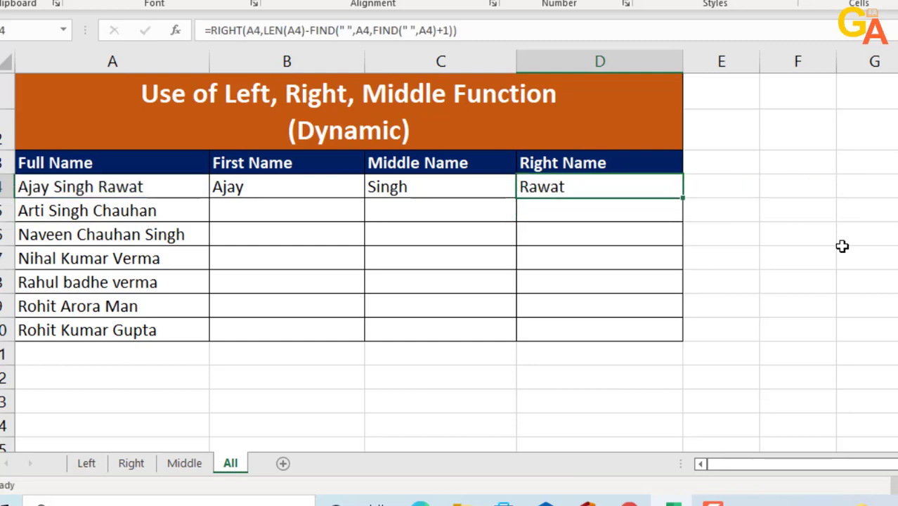
key(Left)
key(Left)
- Fill the LEFT, MID and RIGHT formulas from row 4 down through B4:D10 with Ctrl+D
key(Right)
key(Right)
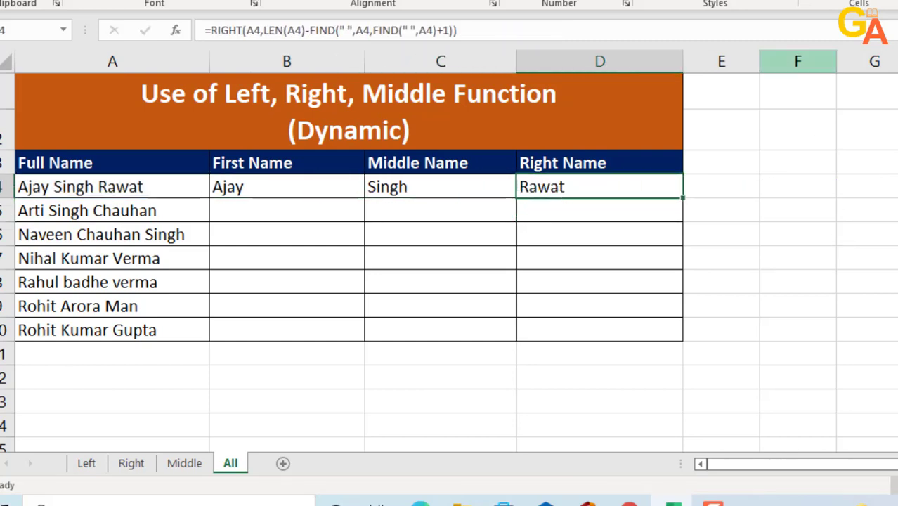
click(381, 244)
drag(256, 188, 608, 187)
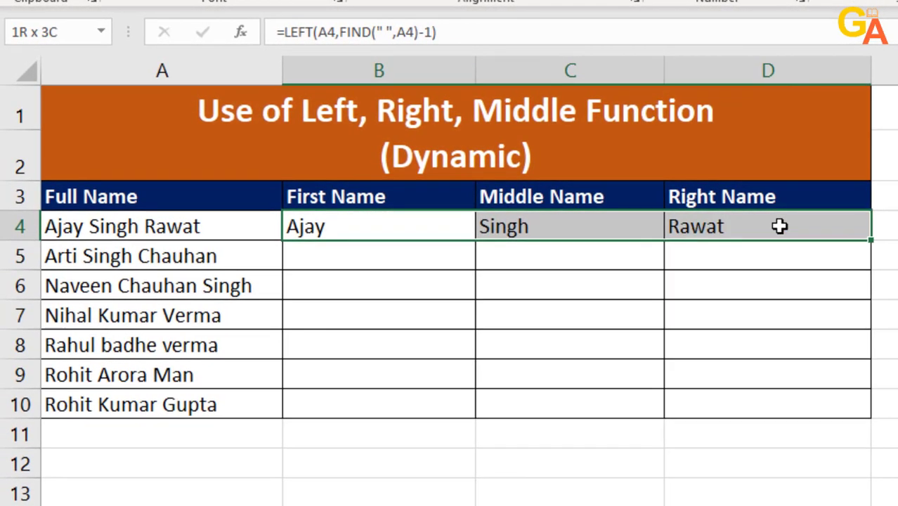
click(496, 269)
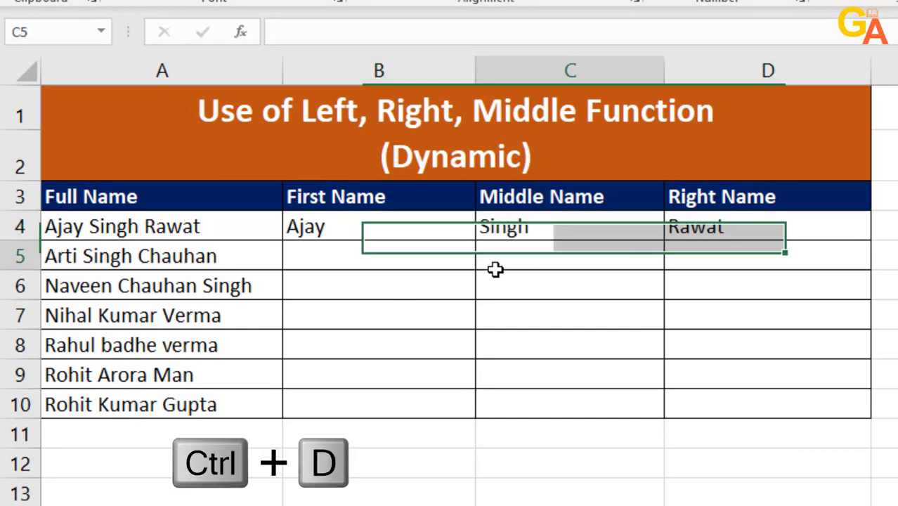
mouse_move(407, 233)
mouse_down()
mouse_move(731, 358)
mouse_move(750, 405)
mouse_up()
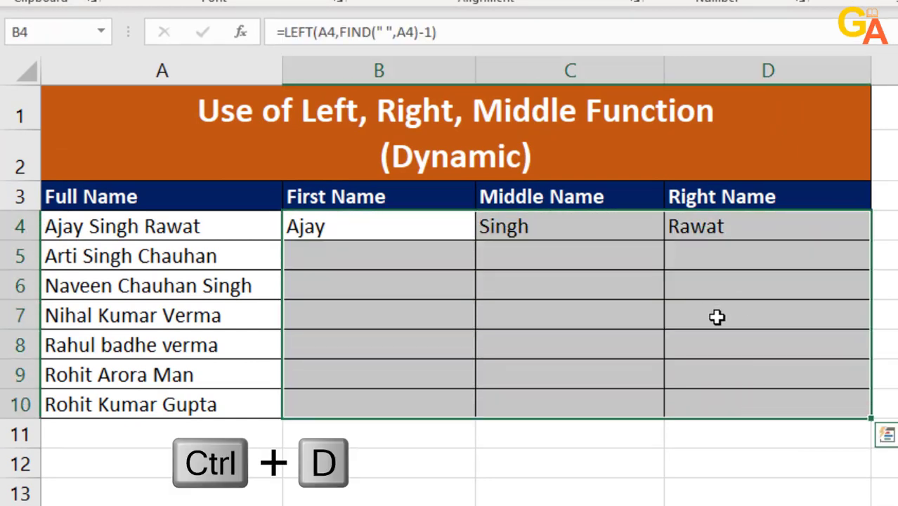
key(ctrl+d)
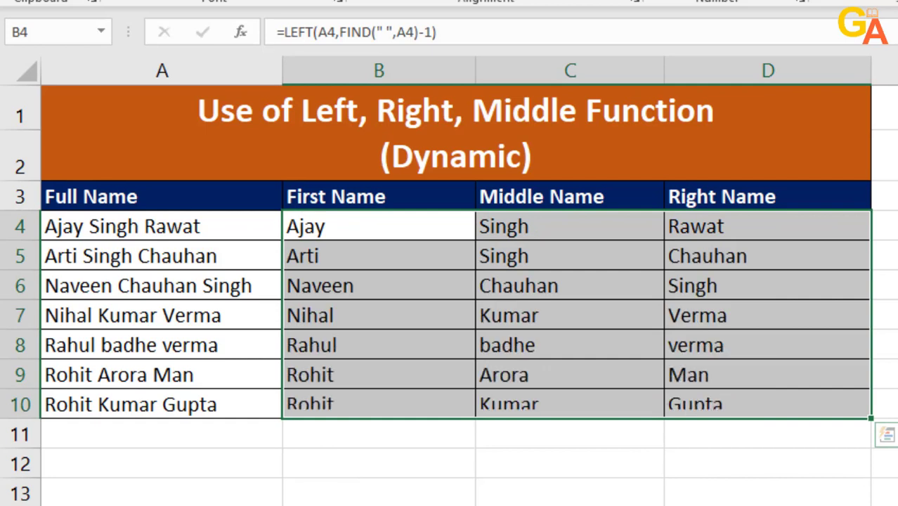
- Check the filled First, Middle and Right Name formulas in columns B, C and D
click(383, 257)
click(381, 295)
click(381, 316)
click(381, 347)
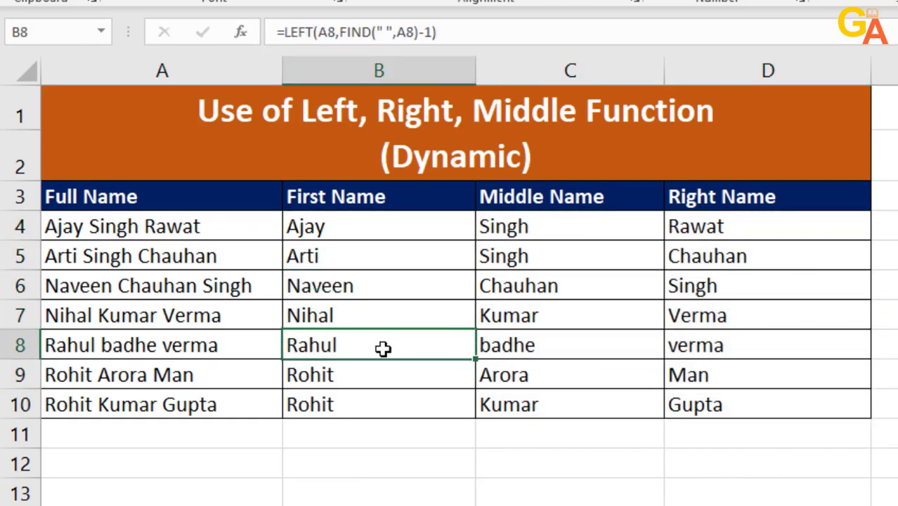
click(379, 375)
click(376, 428)
click(377, 458)
click(557, 406)
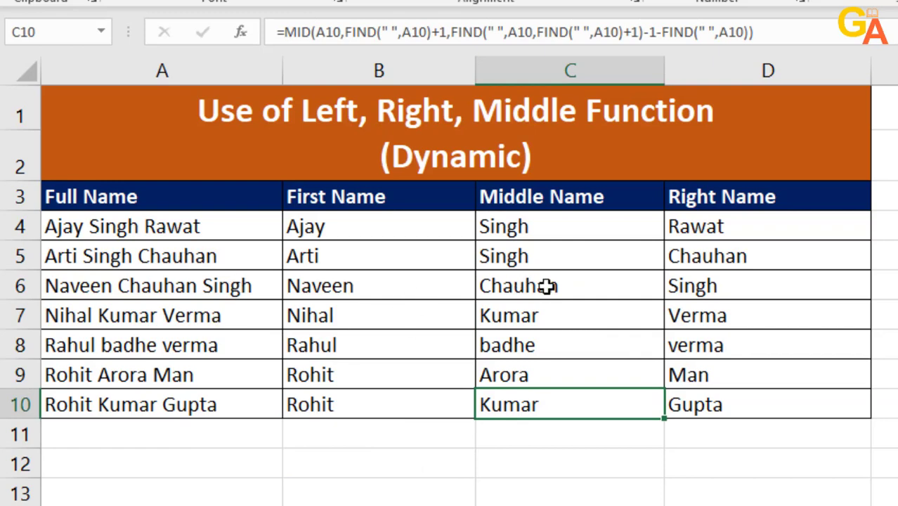
click(675, 281)
- Highlight the Right, Middle and First Name result columns in turn to show them
click(713, 177)
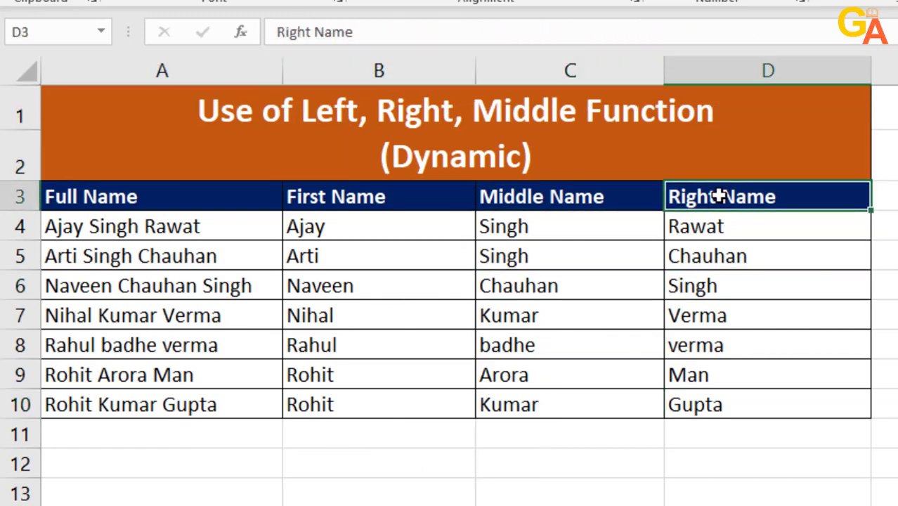
drag(715, 199, 726, 415)
click(735, 463)
drag(557, 196, 555, 404)
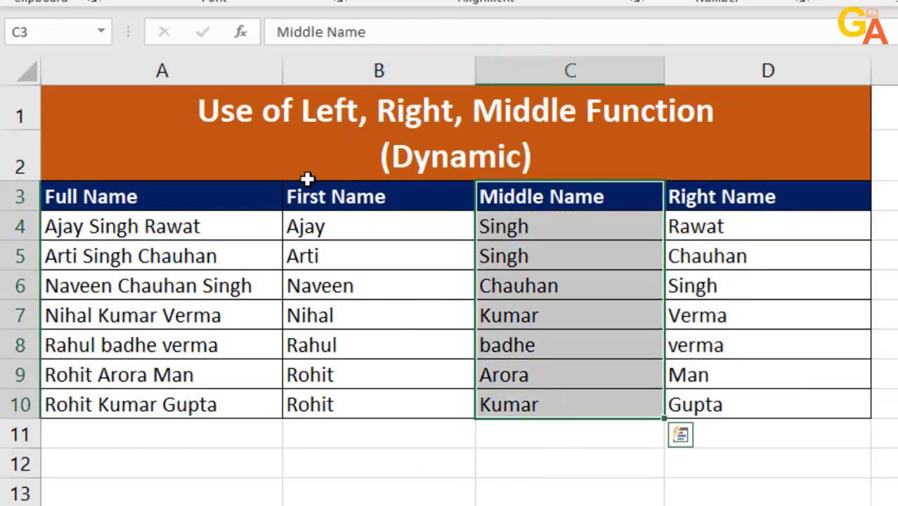
click(327, 197)
drag(334, 221, 309, 436)
click(303, 485)
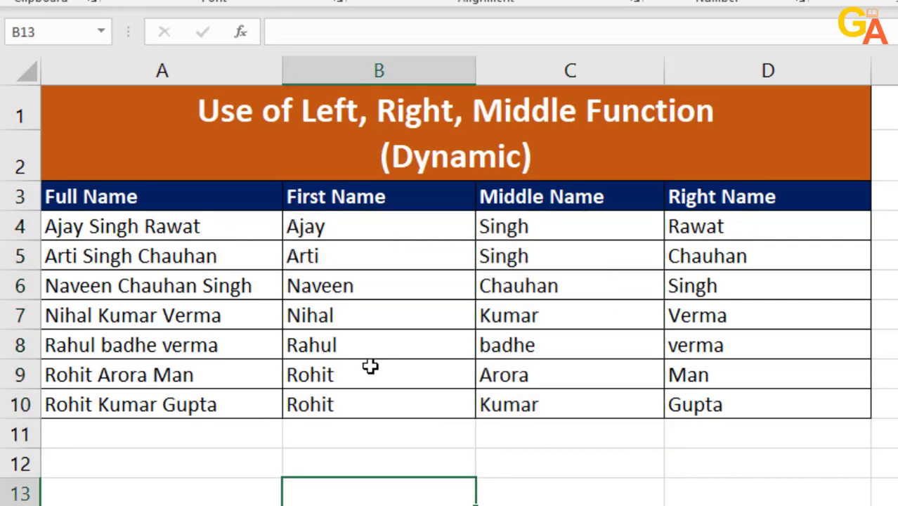
- Retype A7 with a new three-part name, verify B7:D7 update, then select A4:A10
click(147, 317)
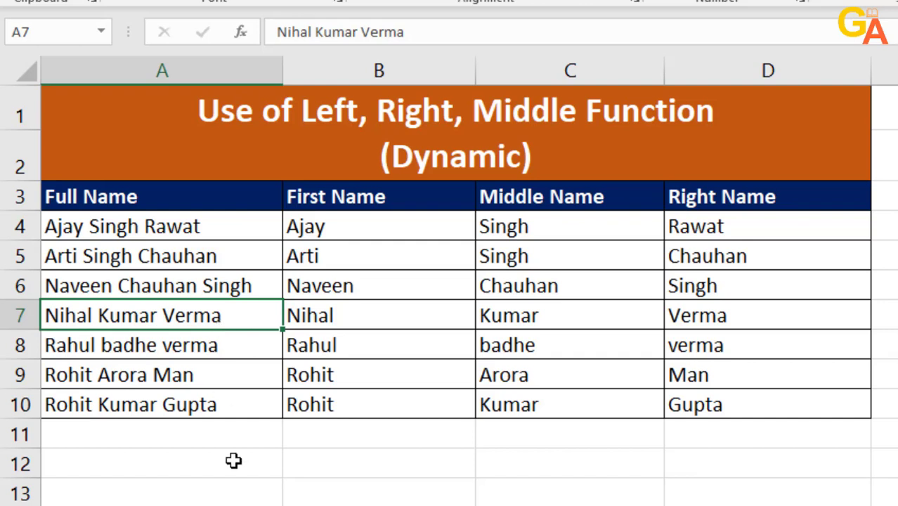
text(So)
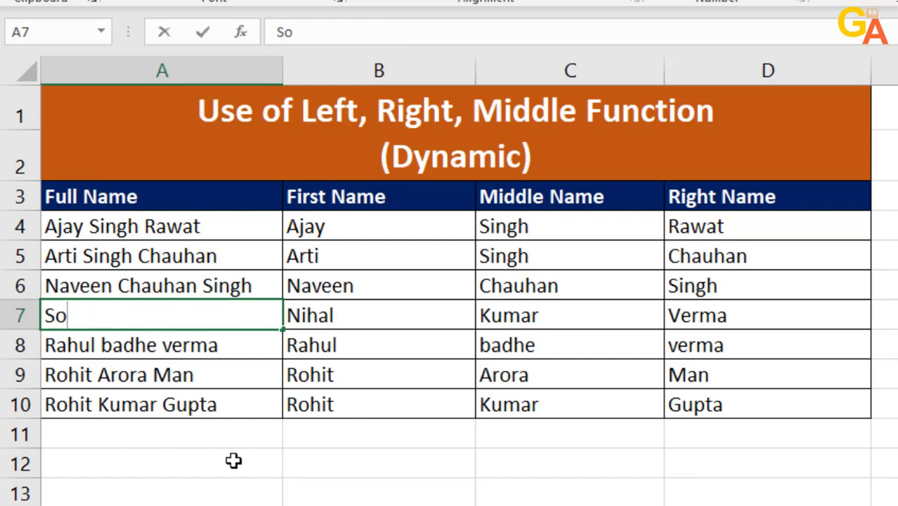
text(Kuma)
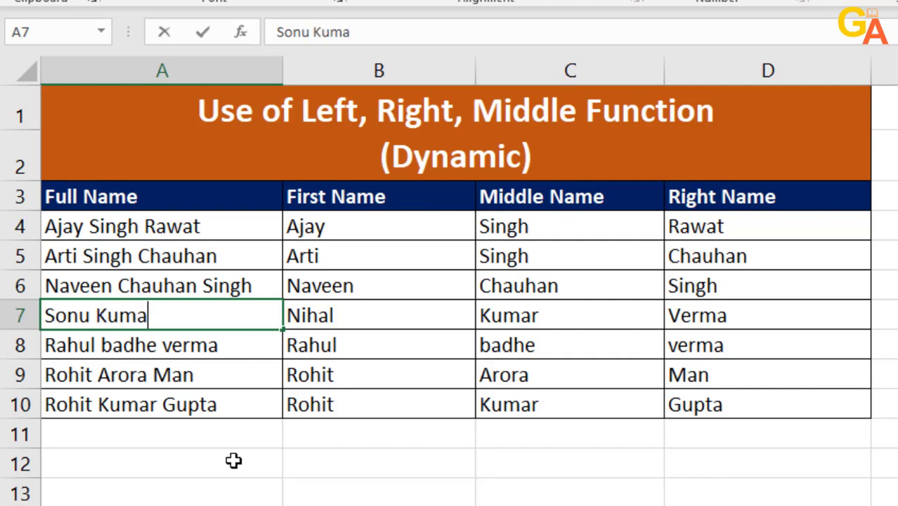
text(gh)
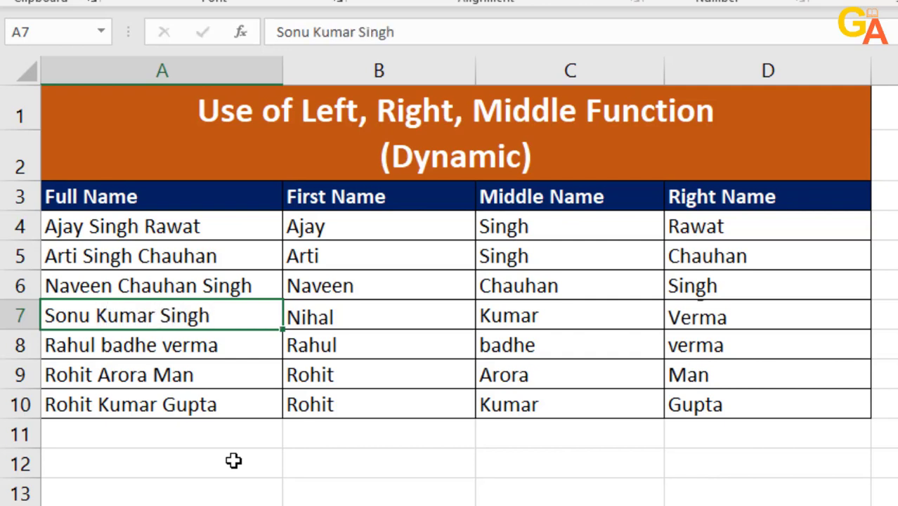
key(Return)
click(323, 316)
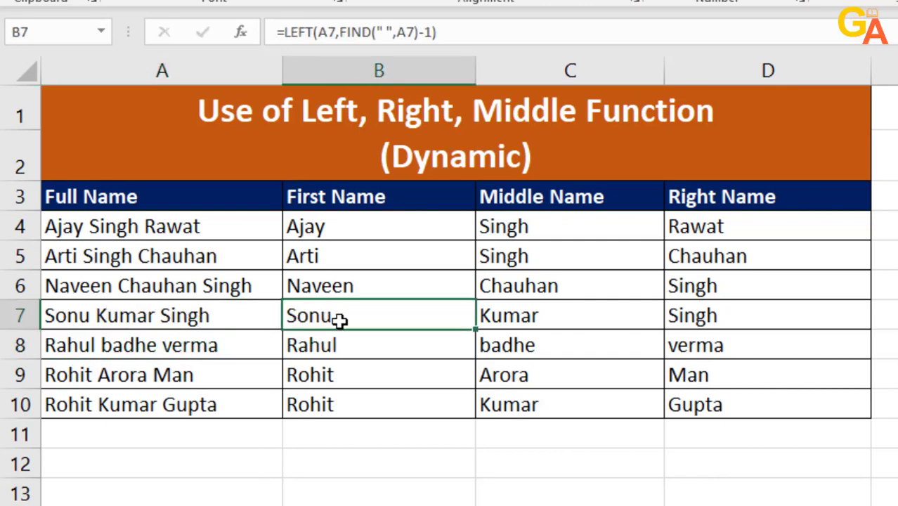
click(517, 319)
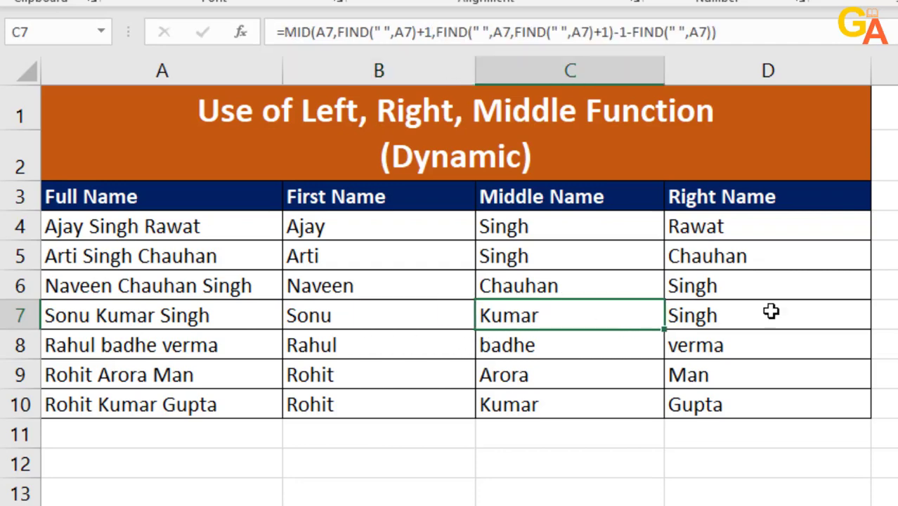
click(703, 326)
drag(127, 231, 131, 412)
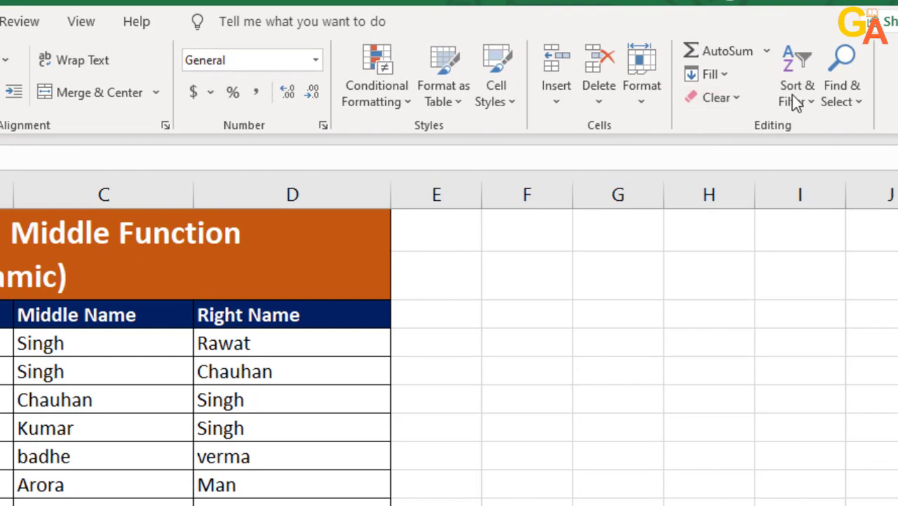
- Sort A4:A10 Z to A, continuing with the current selection only
click(792, 95)
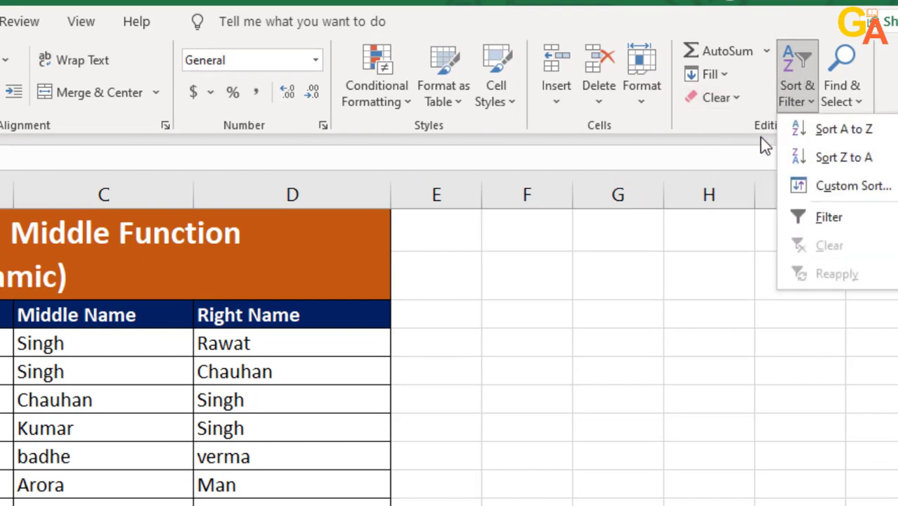
click(830, 159)
click(170, 360)
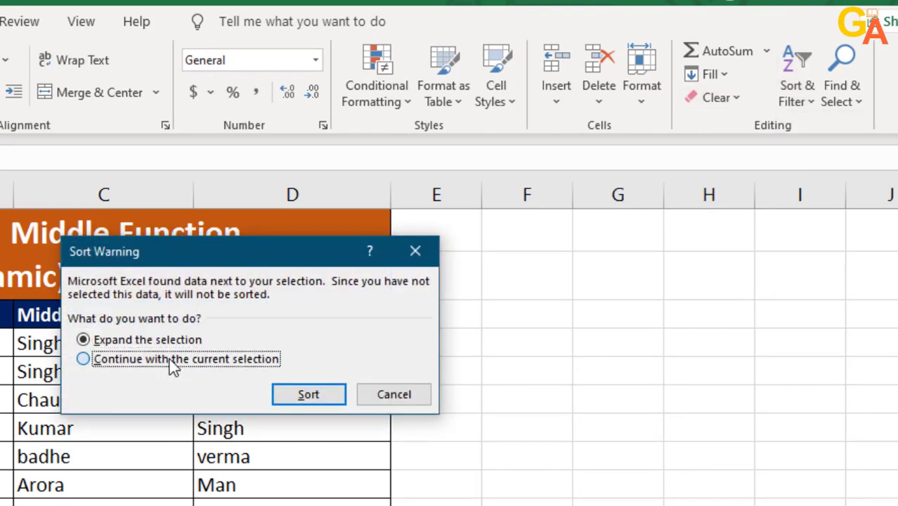
drag(263, 260, 696, 211)
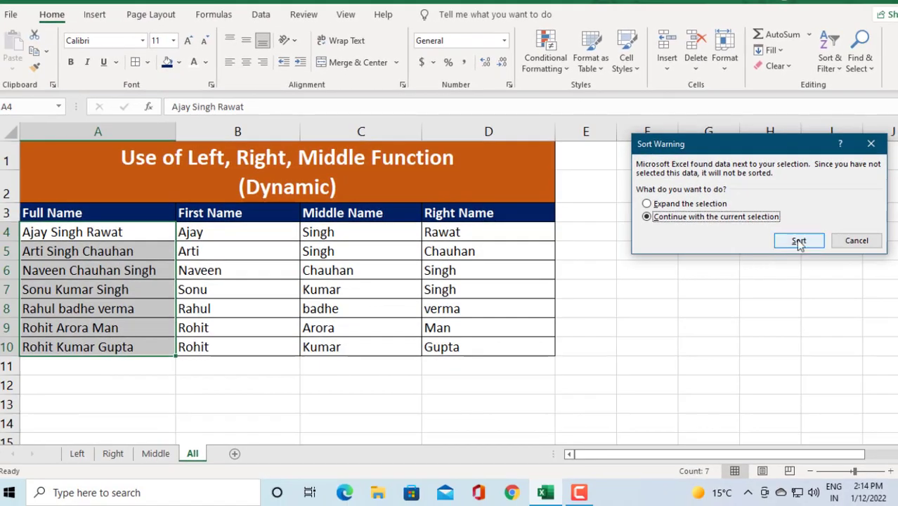
click(801, 240)
- Review the re-sorted rows and their recalculated First, Middle and Right Name formulas
click(126, 252)
click(105, 289)
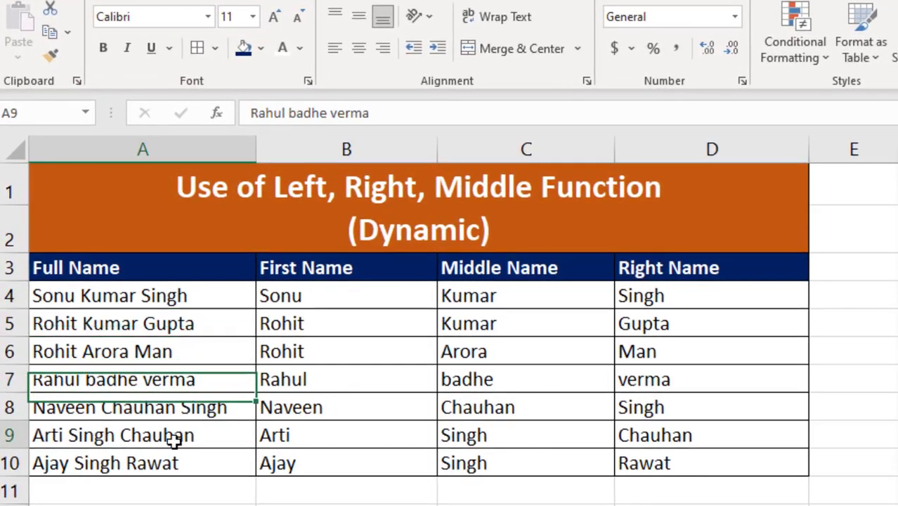
click(209, 308)
click(176, 402)
click(341, 409)
click(618, 409)
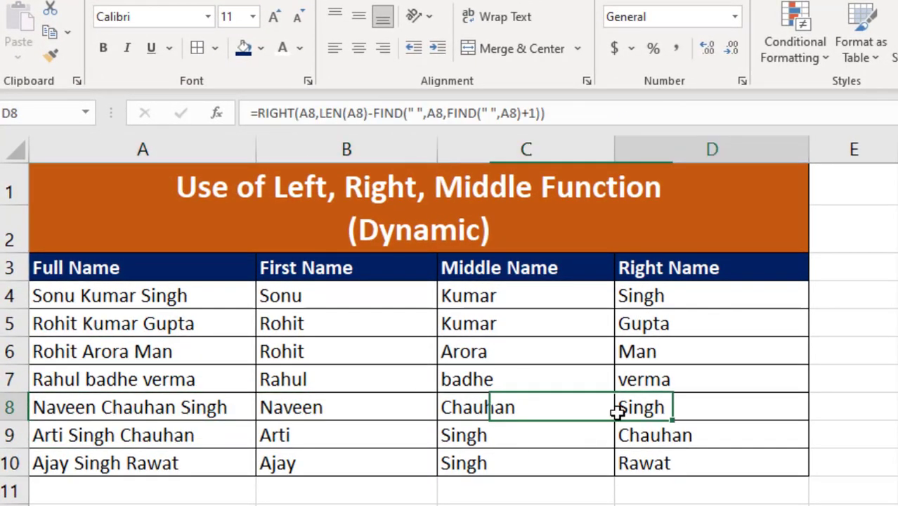
click(652, 466)
click(487, 462)
click(310, 460)
click(346, 505)
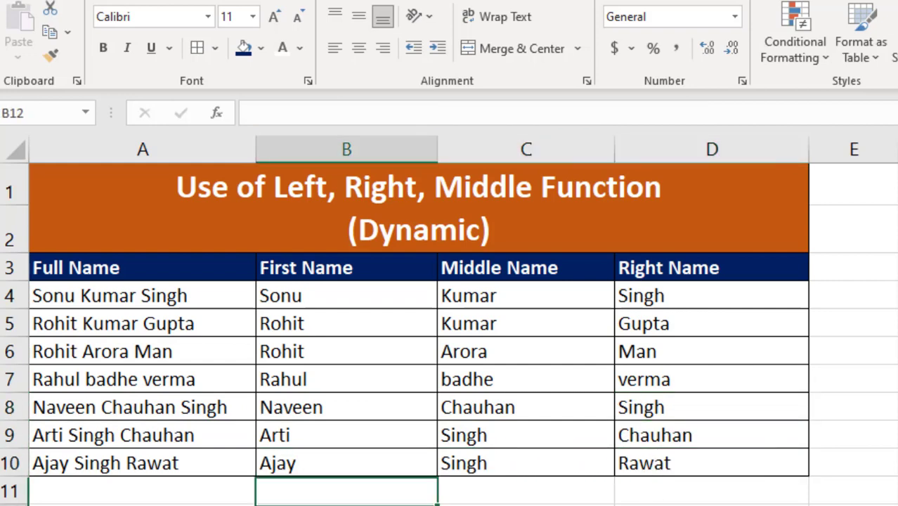